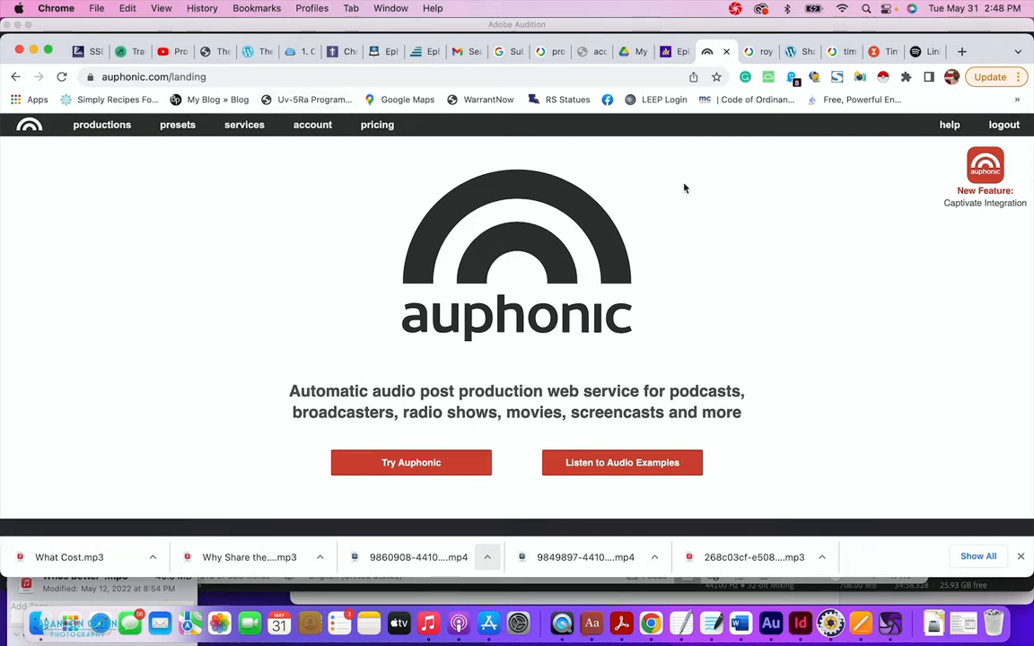
# Log out of the Auphonic account using the logout link in the top navigation.
pyautogui.click(1001, 127)
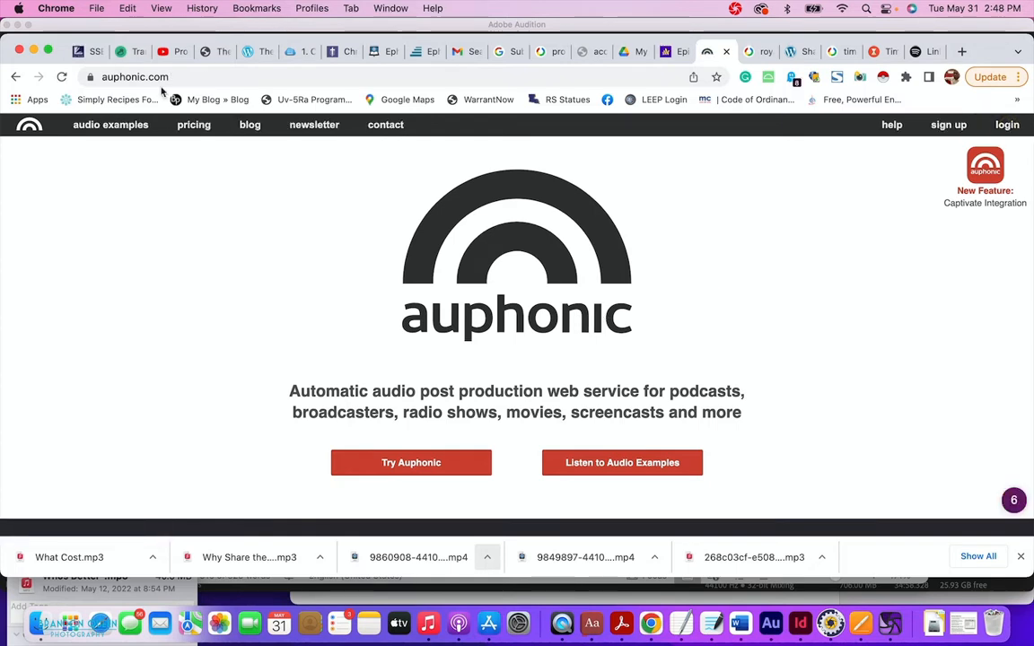
# Open the Auphonic help and browse the Desktop Programs documentation.
pyautogui.click(109, 79)
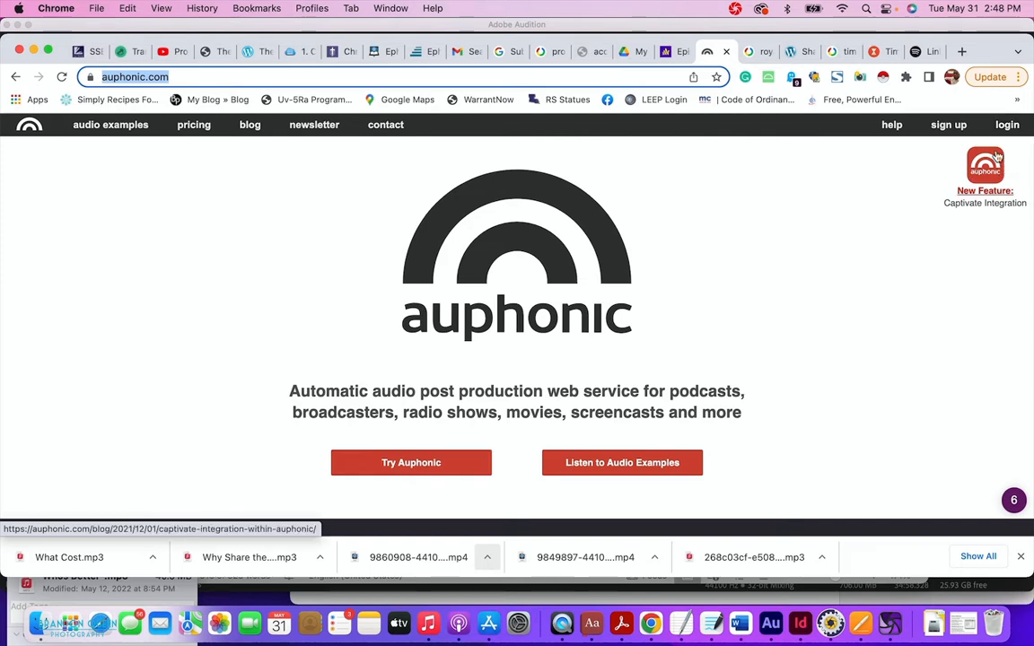
pyautogui.click(884, 133)
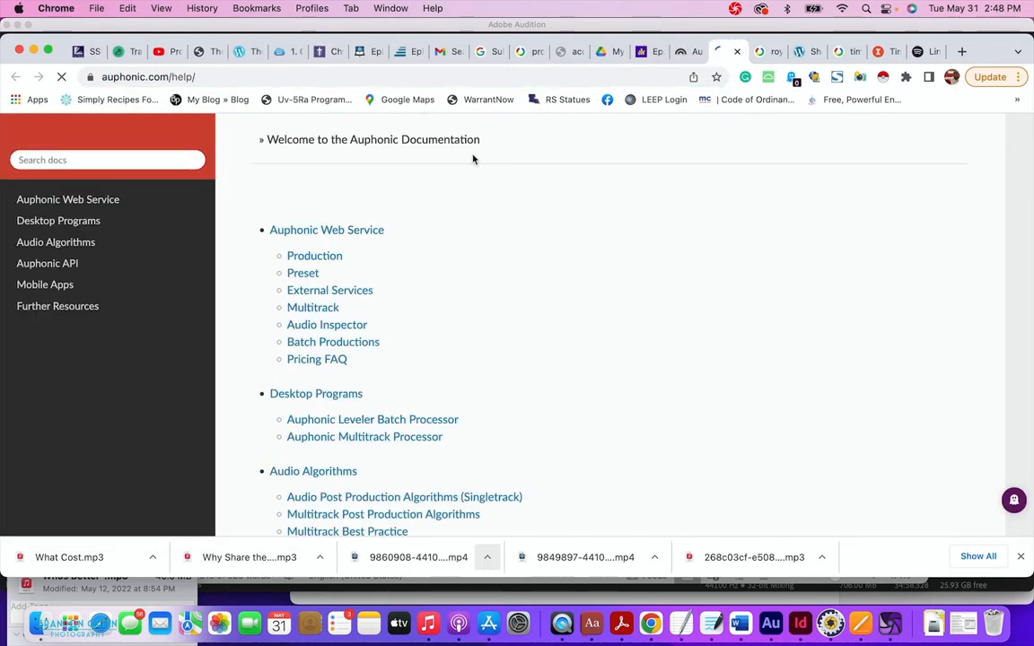
pyautogui.scroll(-10, 430, 307)
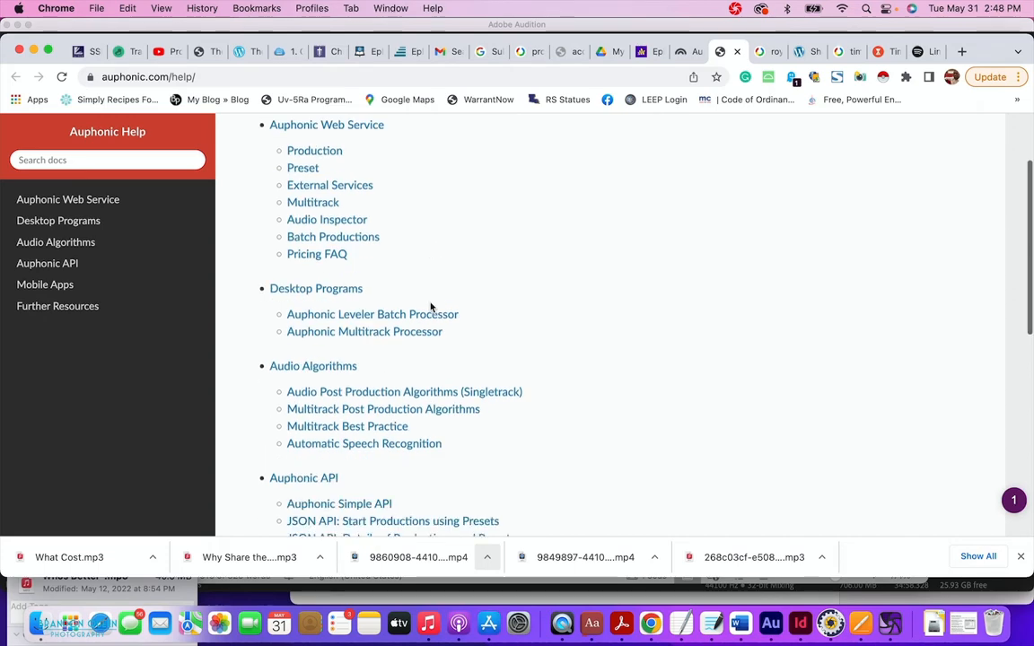
pyautogui.click(76, 221)
pyautogui.scroll(-5, 463, 340)
pyautogui.scroll(5, 463, 340)
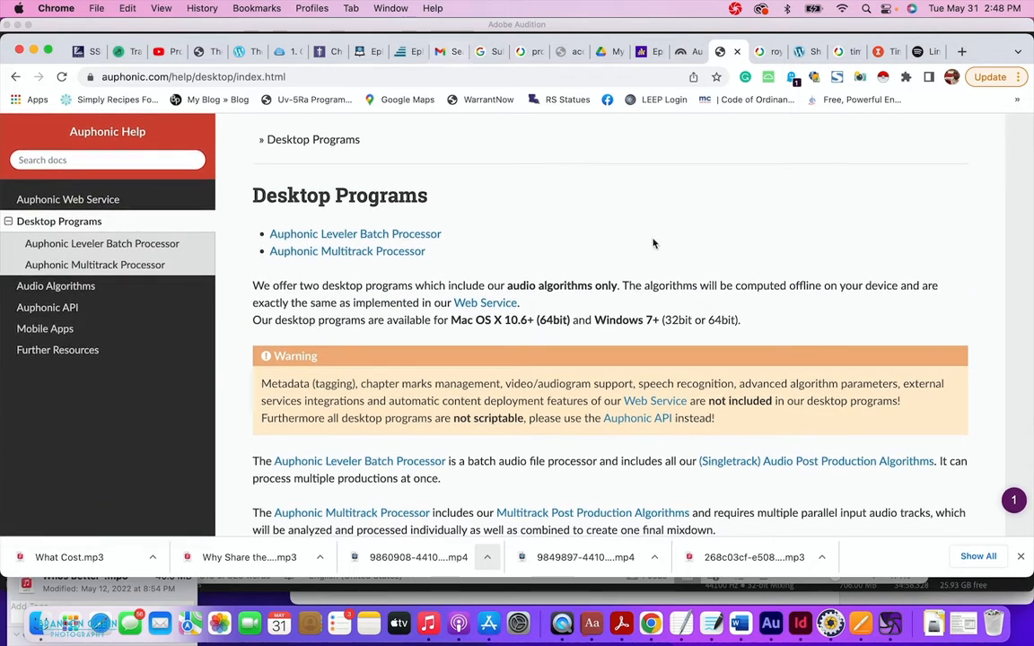
# Close the help tab and log back in with the saved credentials.
pyautogui.click(733, 52)
pyautogui.click(1005, 127)
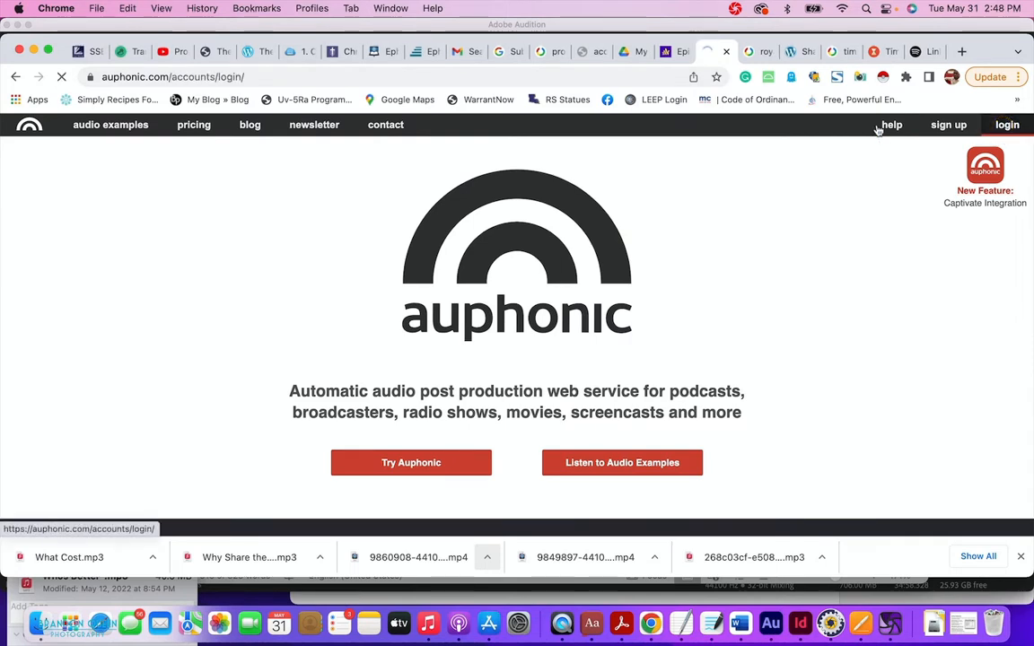
pyautogui.click(517, 341)
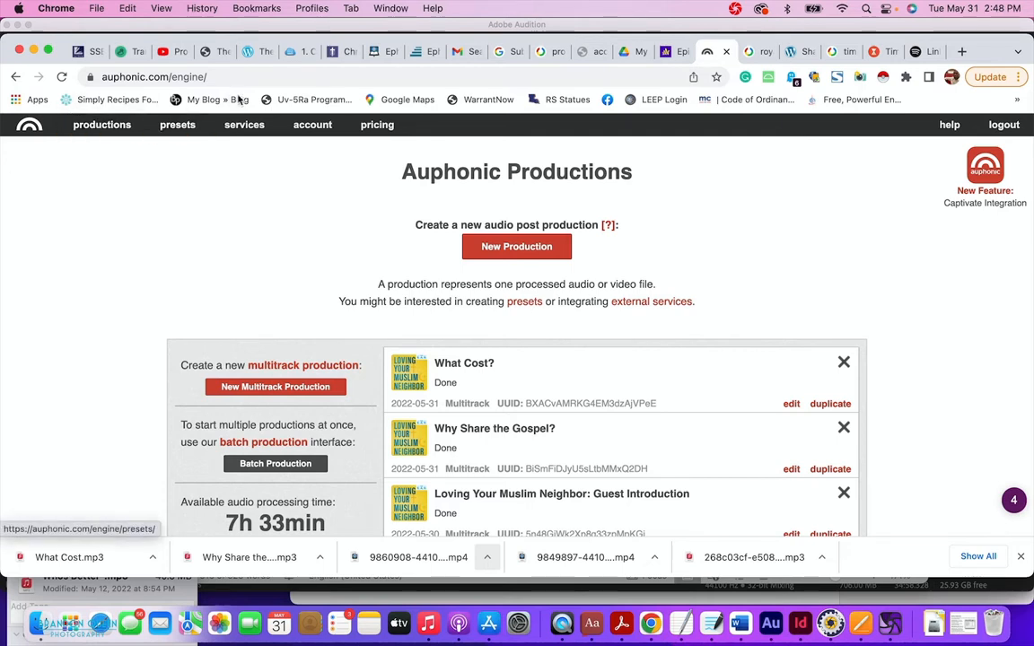
# Open Auphonic's Pricing page showing 2 free hours of processed audio per month.
pyautogui.click(375, 126)
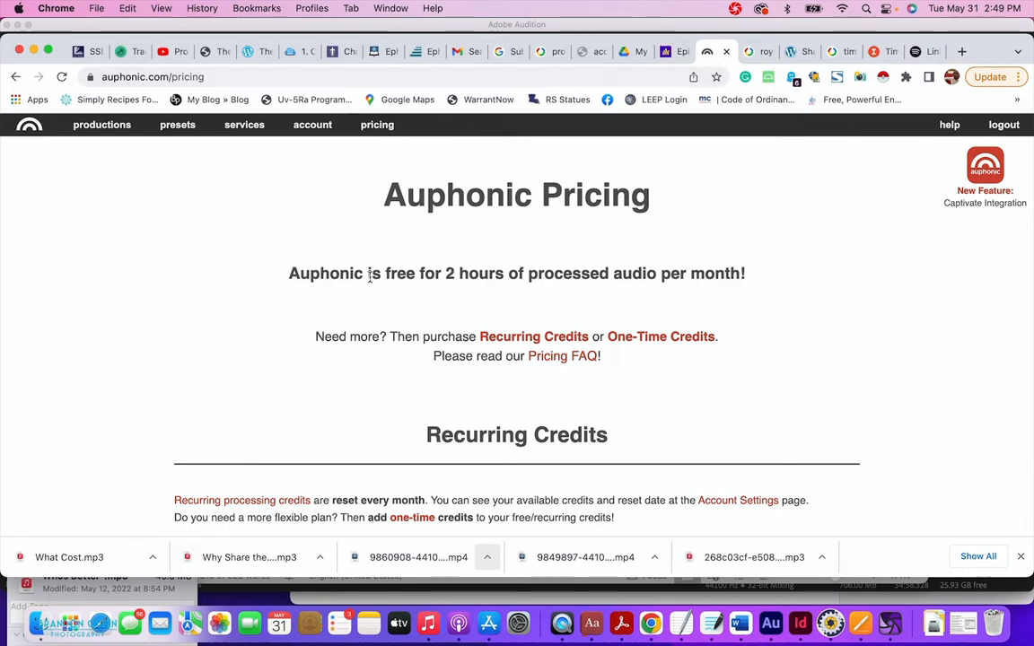
# Scroll through the XS to XL monthly plan prices.
pyautogui.scroll(-6, 368, 273)
pyautogui.scroll(2, 369, 279)
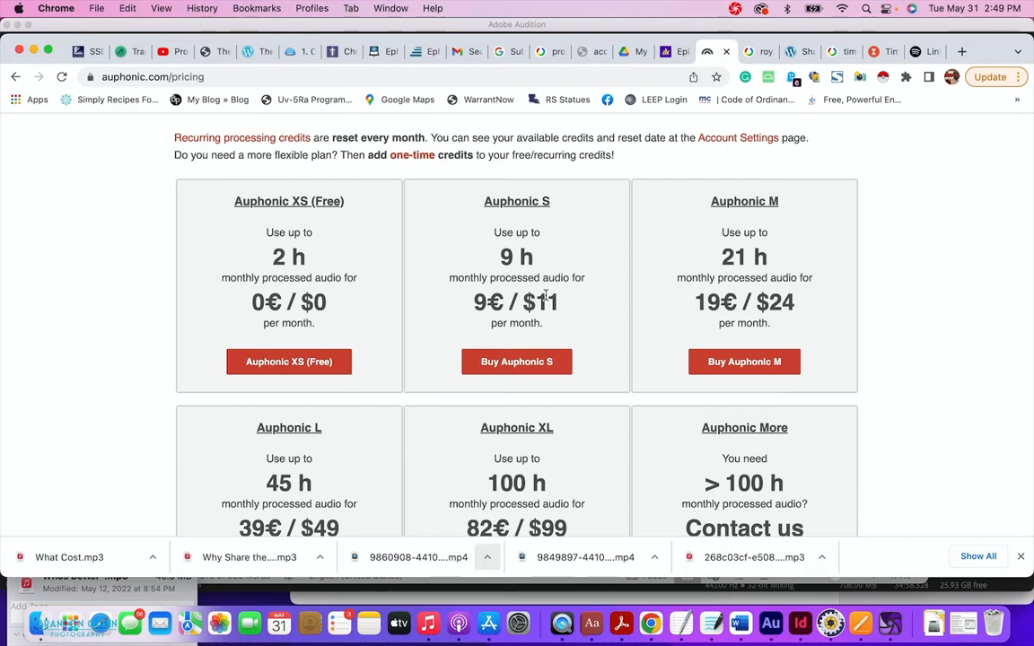
pyautogui.scroll(-1, 777, 354)
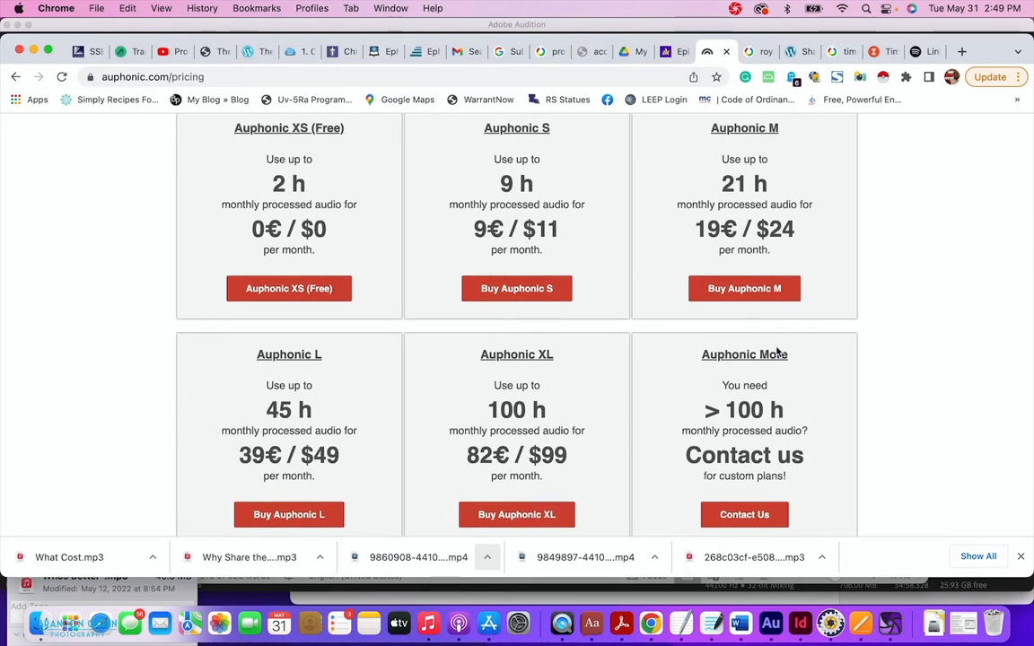
pyautogui.scroll(5, 778, 352)
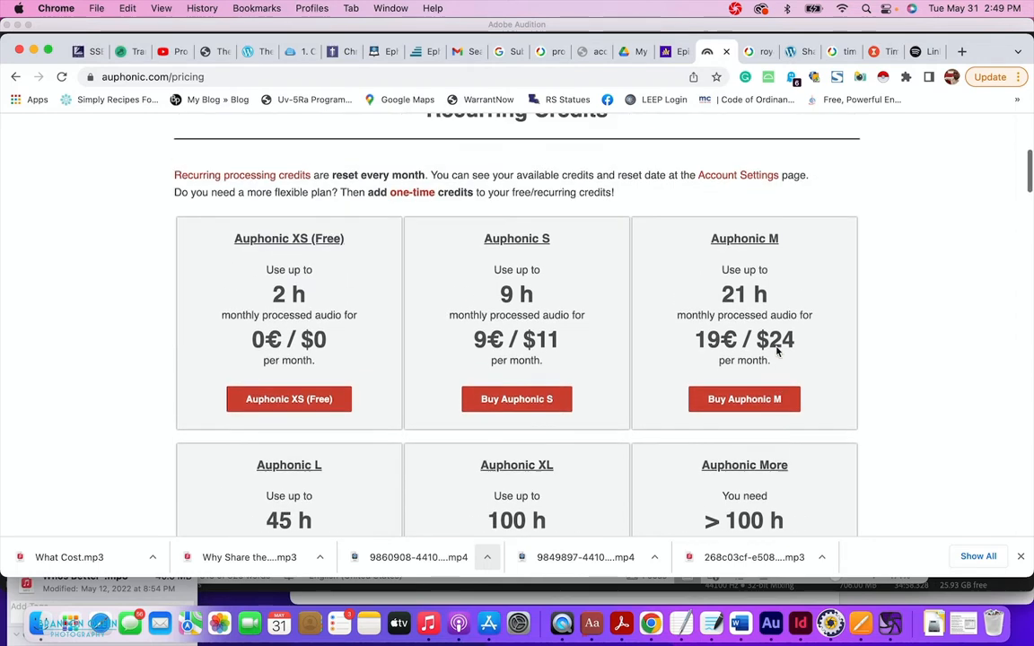
pyautogui.scroll(3, 777, 352)
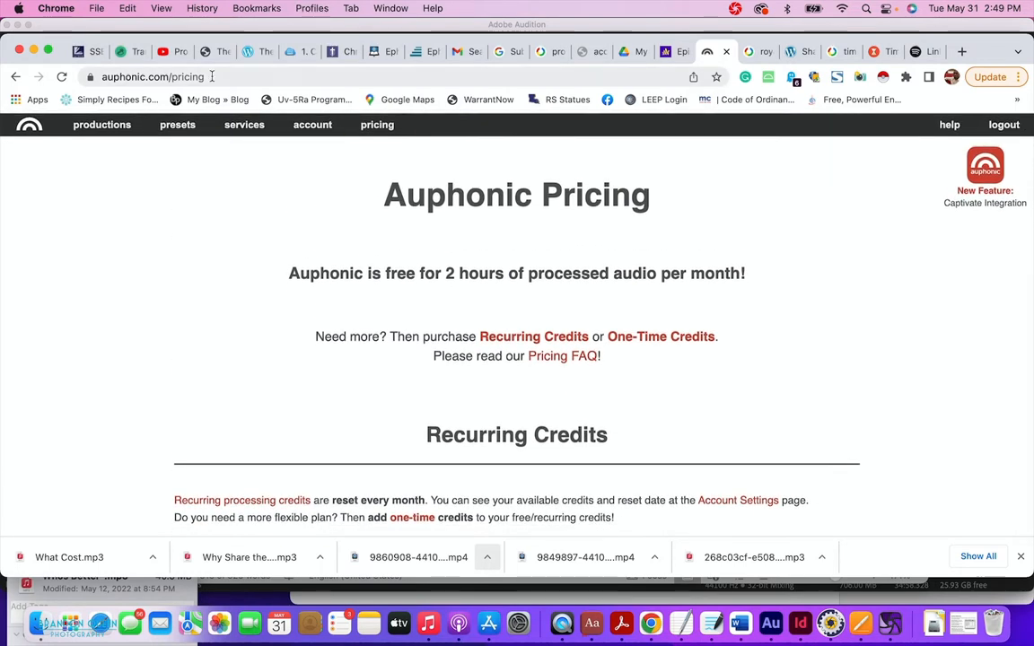
# Return to the productions list and look over the three finished multitrack productions.
pyautogui.click(105, 127)
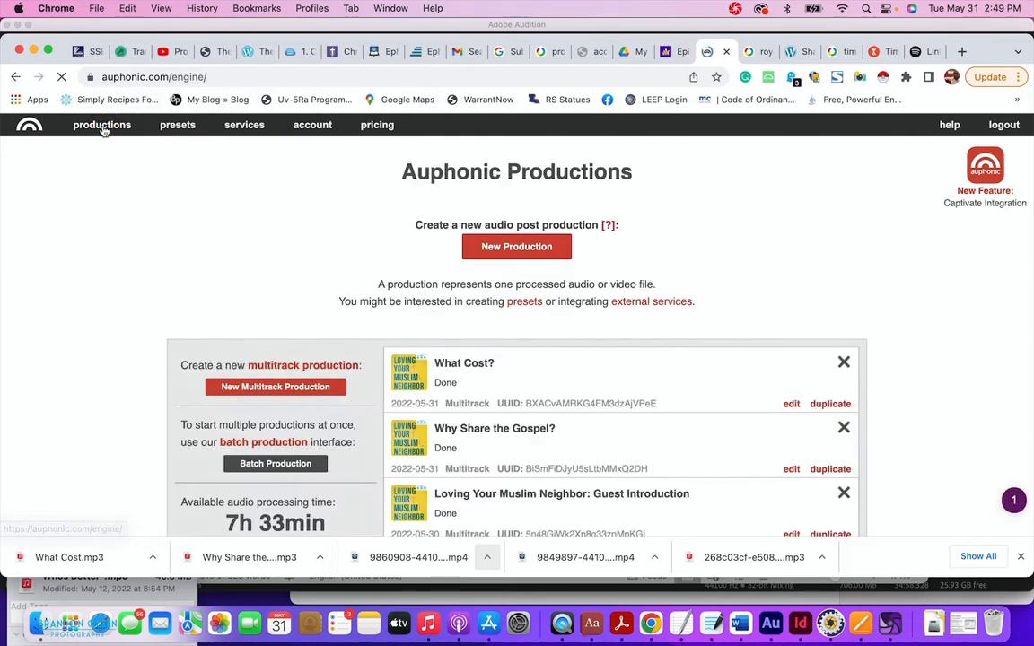
pyautogui.scroll(-3, 380, 400)
pyautogui.scroll(-3, 380, 400)
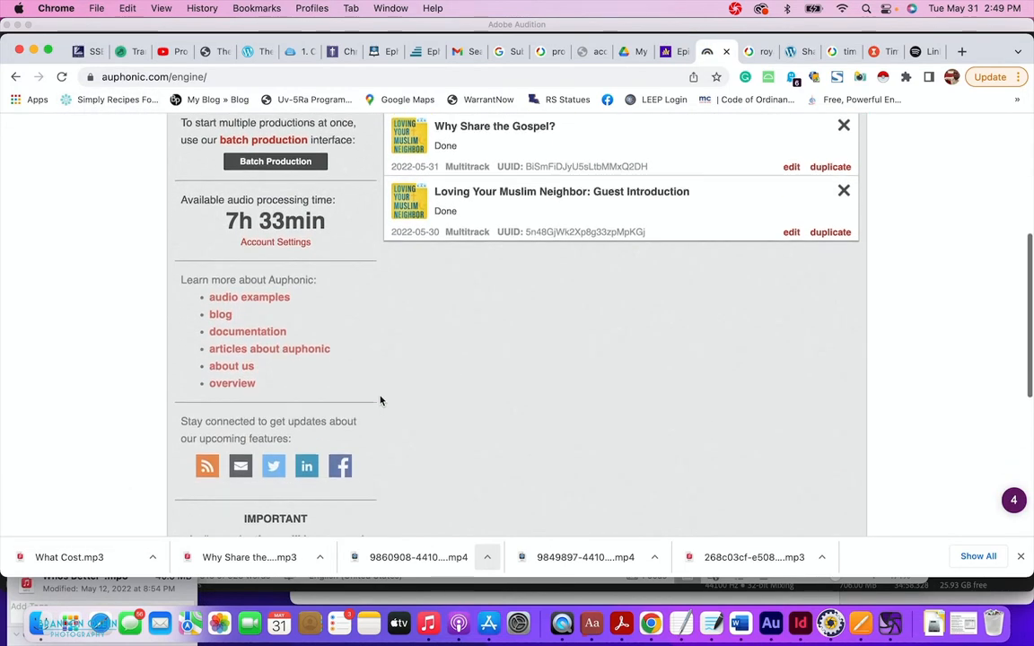
pyautogui.scroll(4, 379, 400)
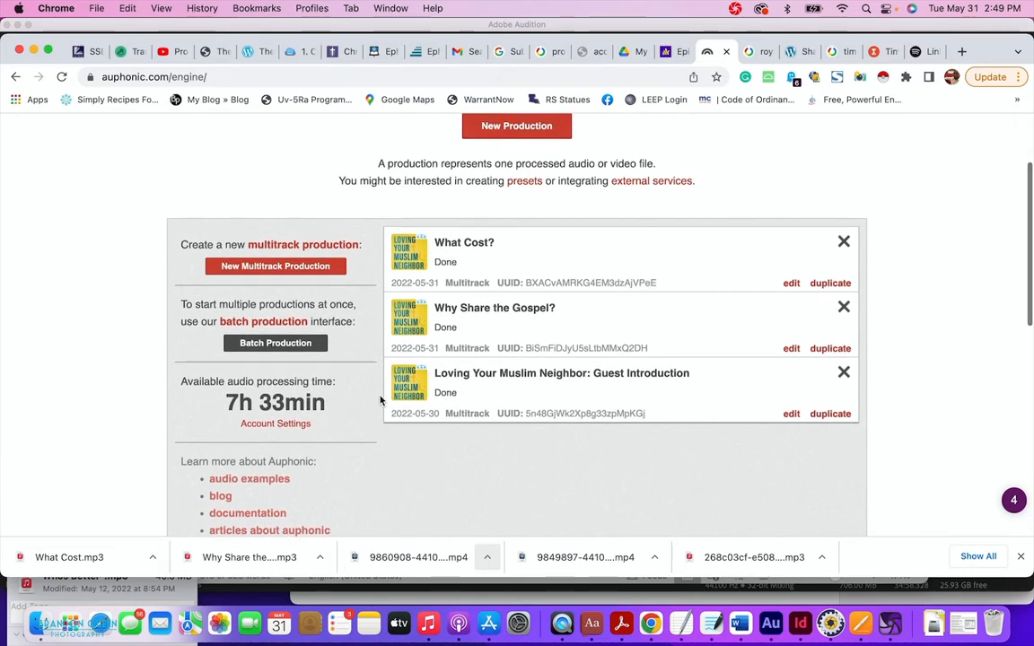
pyautogui.scroll(2, 380, 400)
pyautogui.scroll(1, 330, 382)
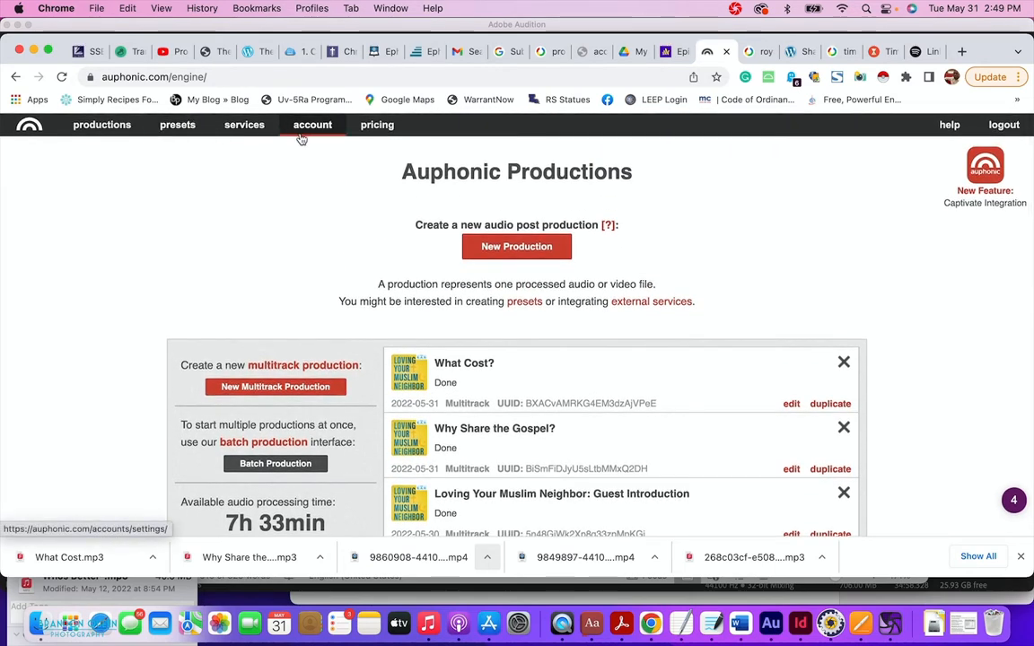
# Look over the empty presets page.
pyautogui.click(177, 129)
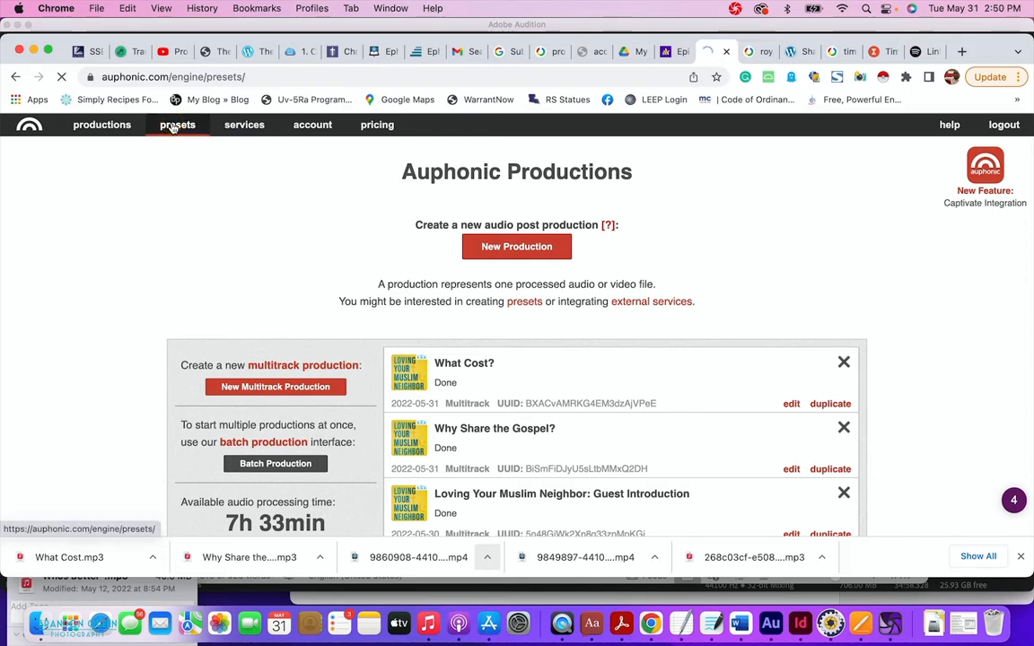
pyautogui.scroll(-4, 467, 415)
pyautogui.scroll(-3, 467, 416)
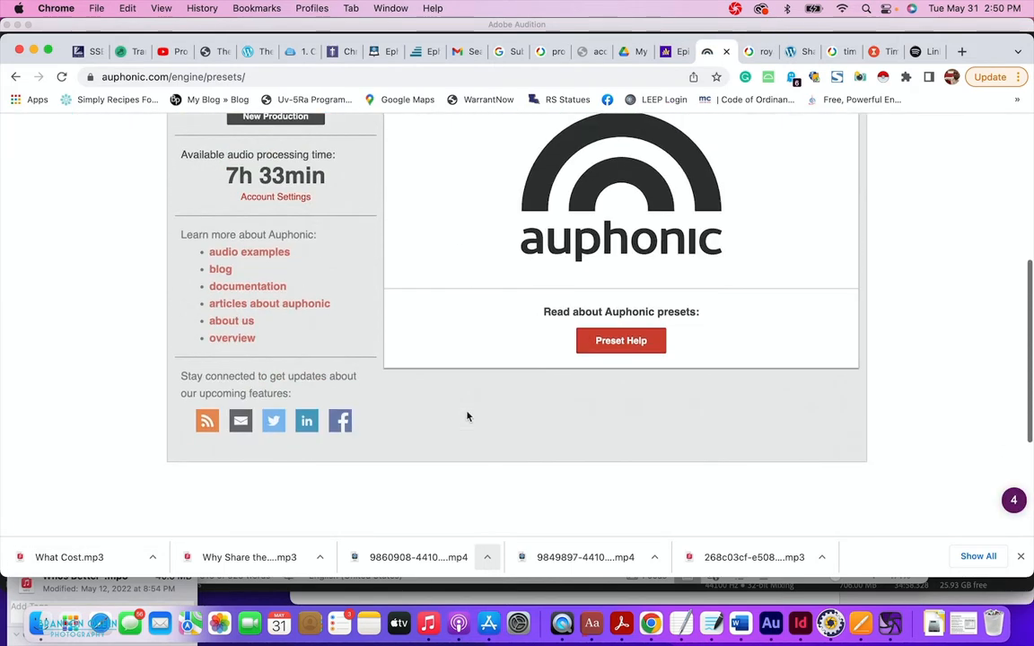
pyautogui.scroll(7, 467, 416)
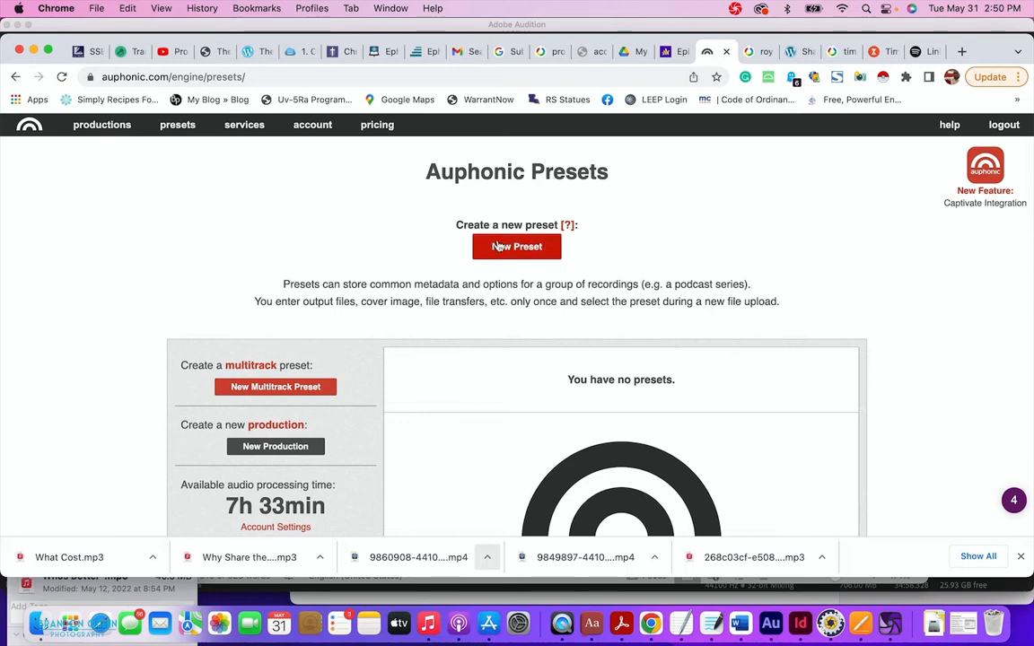
# Review the external services list, then start a New Multitrack Production from the productions list.
pyautogui.click(244, 129)
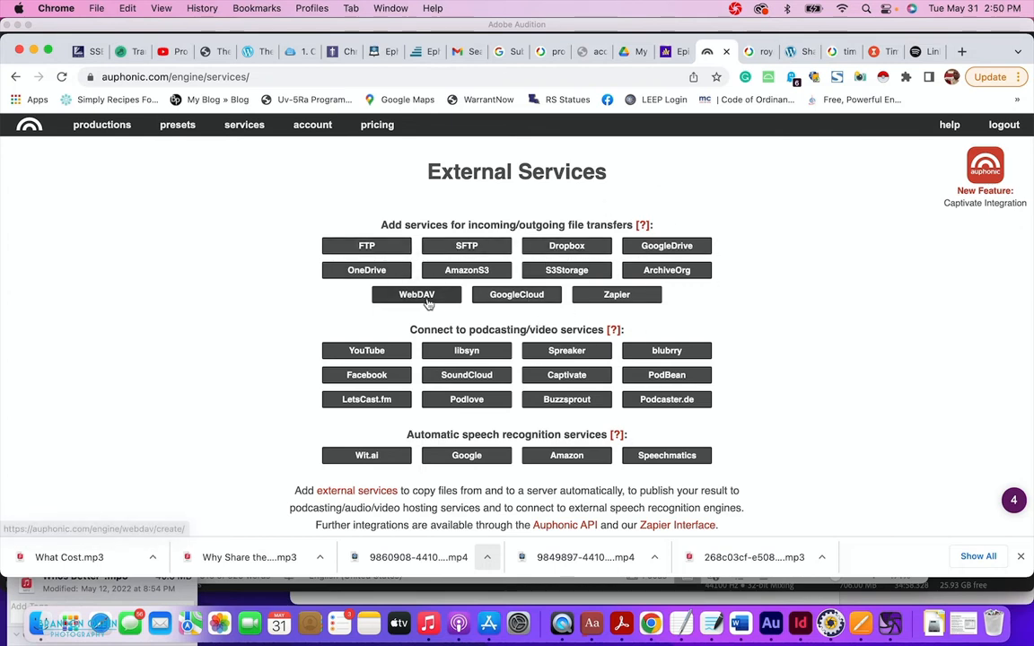
pyautogui.scroll(-5, 593, 388)
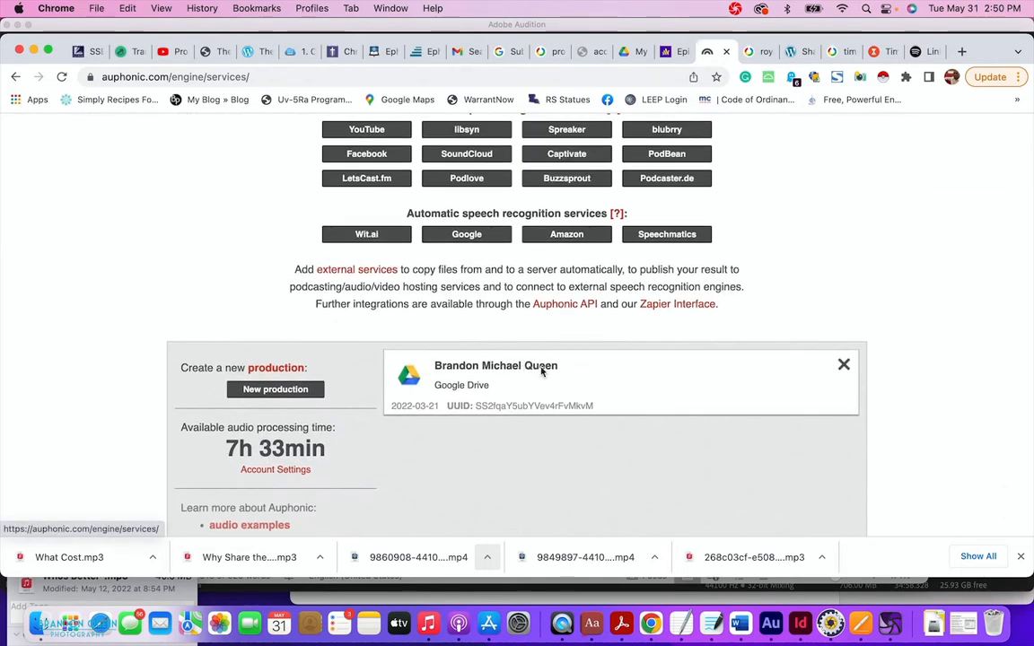
pyautogui.scroll(1, 403, 223)
pyautogui.scroll(5, 403, 223)
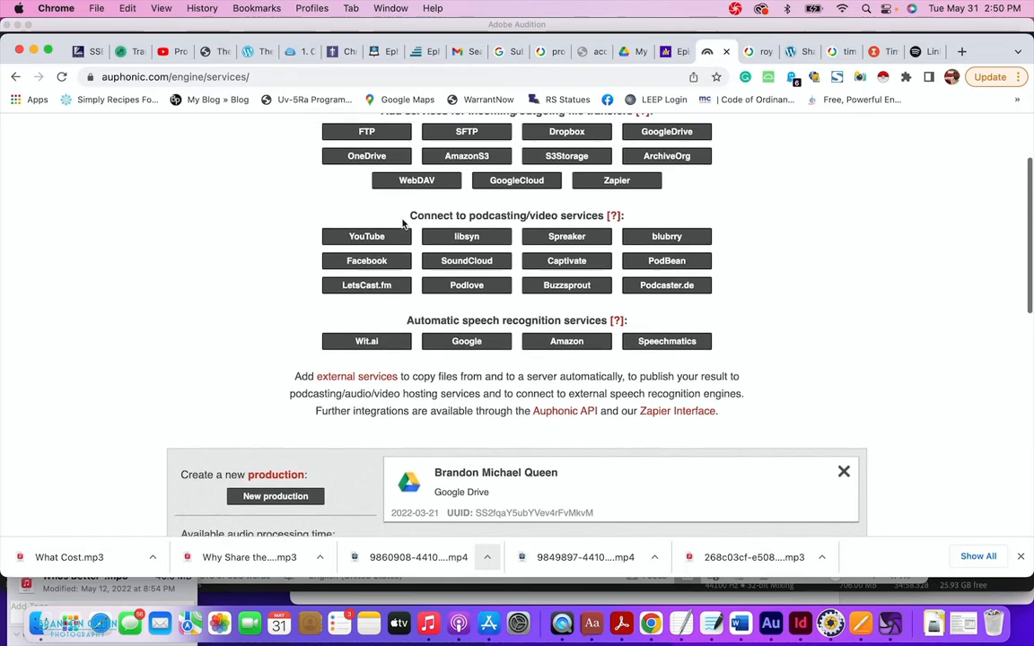
pyautogui.click(111, 124)
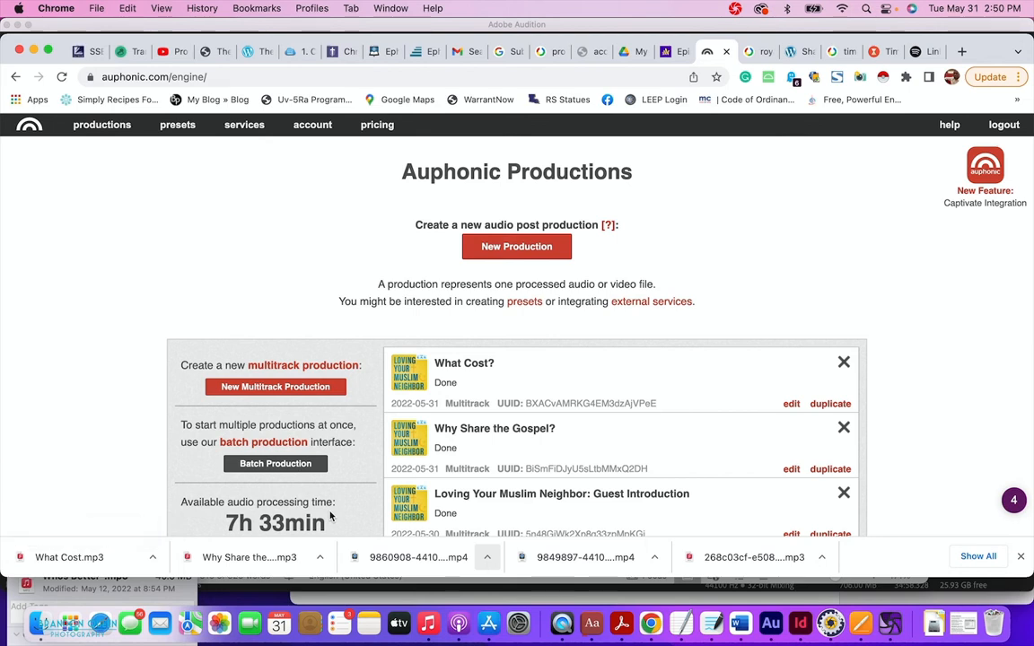
pyautogui.click(309, 388)
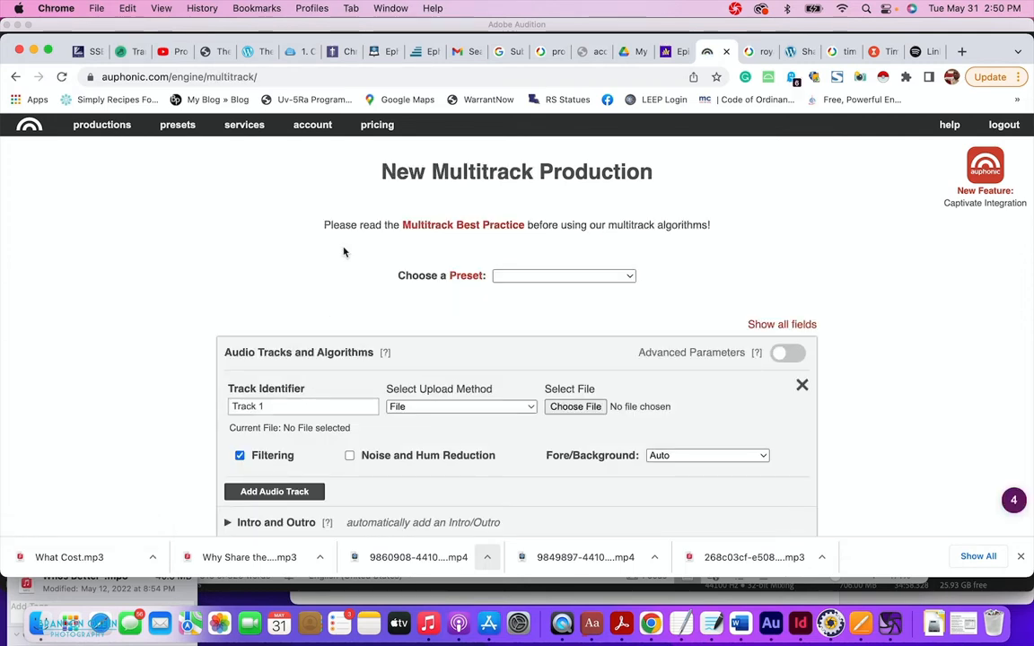
# Replace the default Track 1 identifier with the host's name.
pyautogui.moveTo(379, 170); pyautogui.dragTo(616, 204)
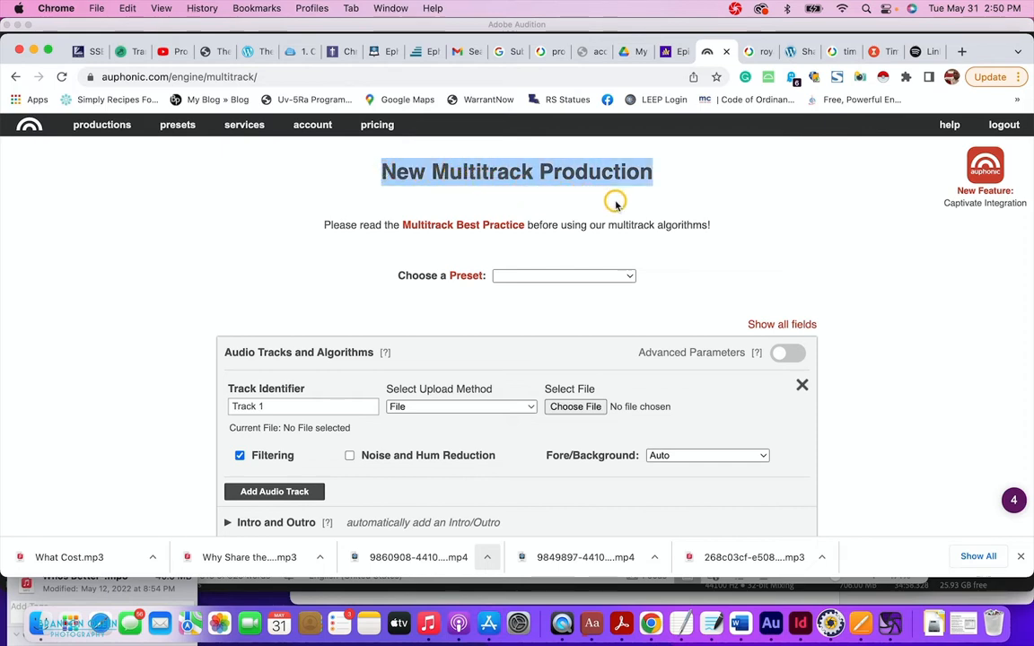
pyautogui.click(561, 175)
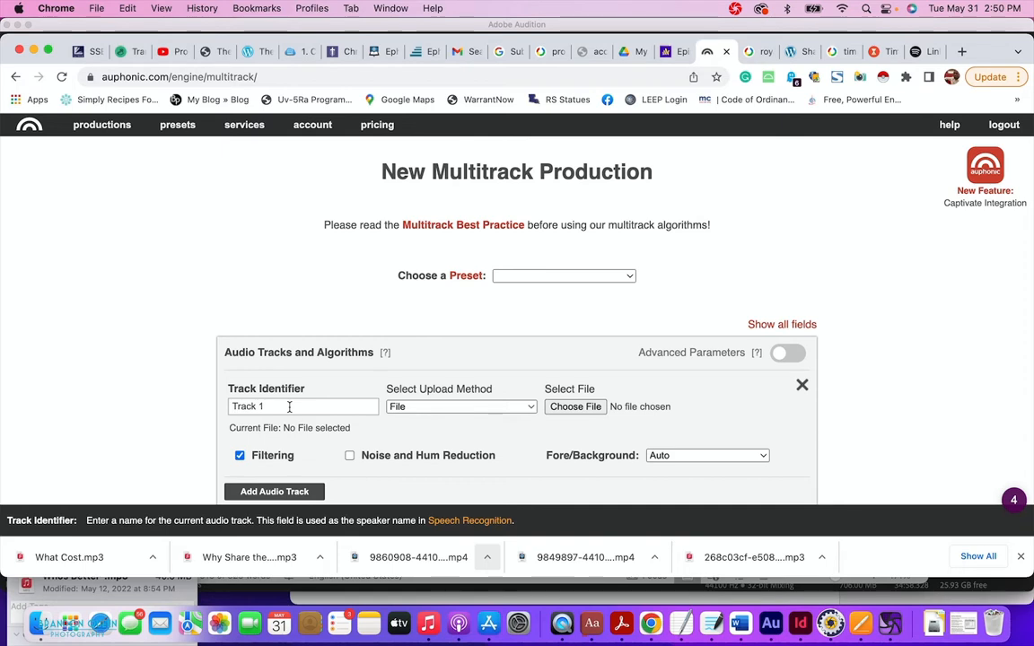
pyautogui.moveTo(275, 406); pyautogui.dragTo(124, 377)
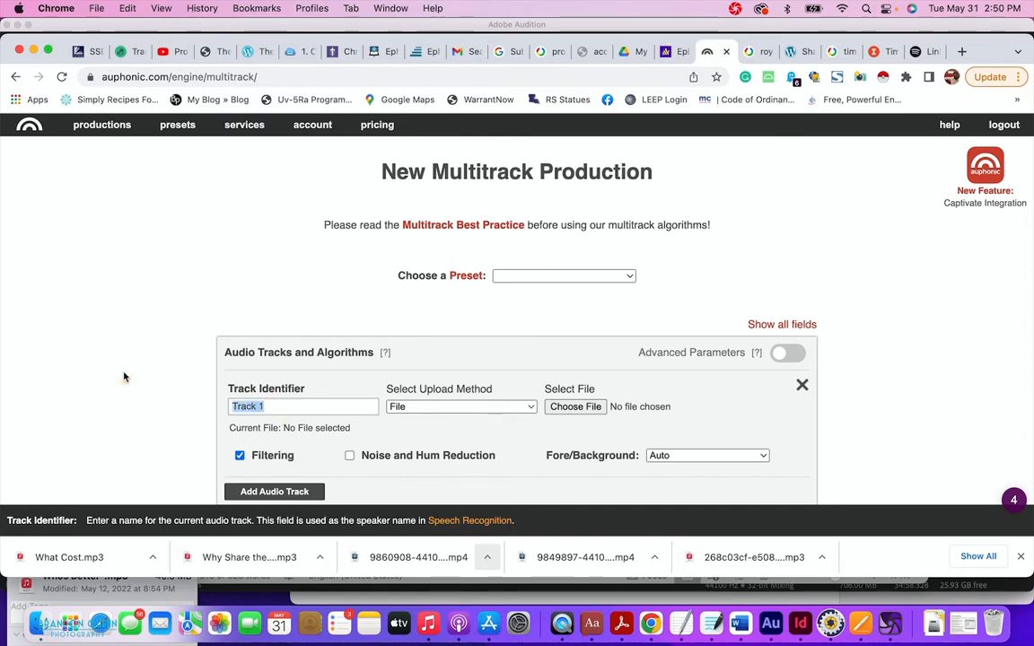
pyautogui.write('B')
pyautogui.click(389, 438)
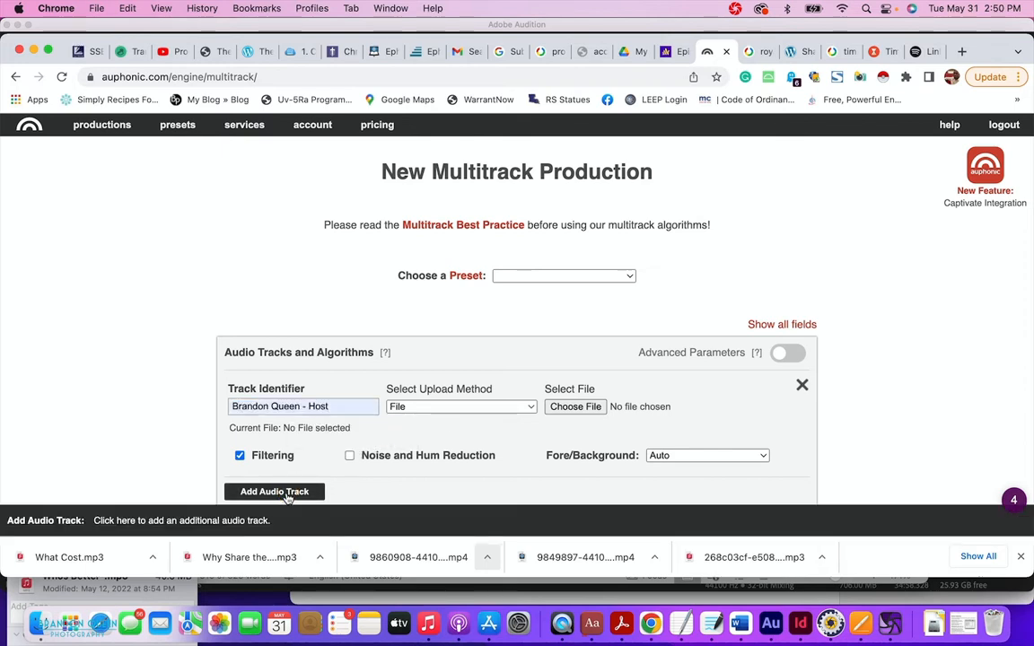
# Add a second audio track and label it with the guest's name.
pyautogui.click(288, 500)
pyautogui.scroll(-2, 288, 485)
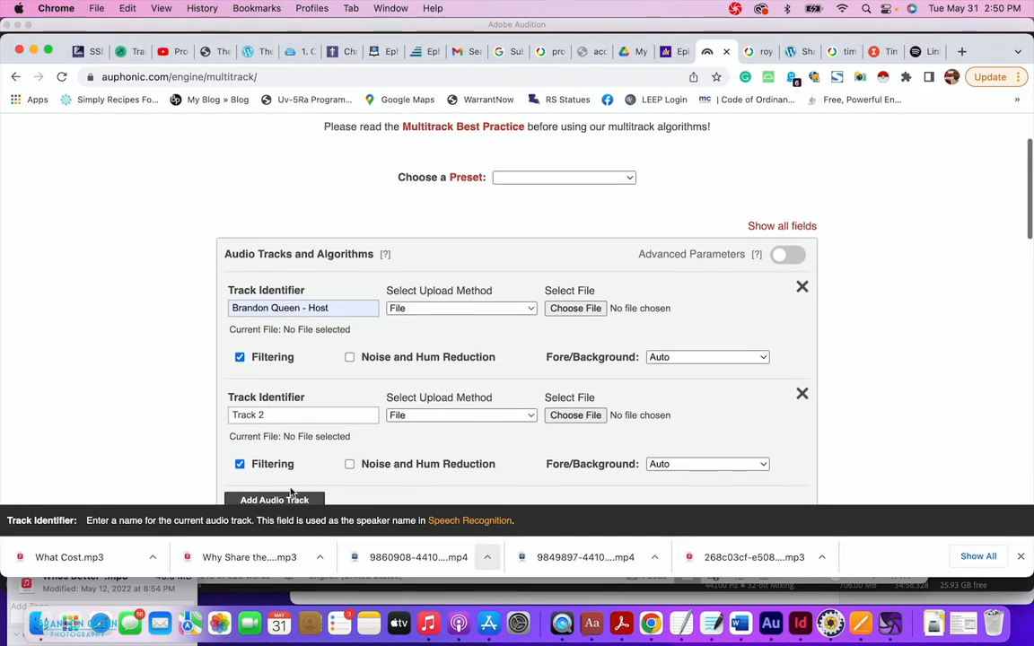
pyautogui.tripleClick(261, 416)
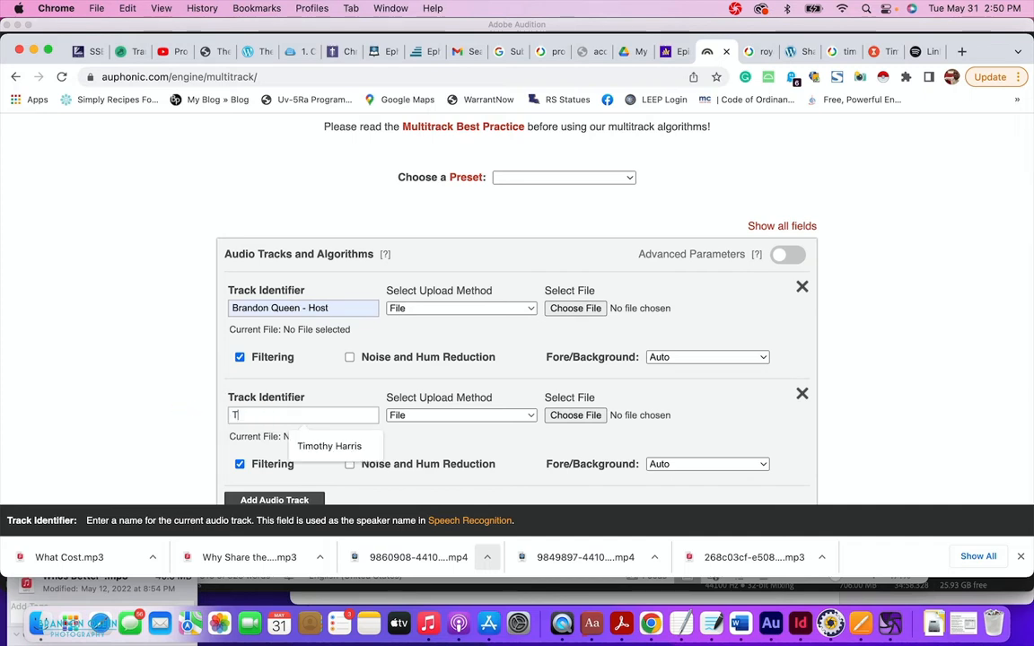
pyautogui.click(346, 446)
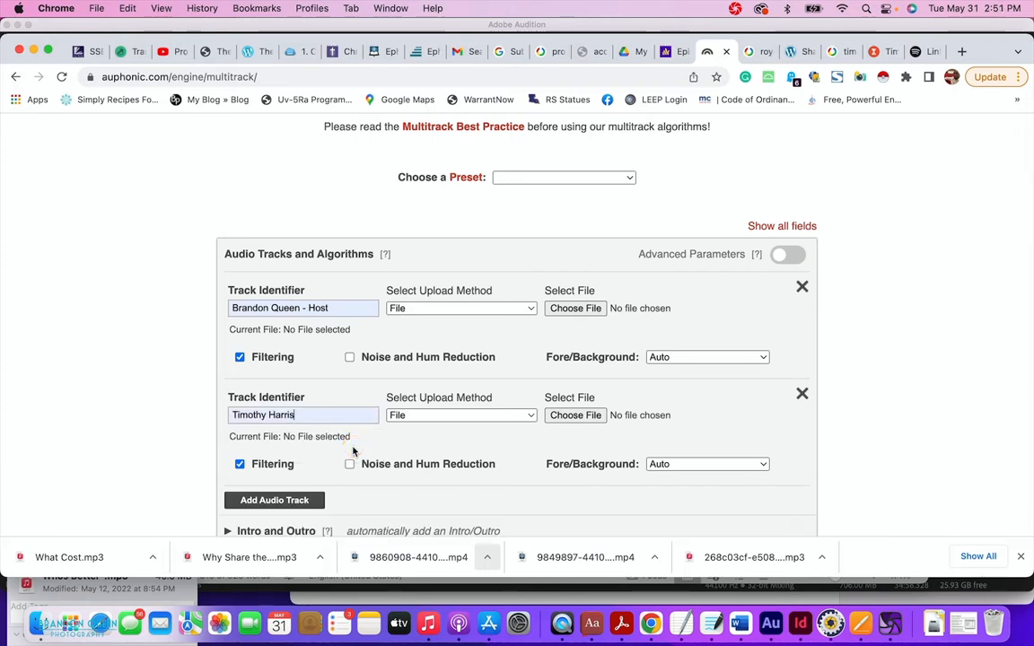
# Preview and attach Tr1.WAV from H6_SD > P220503_001.zprj to the host's track.
pyautogui.click(599, 308)
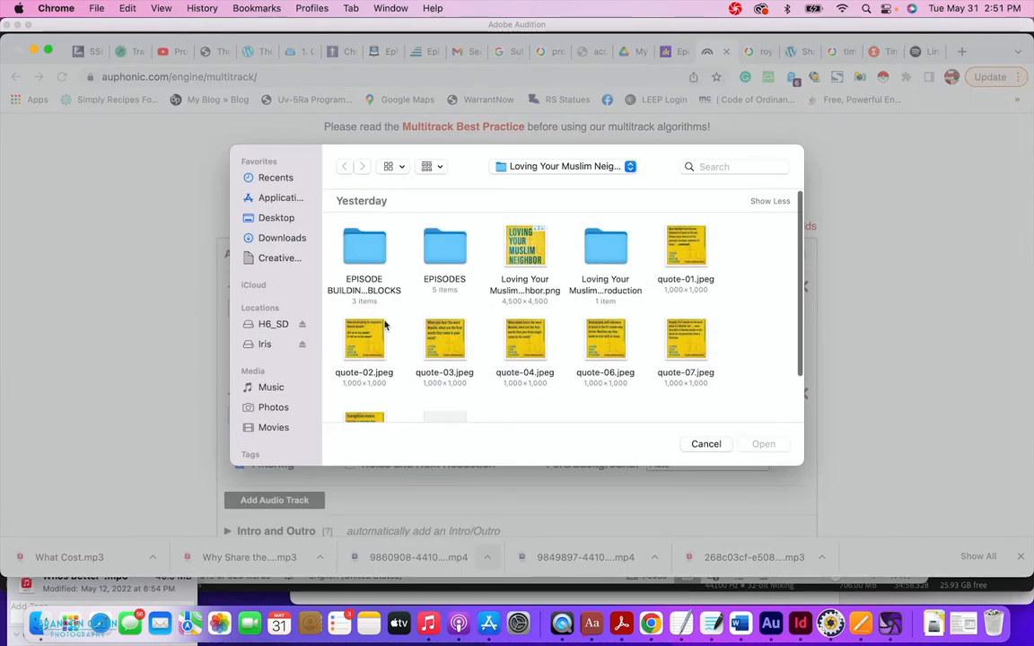
pyautogui.click(271, 325)
pyautogui.scroll(-10, 495, 353)
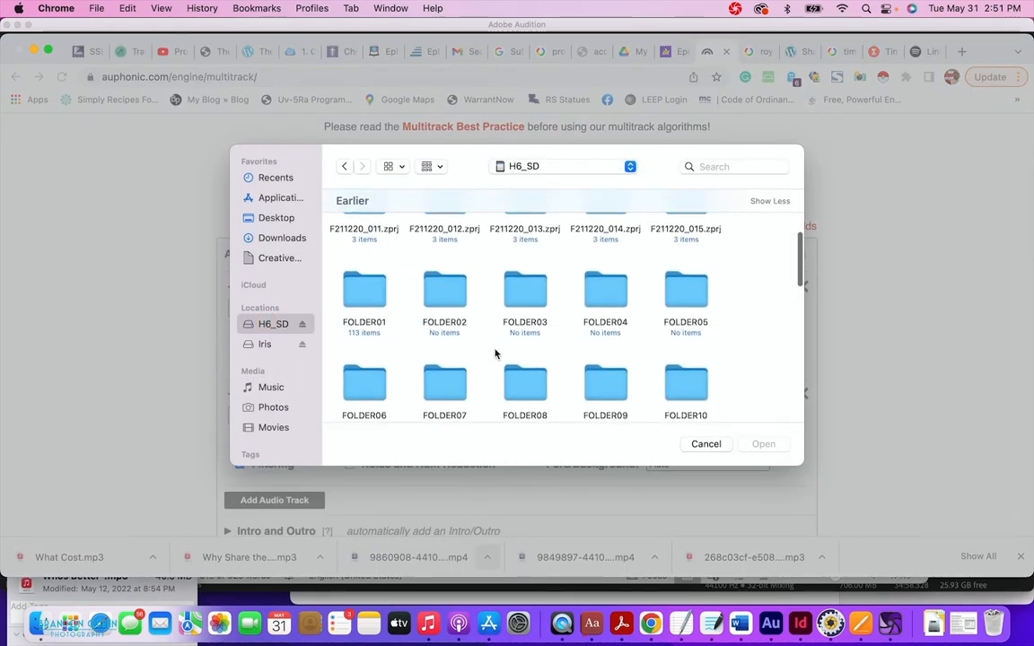
pyautogui.scroll(-10, 495, 354)
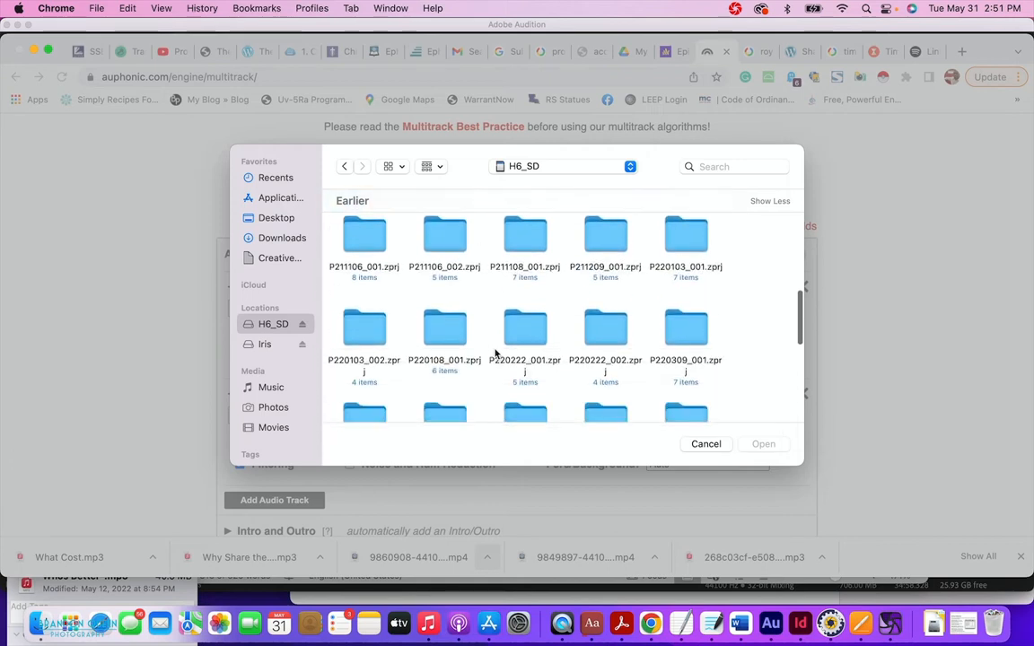
pyautogui.scroll(-2, 494, 354)
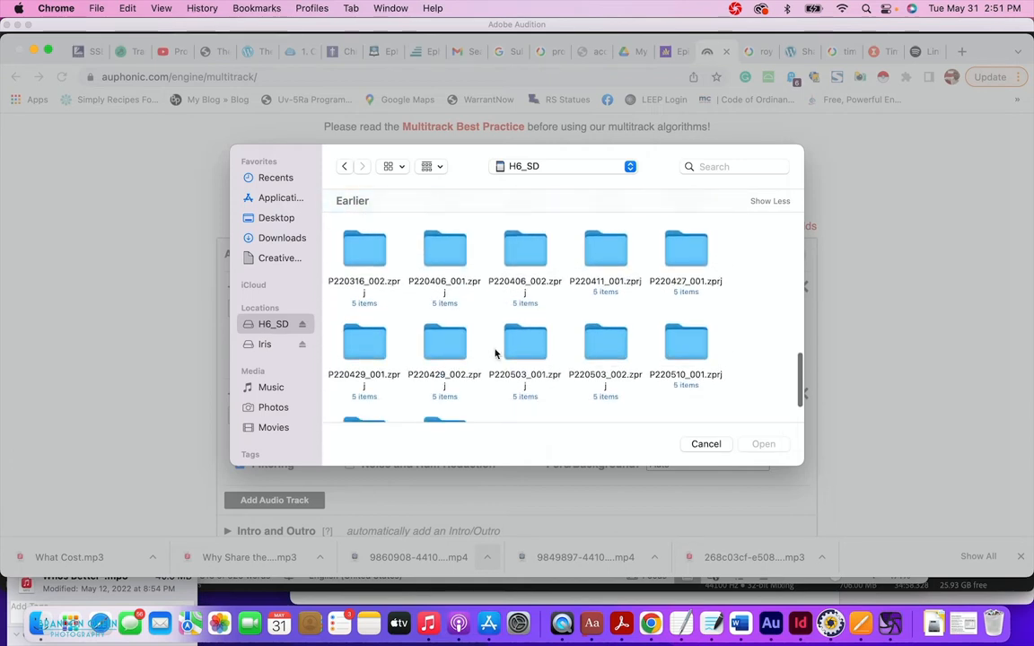
pyautogui.scroll(-2, 495, 354)
pyautogui.scroll(2, 494, 353)
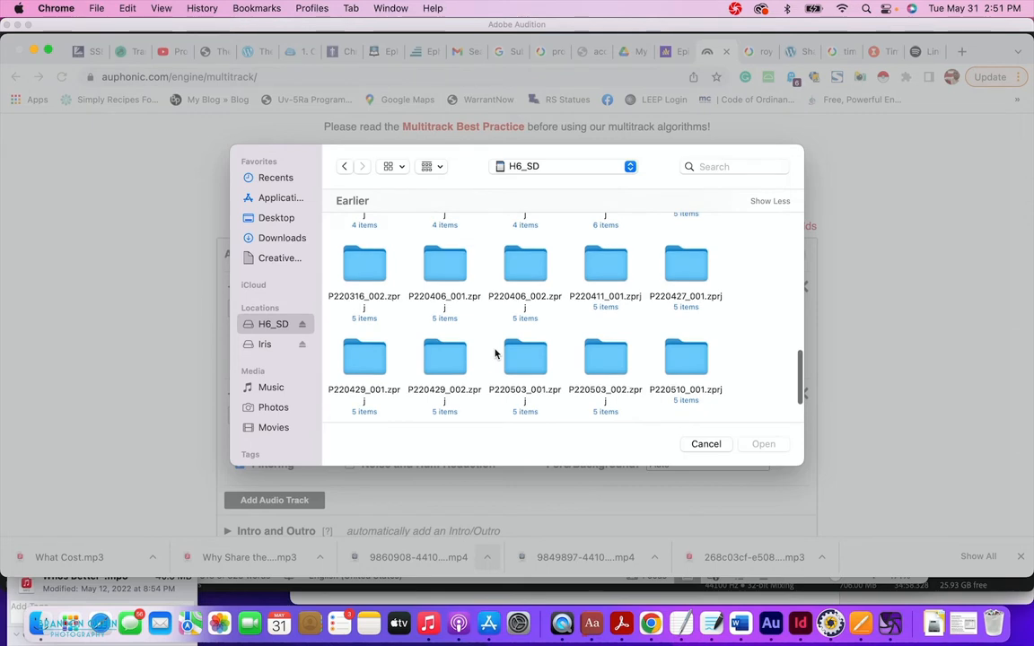
pyautogui.doubleClick(525, 359)
pyautogui.click(510, 251)
pyautogui.press('space')
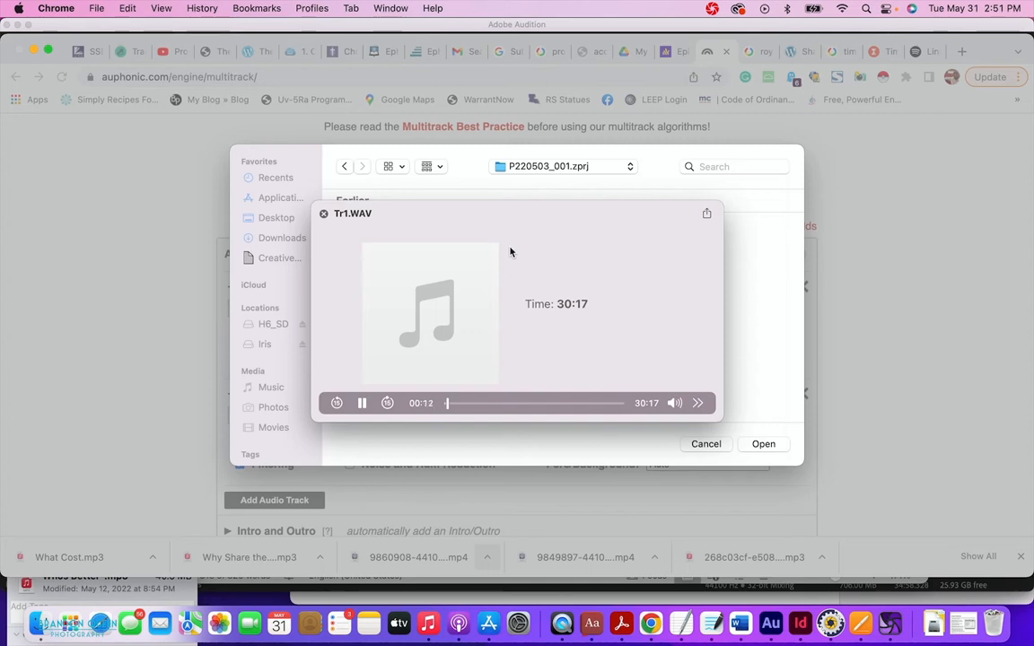
pyautogui.press('space')
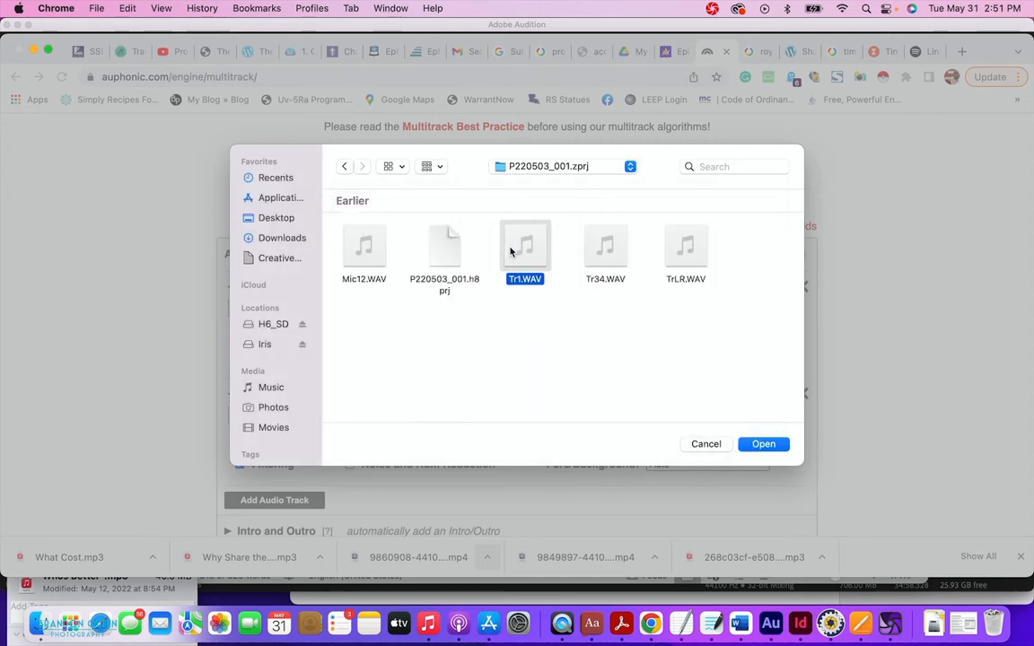
pyautogui.click(763, 444)
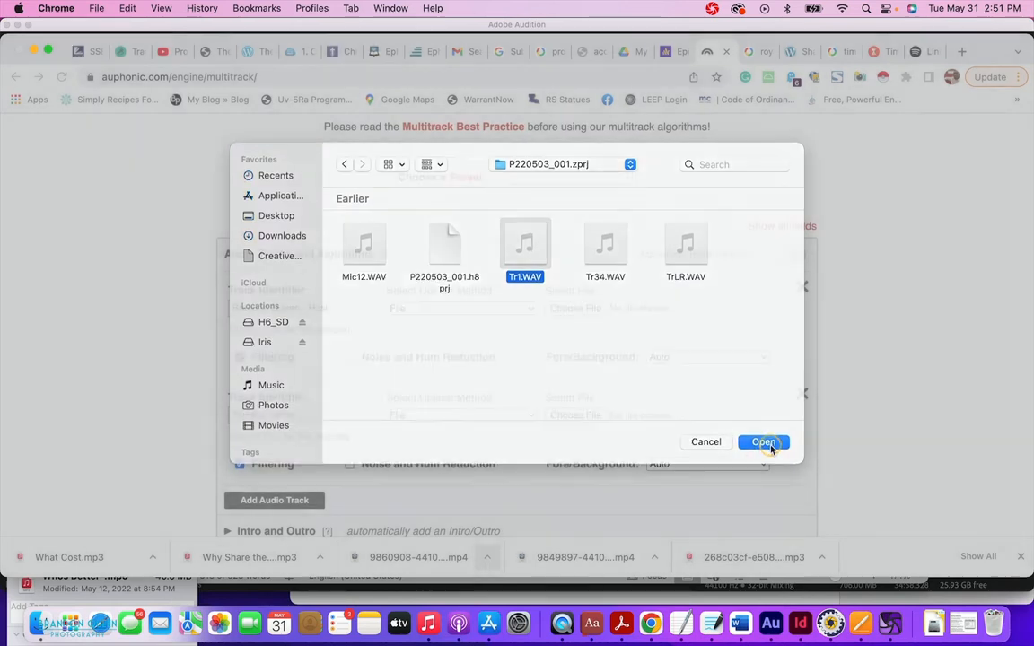
# Attach Mic12.WAV to the guest's track.
pyautogui.click(574, 415)
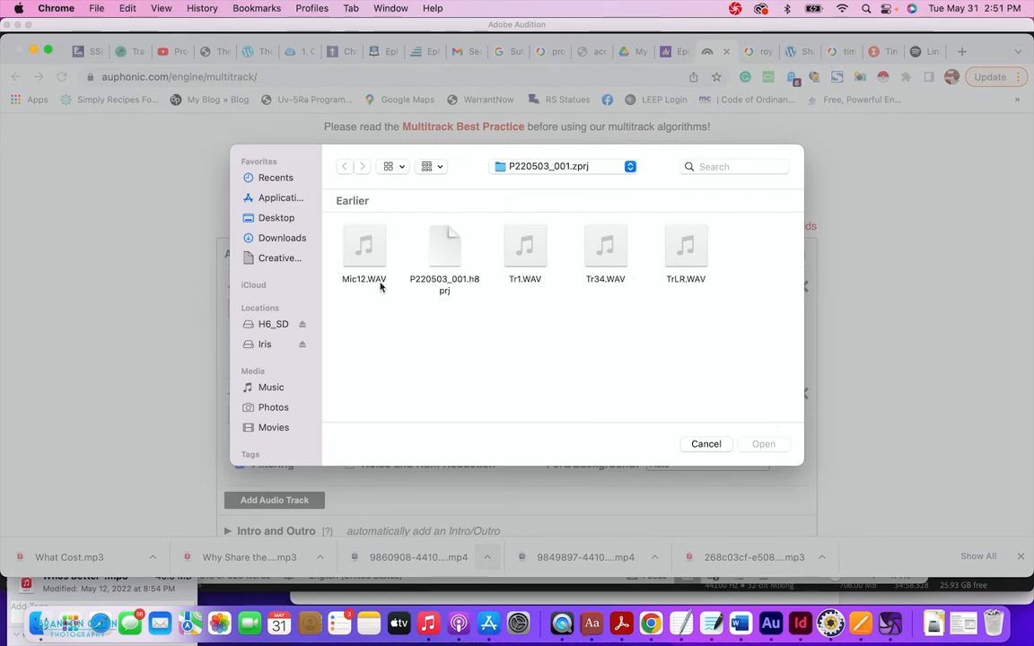
pyautogui.click(346, 260)
pyautogui.doubleClick(346, 260)
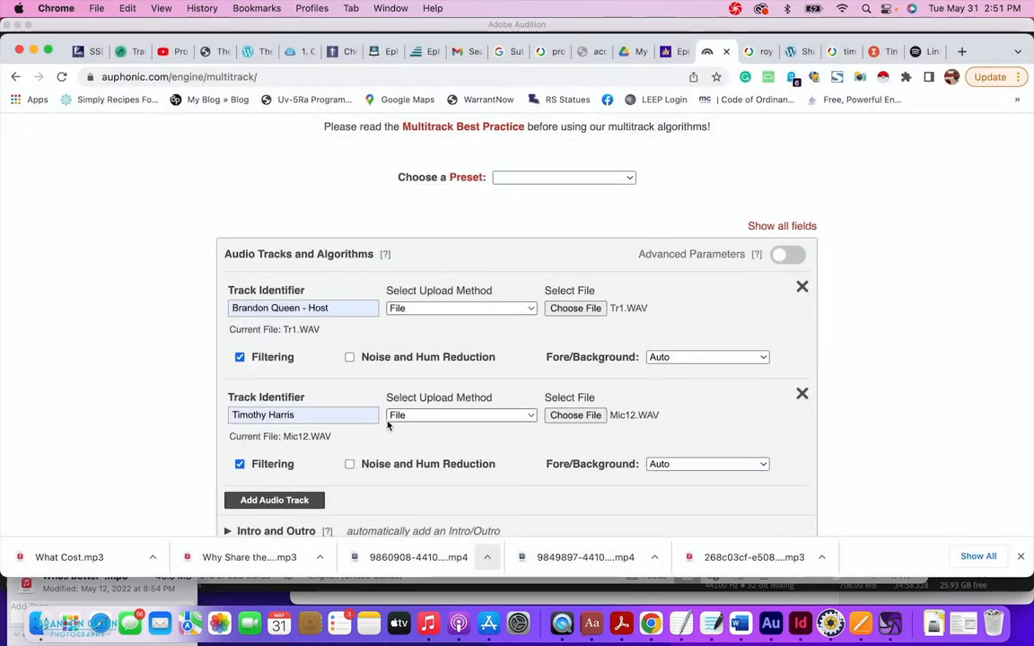
# Tick Noise and Hum Reduction on both the host and guest tracks, alongside Filtering.
pyautogui.scroll(1, 388, 425)
pyautogui.scroll(-1, 388, 426)
pyautogui.scroll(-3, 388, 425)
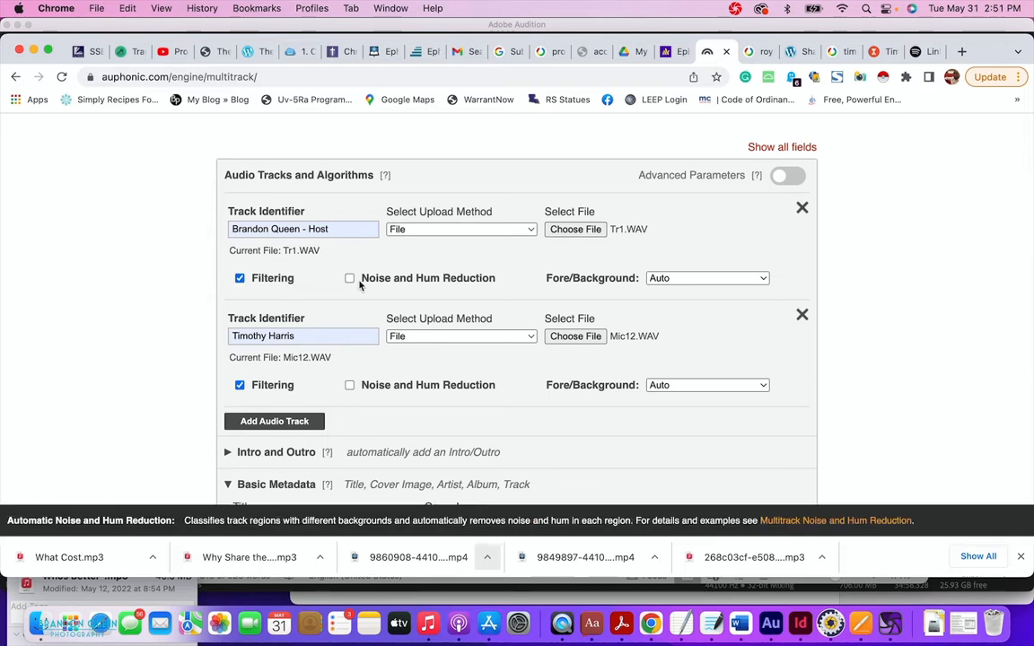
pyautogui.click(349, 279)
pyautogui.click(349, 385)
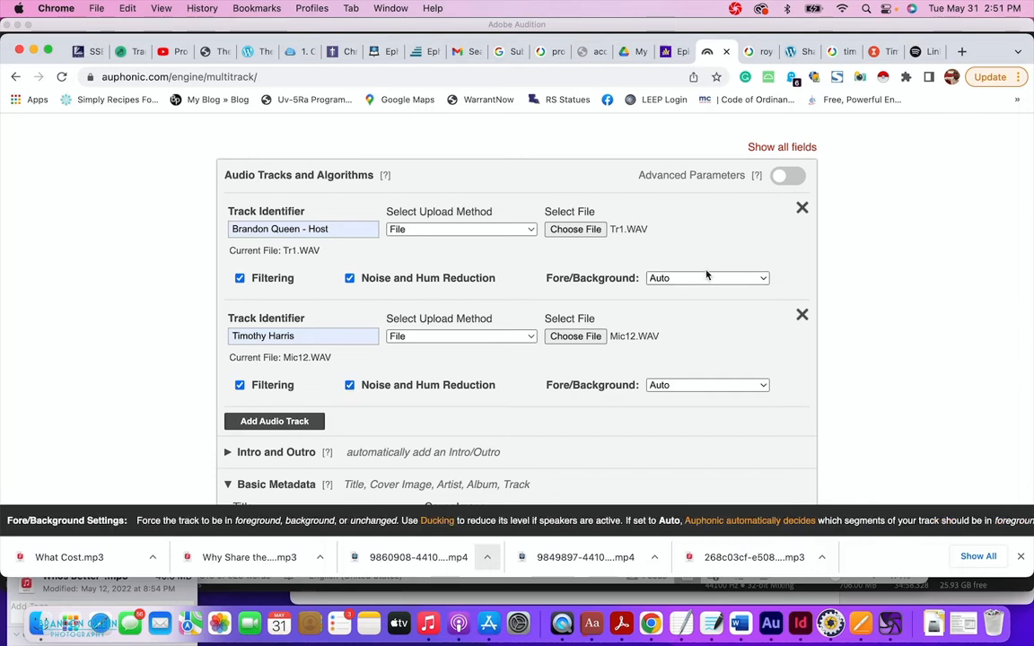
pyautogui.scroll(-3, 559, 347)
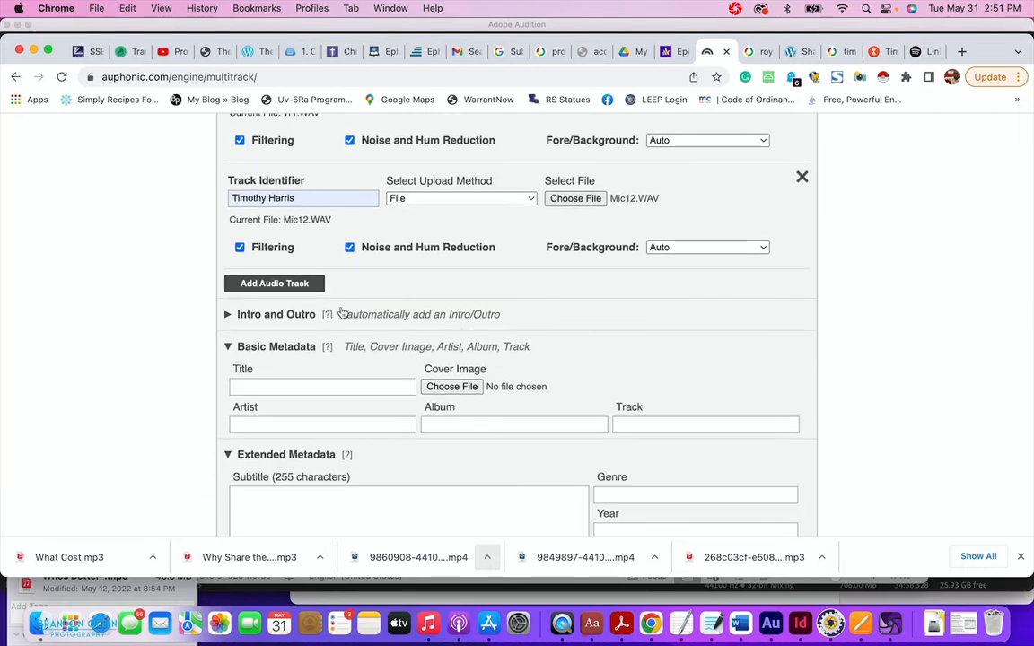
pyautogui.click(229, 315)
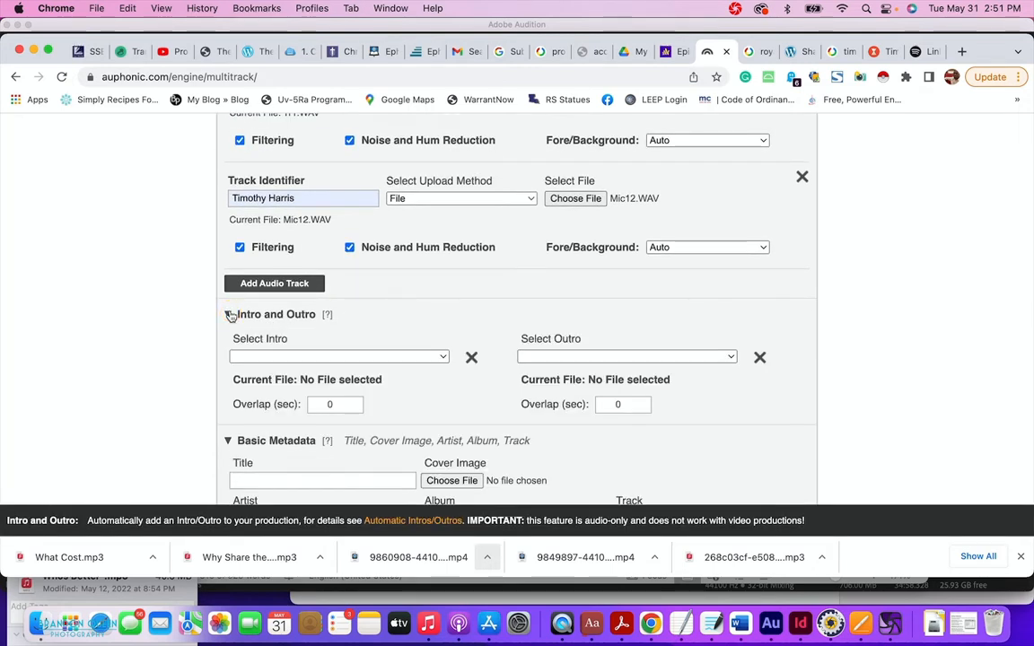
pyautogui.click(276, 358)
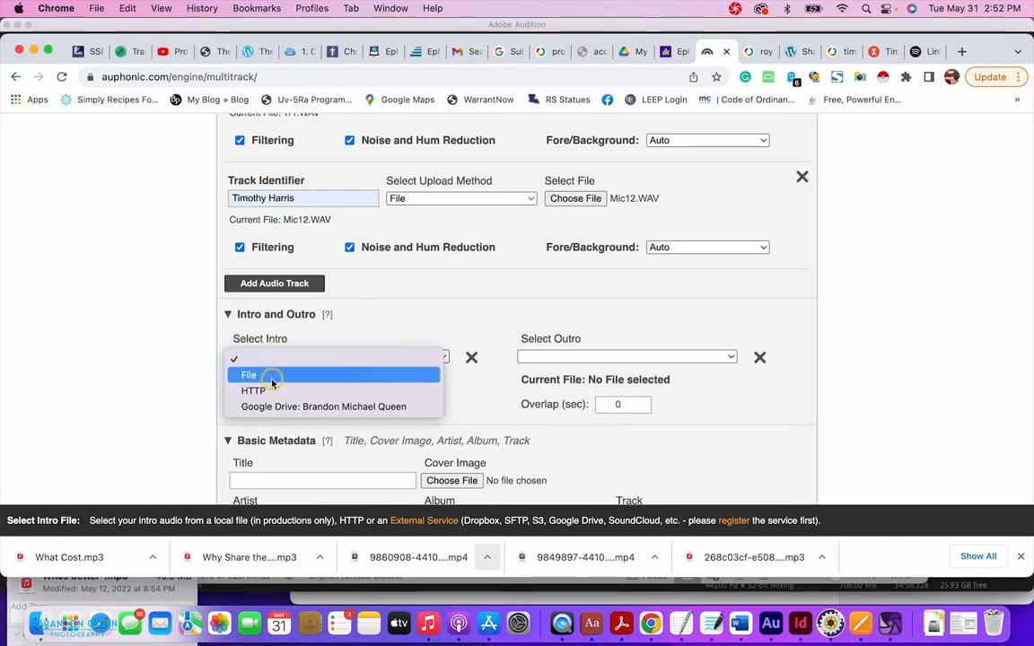
pyautogui.click(272, 377)
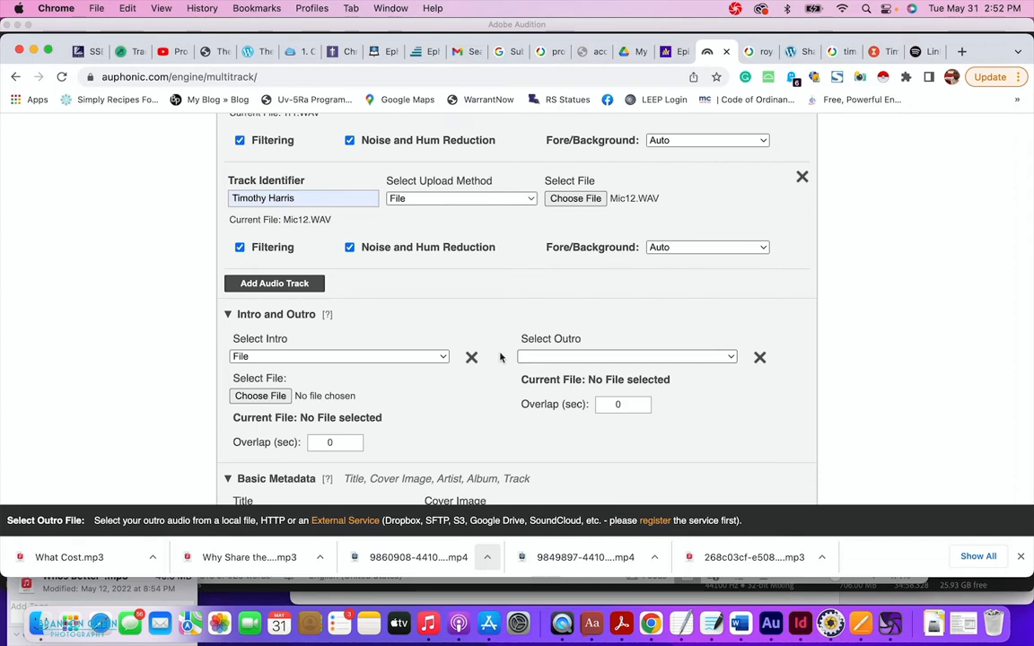
pyautogui.scroll(-3, 500, 358)
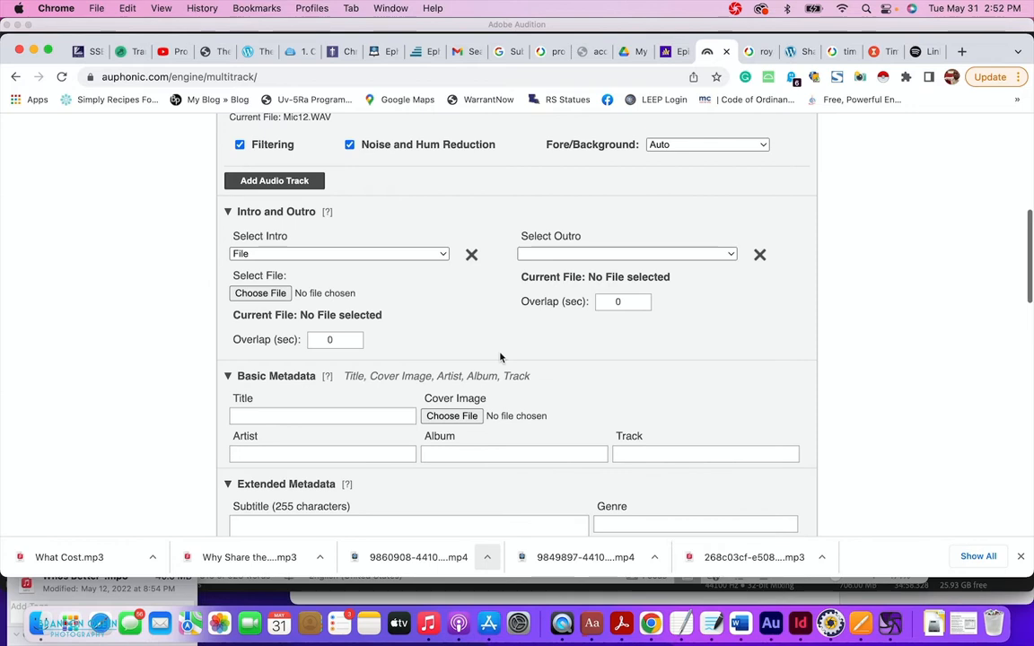
pyautogui.click(469, 261)
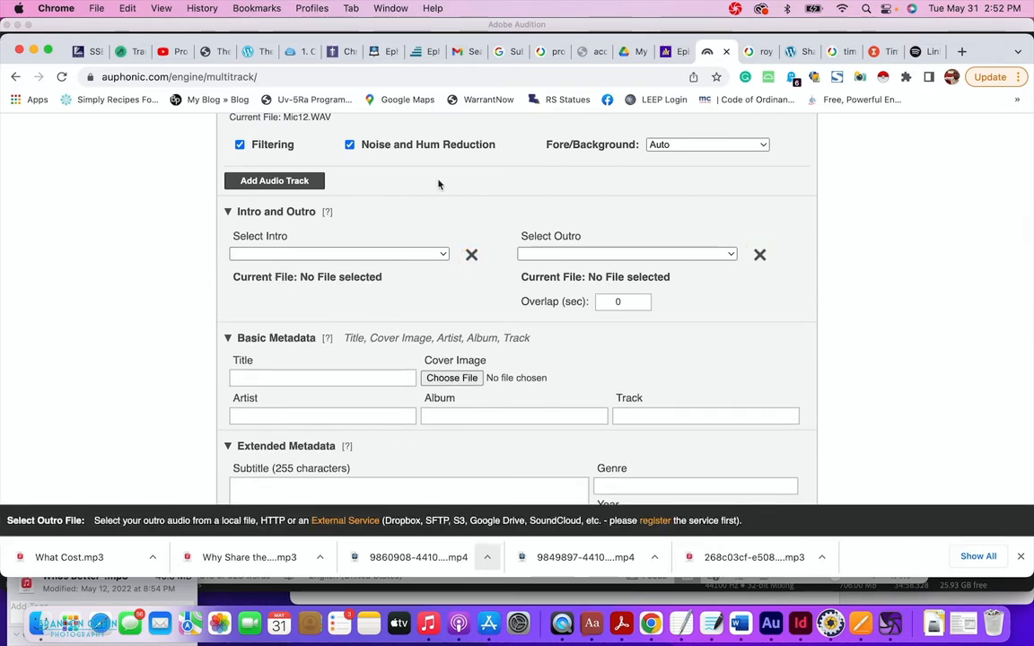
pyautogui.click(230, 212)
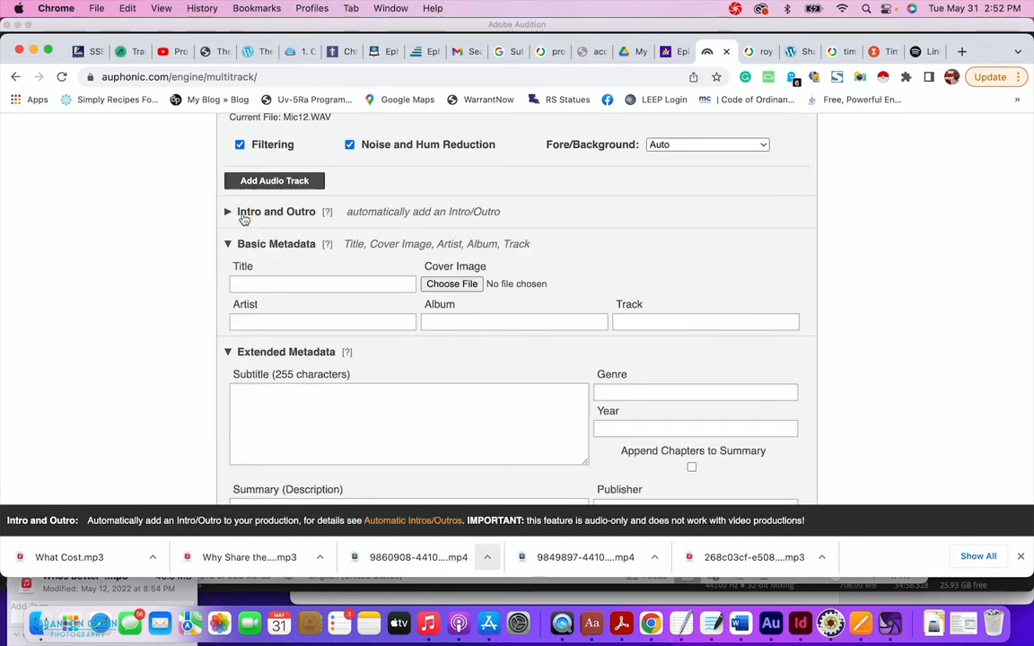
# Enter the episode title 'Which One Do We Promote?' in Basic Metadata.
pyautogui.click(252, 285)
pyautogui.write('Which One Do We Promote?')
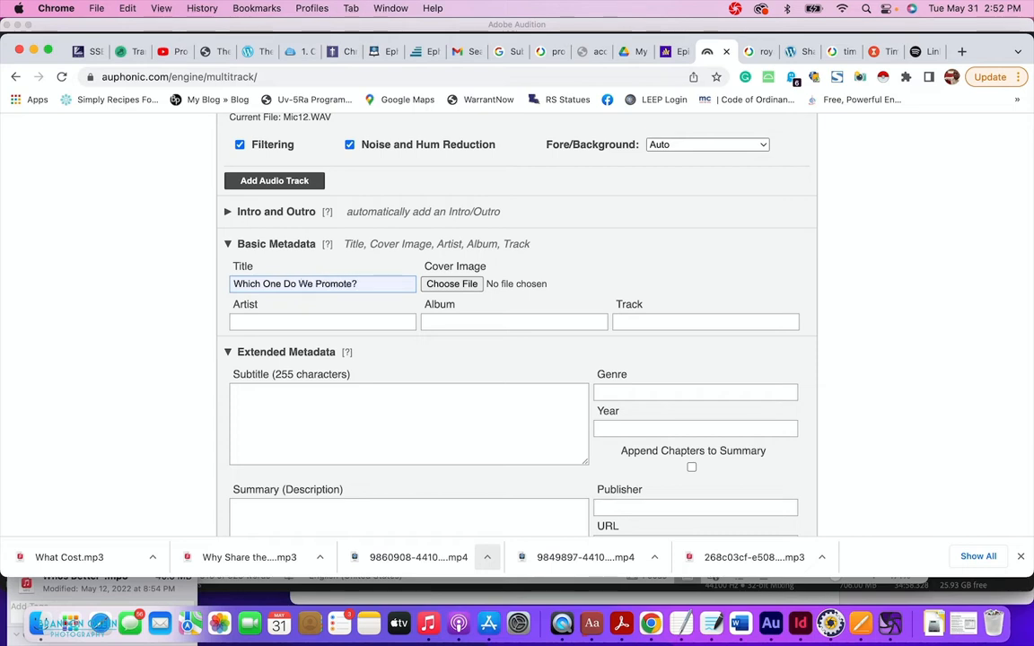
pyautogui.scroll(-2, 365, 274)
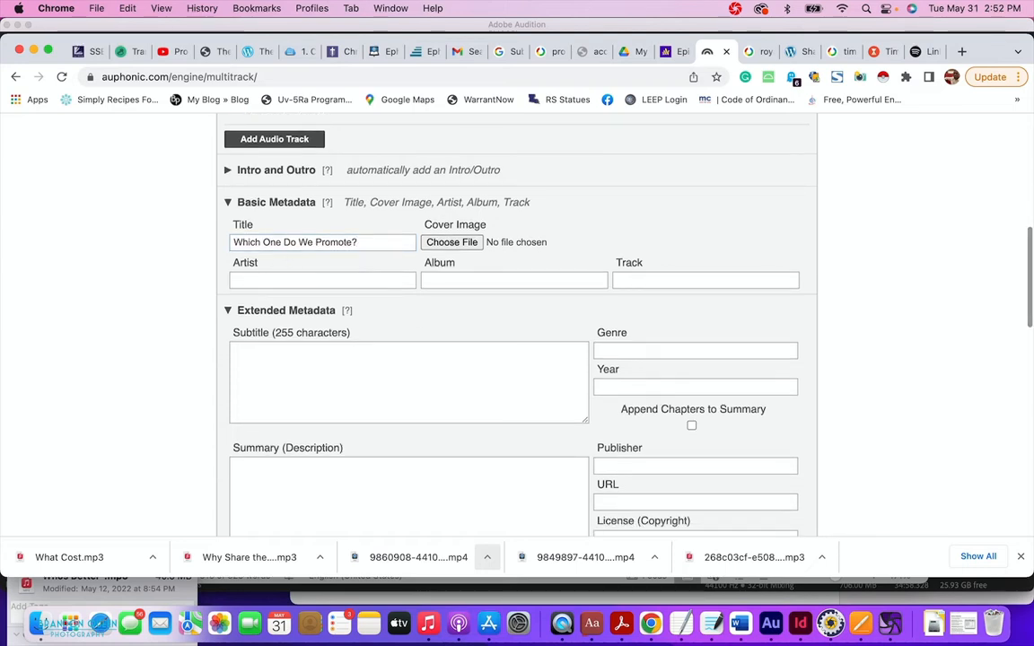
# Attach Loving Your Muslim Neighbor.png from its folder as the cover image.
pyautogui.click(464, 249)
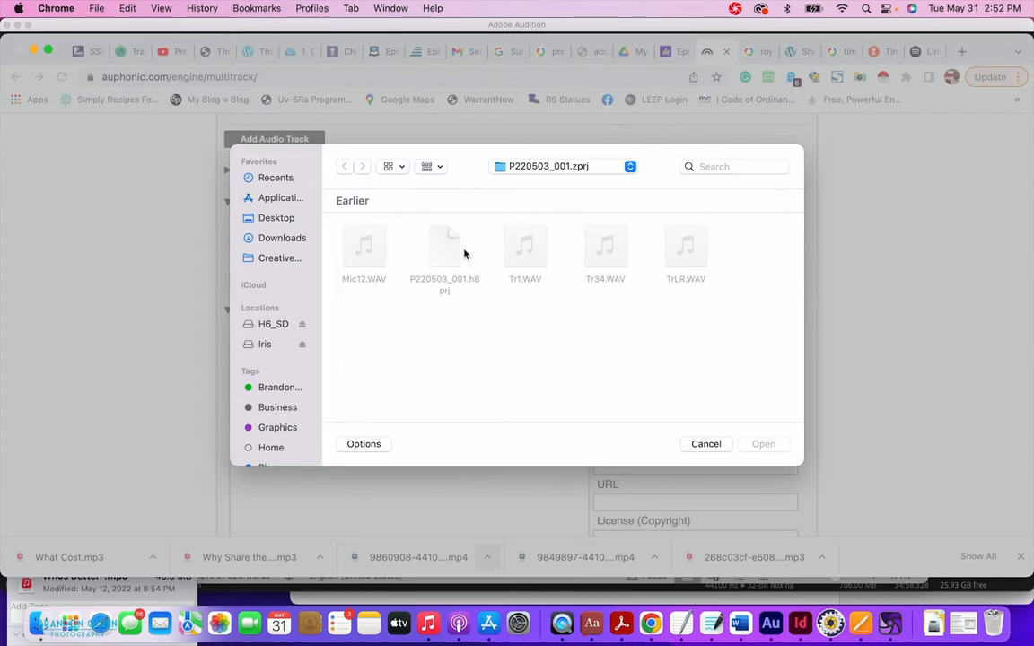
pyautogui.click(543, 166)
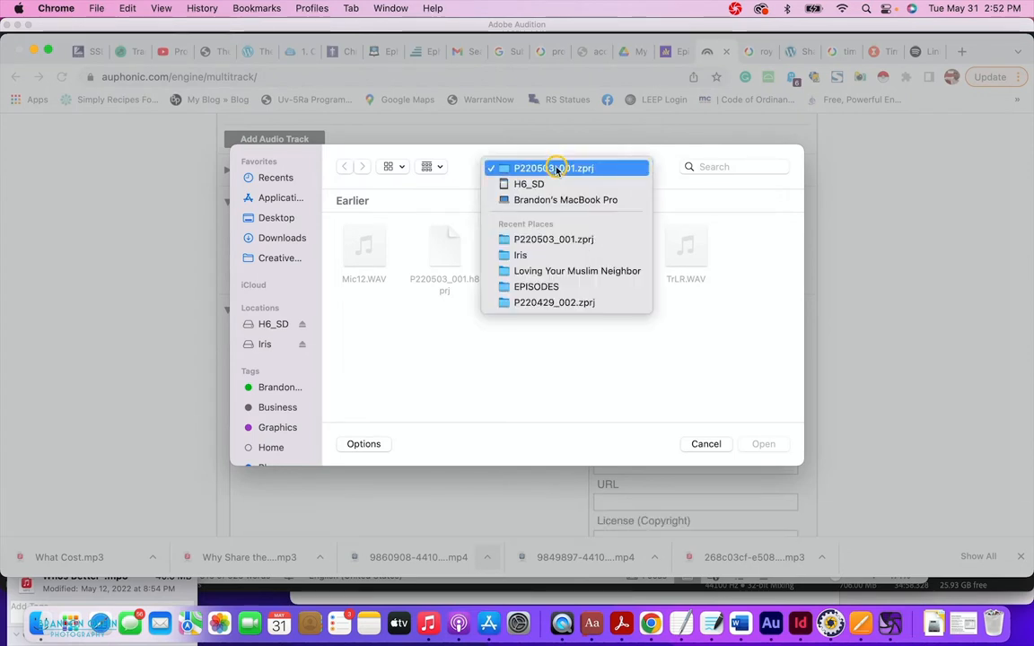
pyautogui.click(535, 270)
pyautogui.click(525, 243)
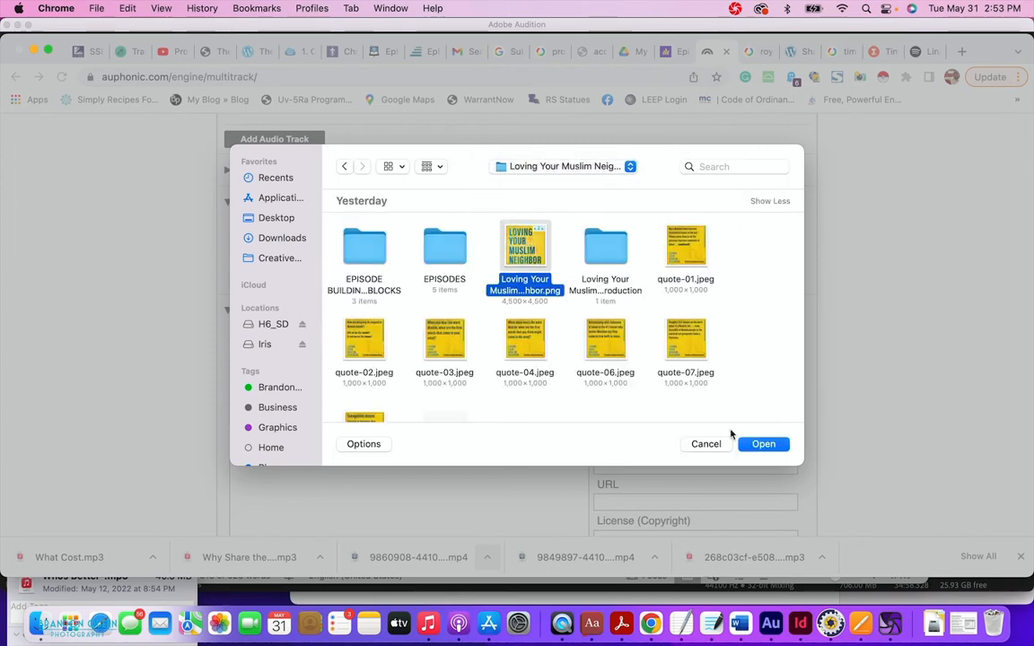
pyautogui.click(762, 442)
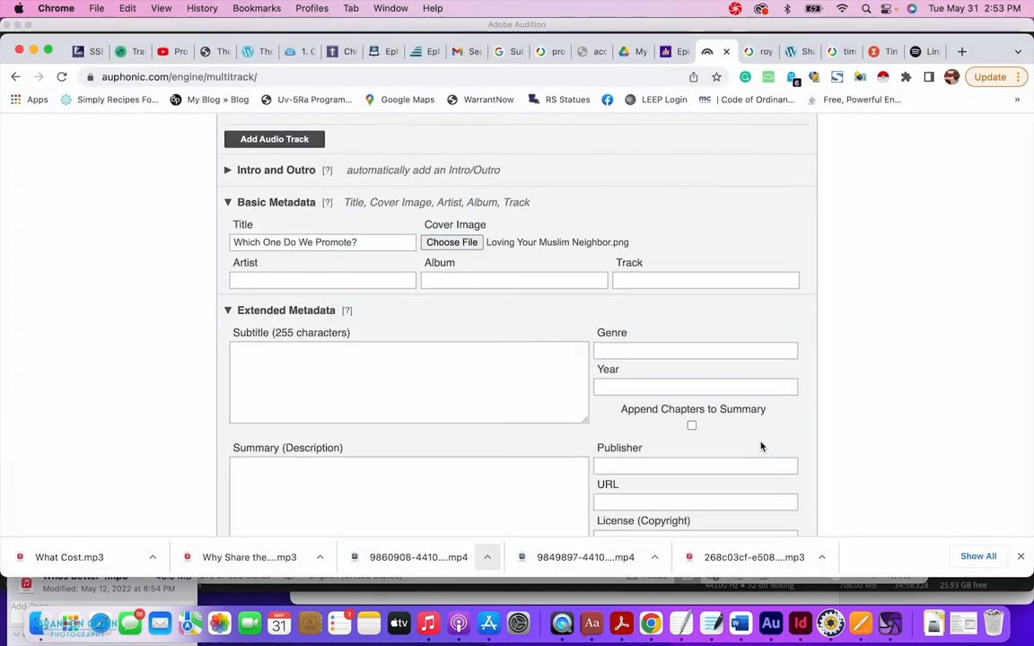
# Fill in the artist with the host's name, album 'Loving Your Muslim Neighbor', and track 4.
pyautogui.click(370, 281)
pyautogui.click(364, 310)
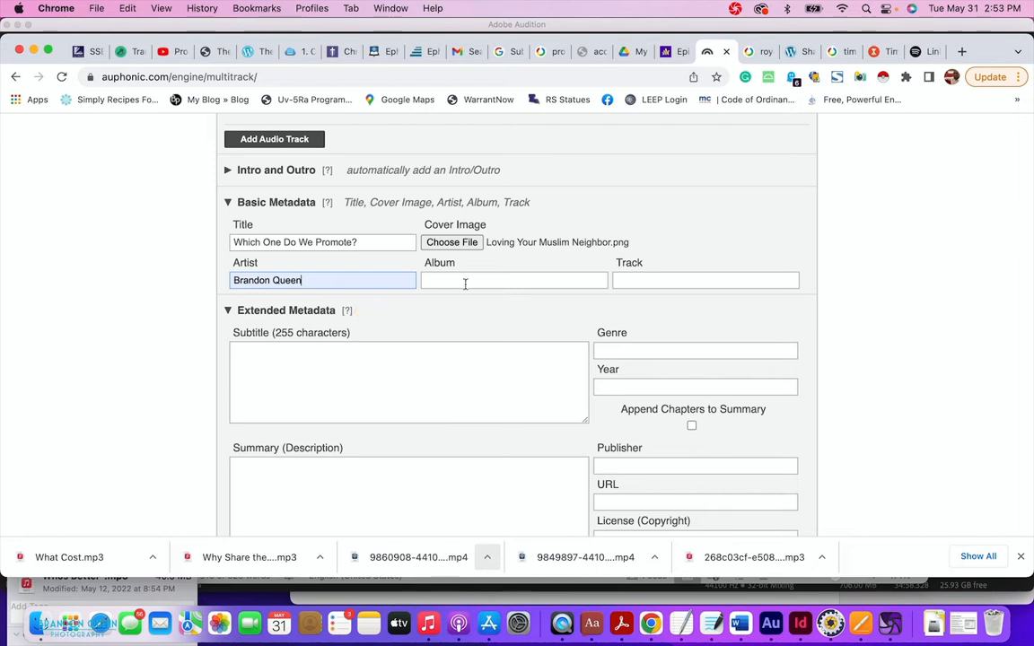
pyautogui.click(480, 279)
pyautogui.click(528, 338)
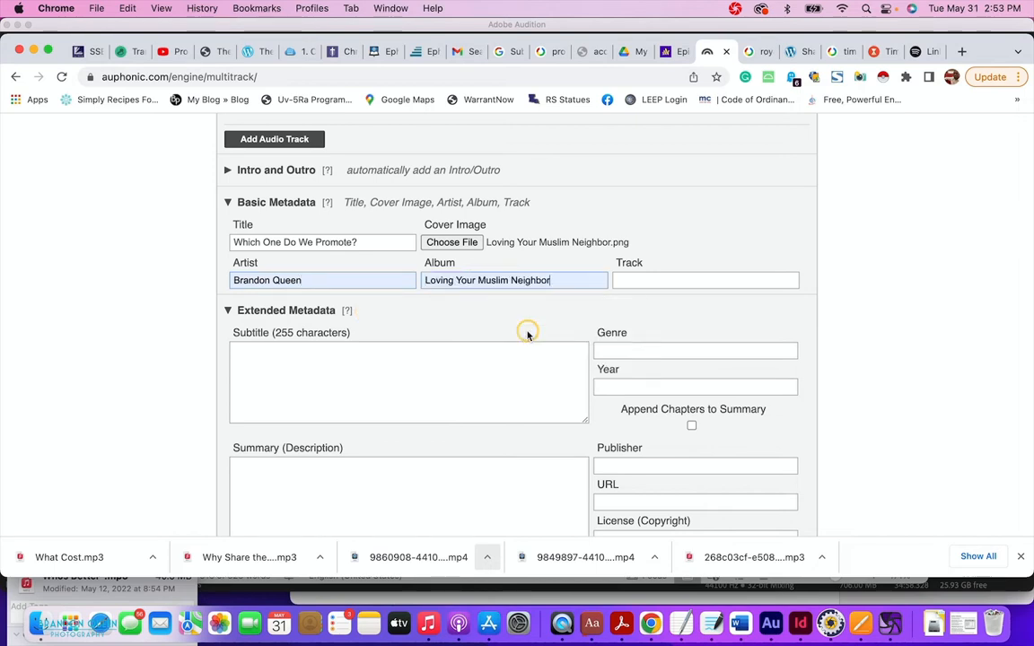
pyautogui.click(643, 282)
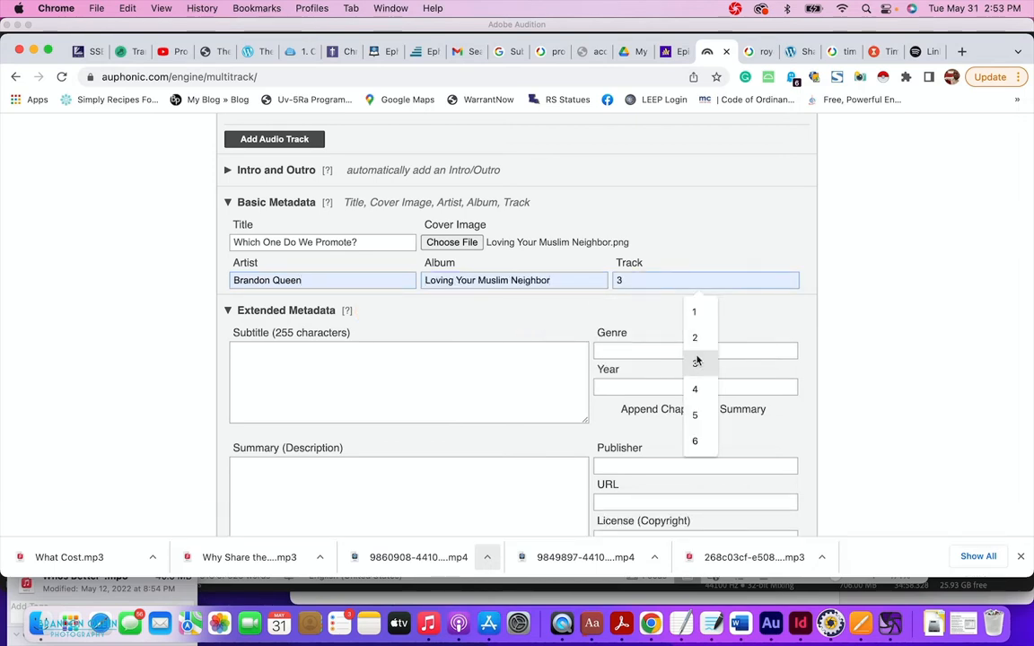
pyautogui.click(699, 385)
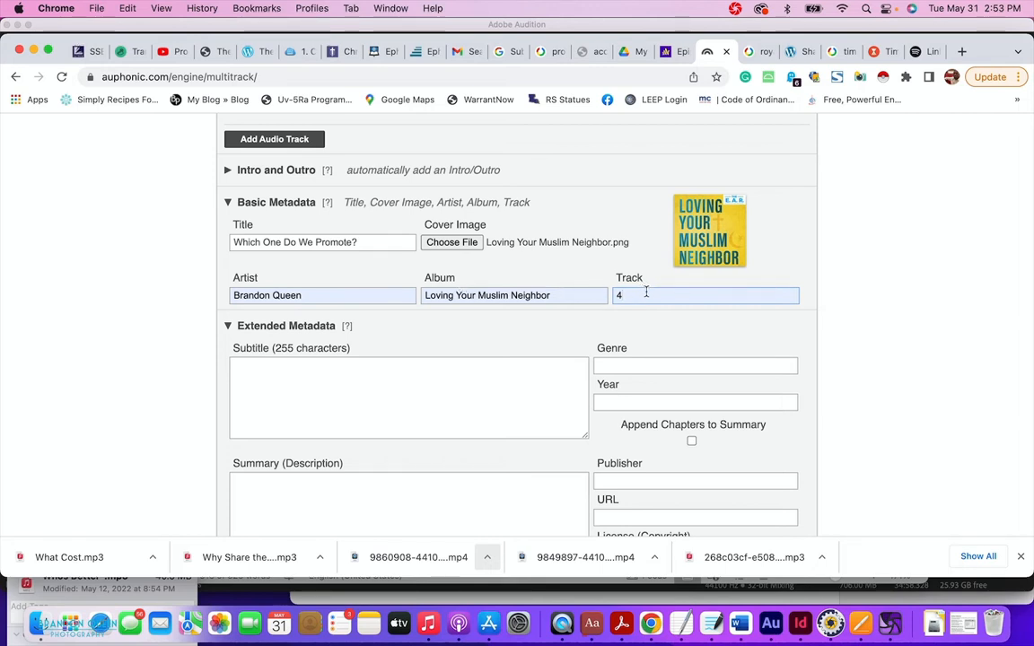
# Set genre Religion & Spirituality, year 2022, publisher The E.A.R. Podcast, and the podcast URL.
pyautogui.click(616, 364)
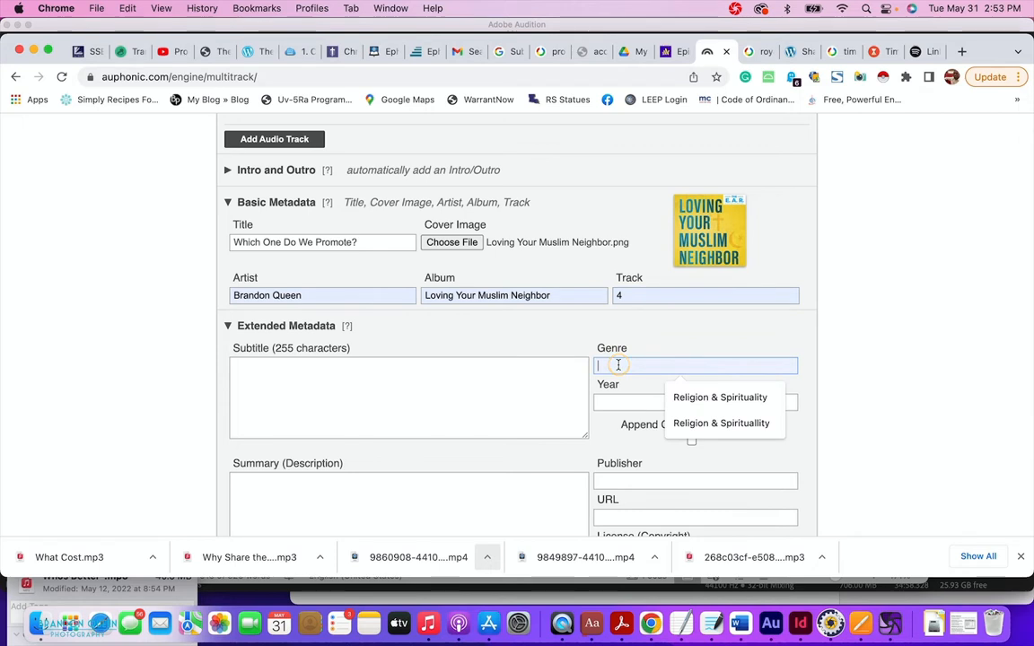
pyautogui.click(709, 396)
pyautogui.click(687, 411)
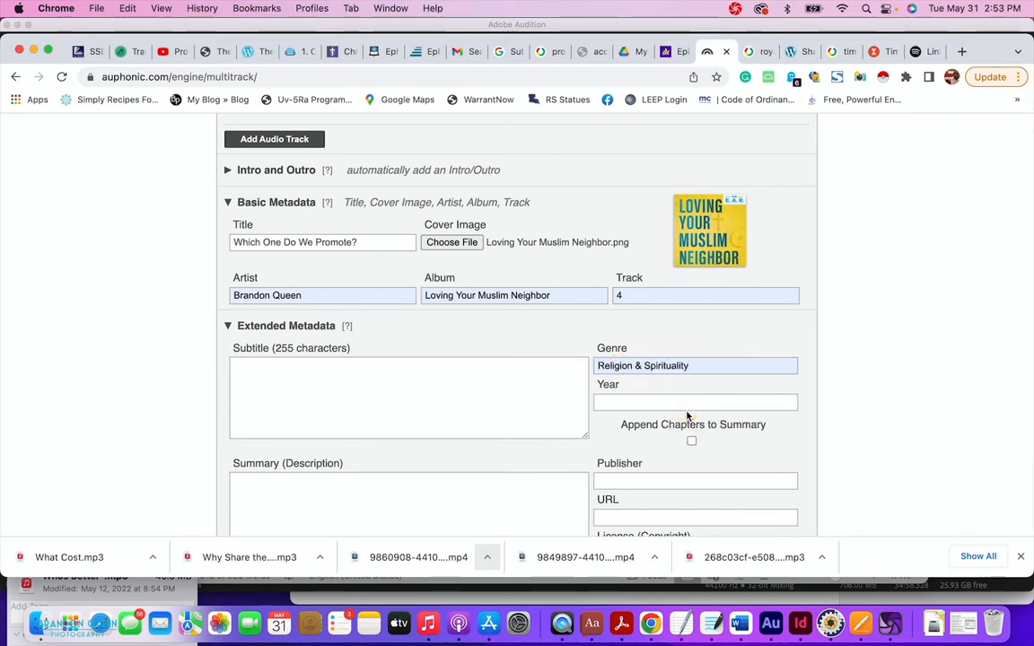
pyautogui.click(688, 434)
pyautogui.click(654, 481)
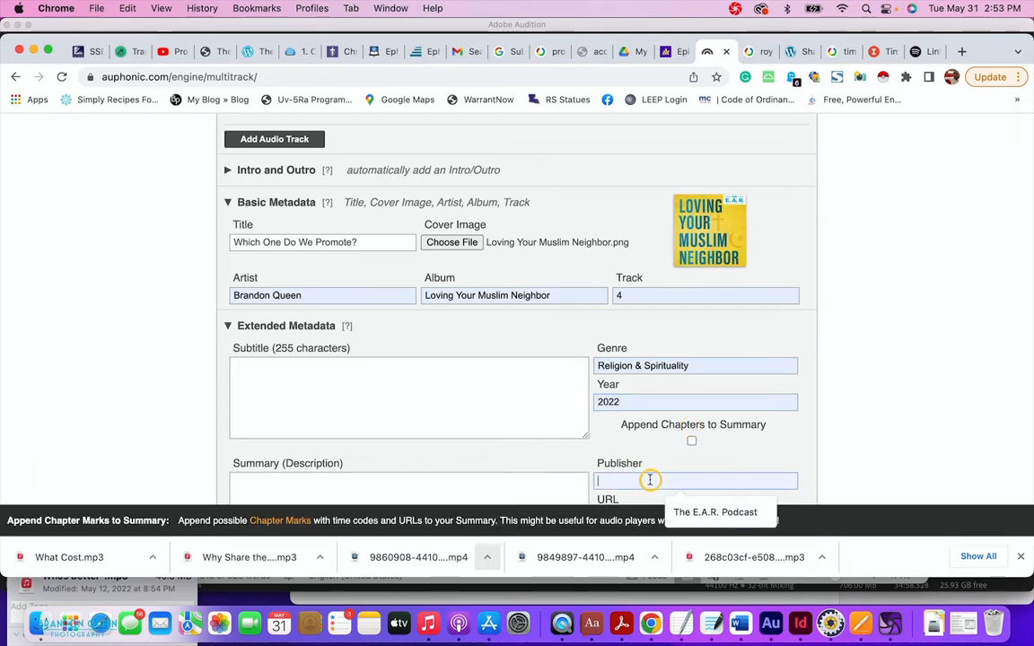
pyautogui.click(693, 507)
pyautogui.scroll(-5, 807, 460)
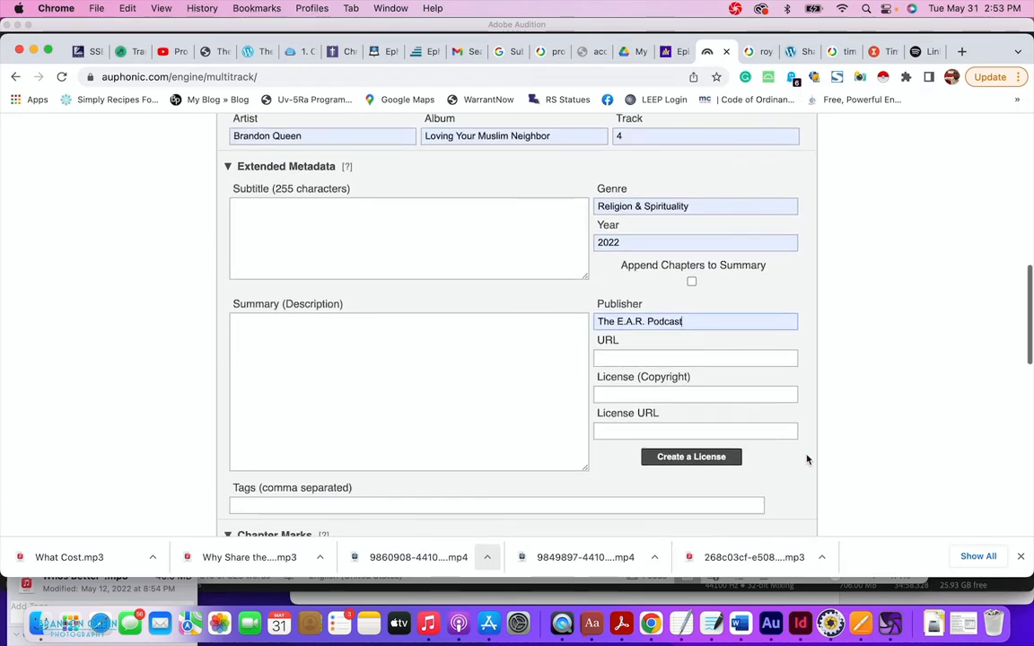
pyautogui.click(615, 348)
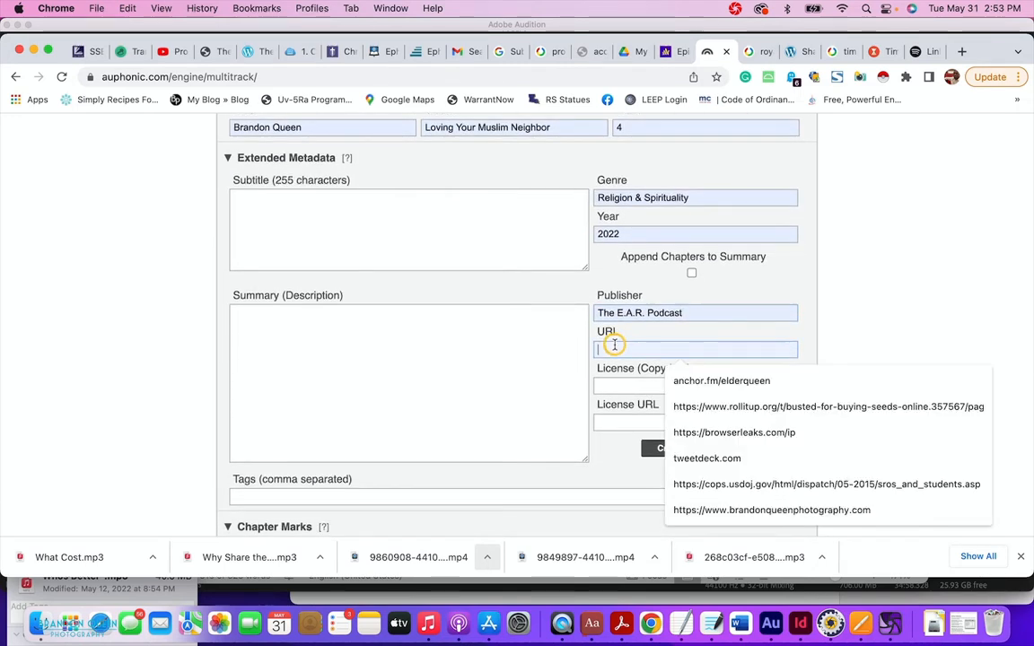
pyautogui.click(678, 381)
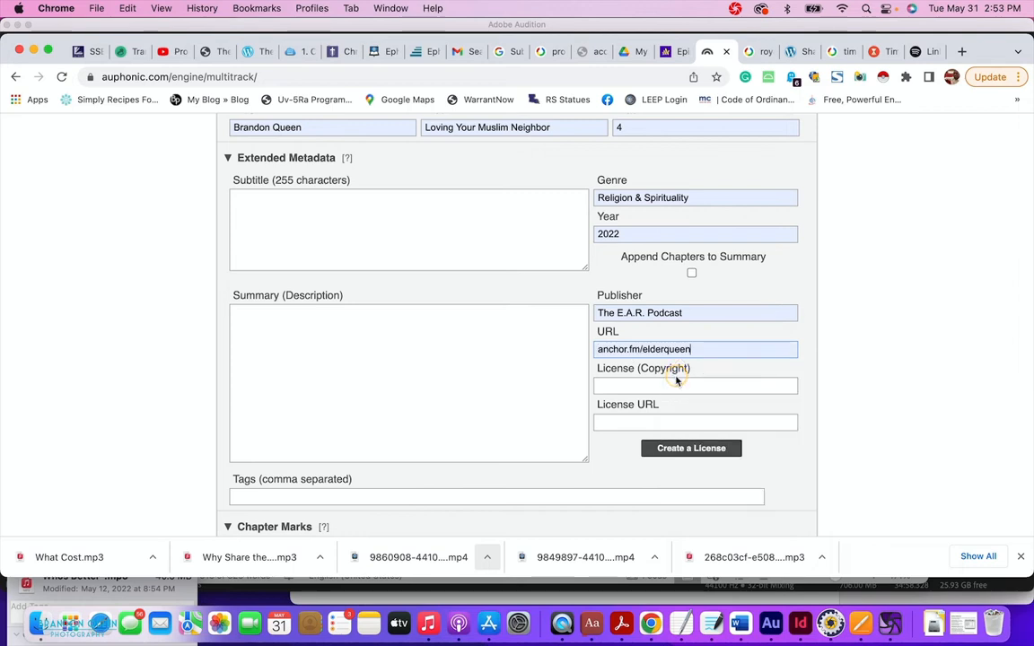
# Place the cursor in the Subtitle field and switch to the show notes document.
pyautogui.click(290, 227)
pyautogui.scroll(2, 292, 227)
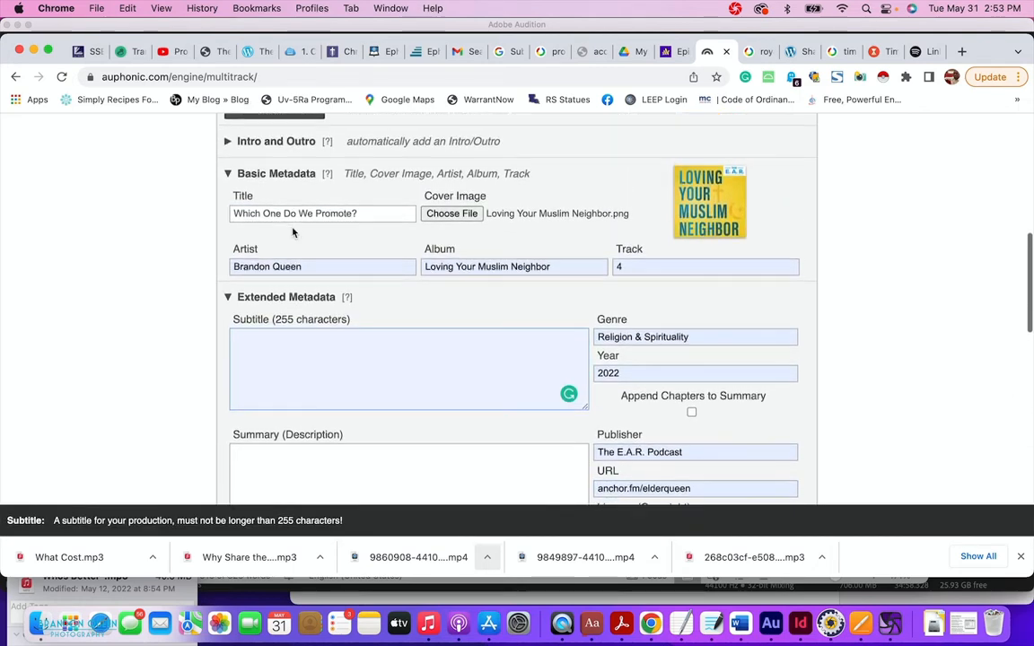
pyautogui.scroll(-4, 293, 230)
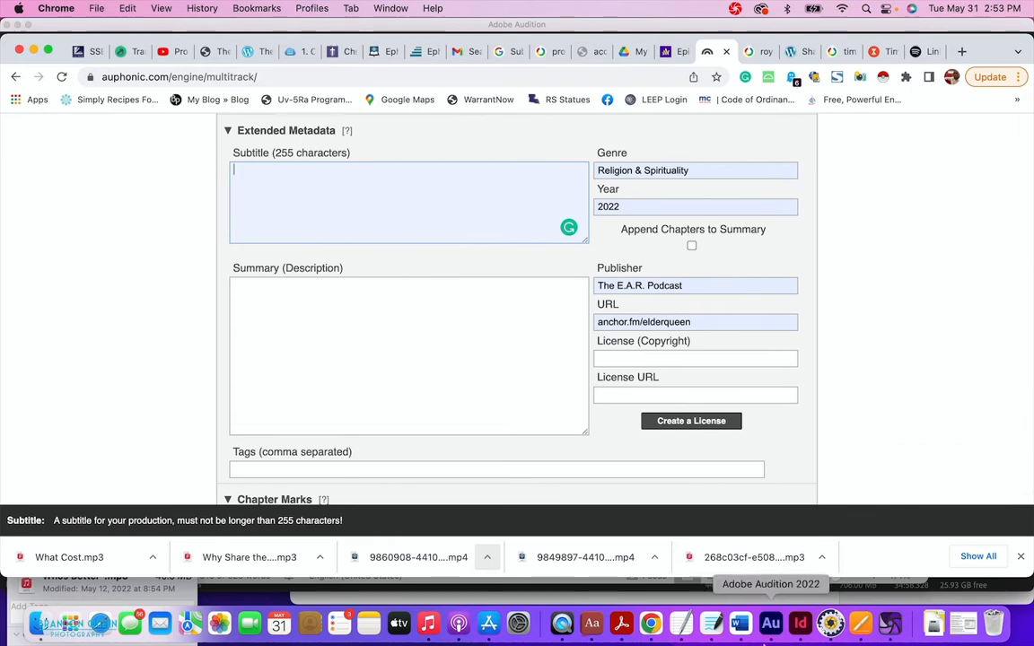
pyautogui.click(740, 623)
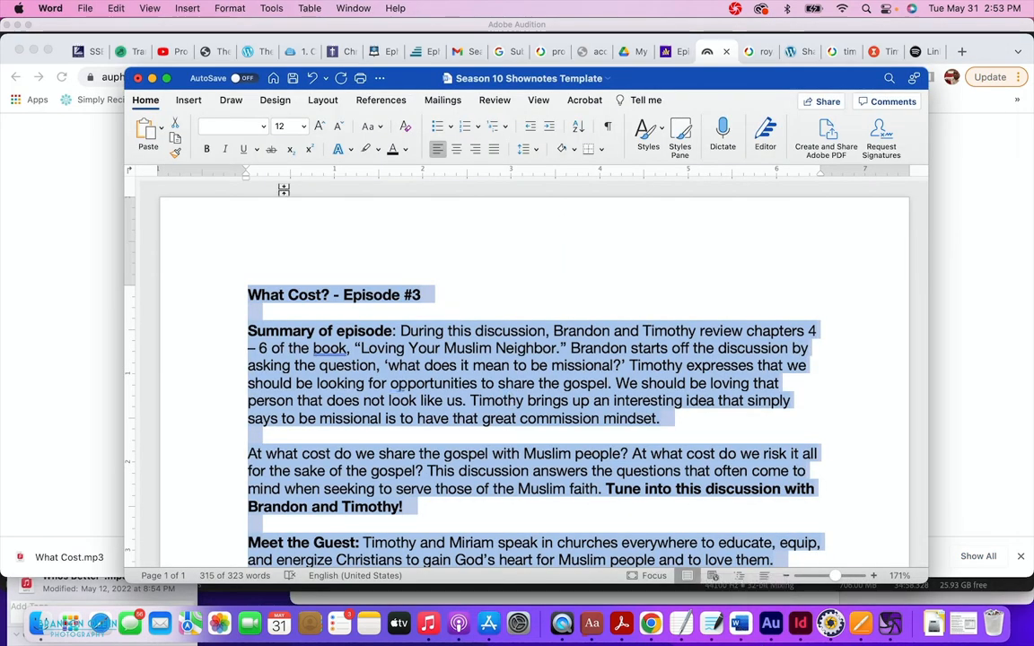
# Change the show notes title from Episode #3 to Episode #4.
pyautogui.click(421, 295)
pyautogui.press('BackSpace')
pyautogui.write('4')
# Select the bullet points with the chapter markers, then return to the Auphonic production form.
pyautogui.scroll(-3, 421, 294)
pyautogui.scroll(-2, 534, 373)
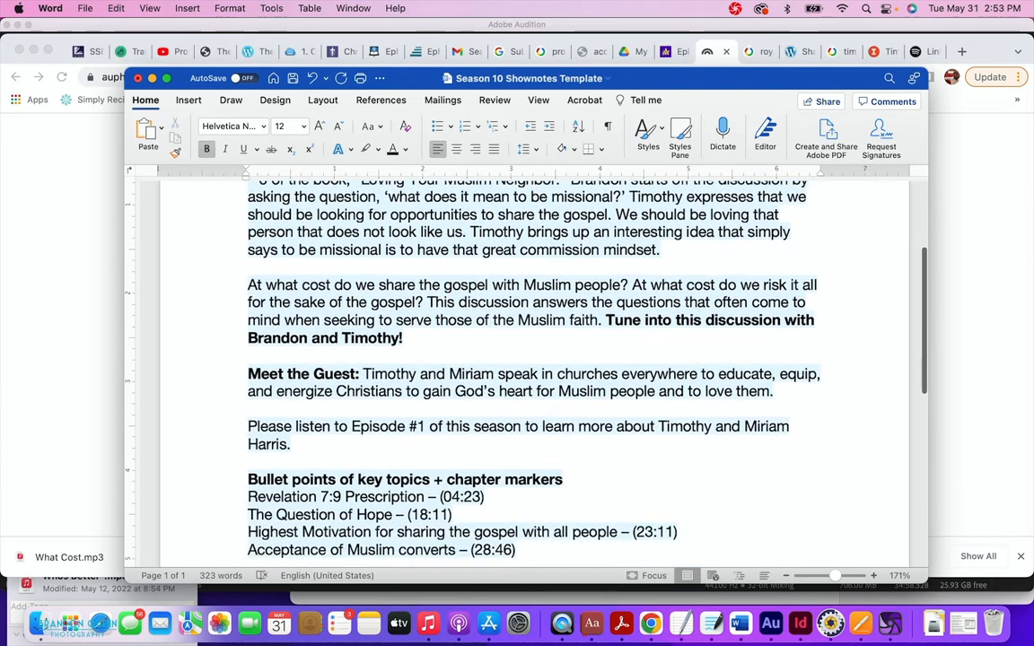
pyautogui.scroll(-10, 534, 372)
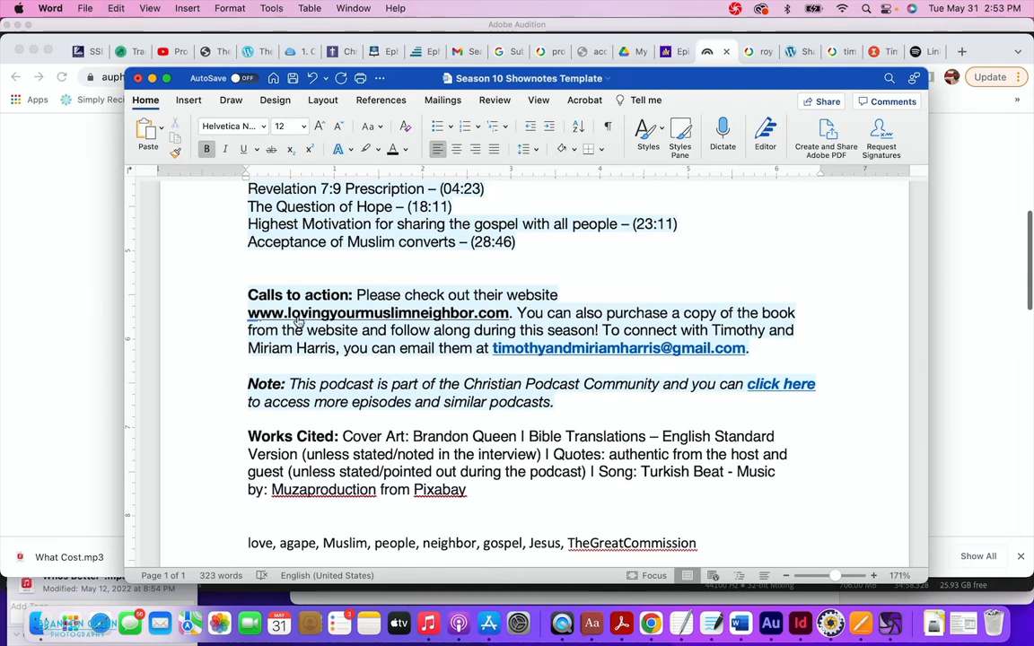
pyautogui.scroll(4, 287, 309)
pyautogui.scroll(2, 296, 318)
pyautogui.scroll(6, 297, 319)
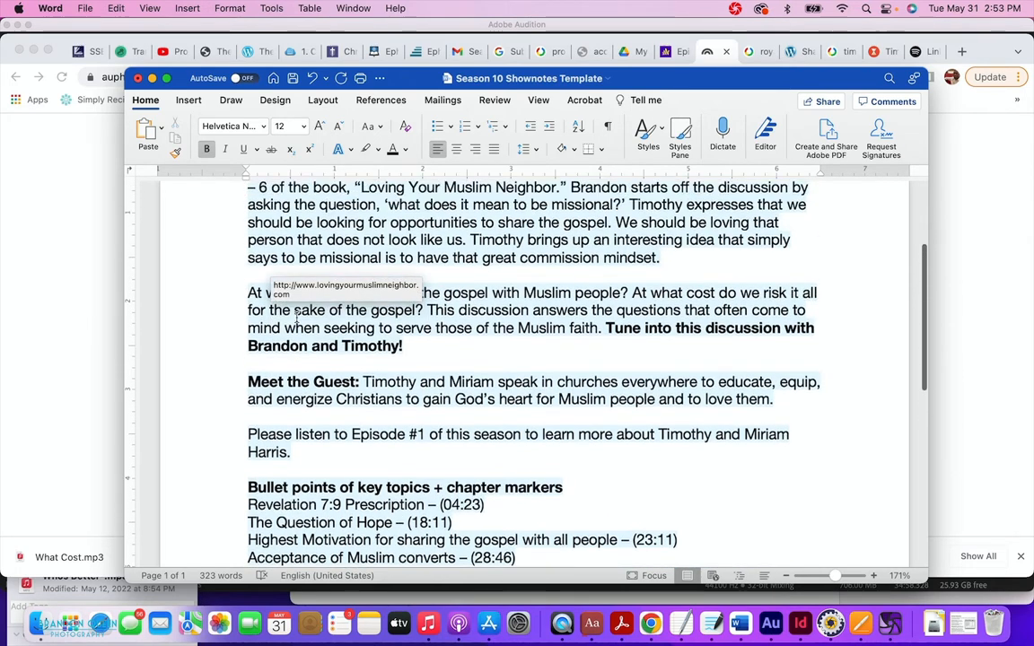
pyautogui.scroll(-7, 293, 316)
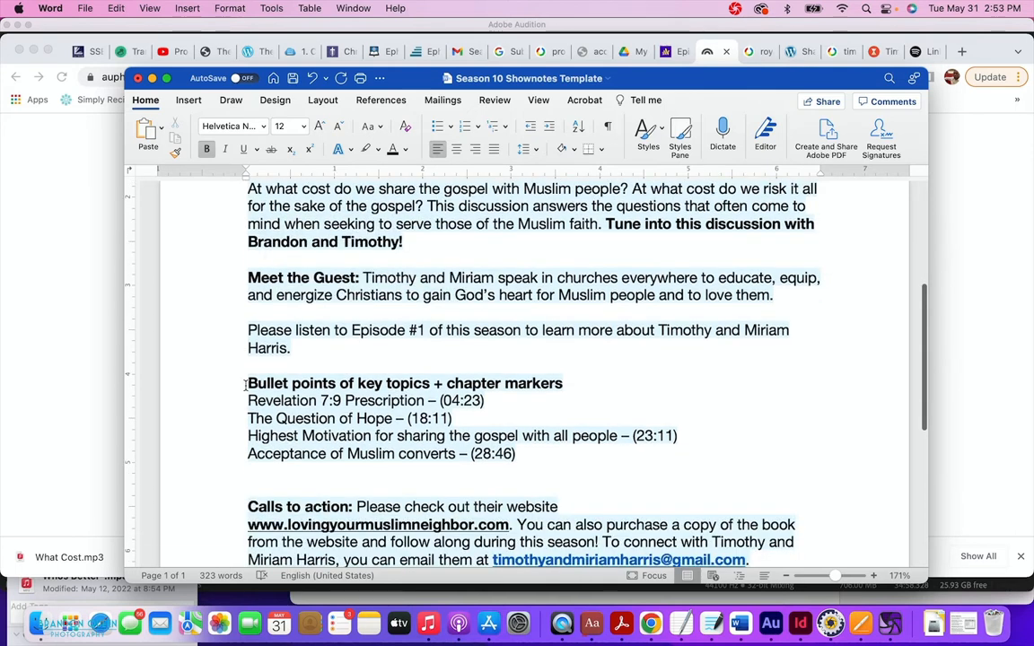
pyautogui.moveTo(245, 385); pyautogui.dragTo(518, 456)
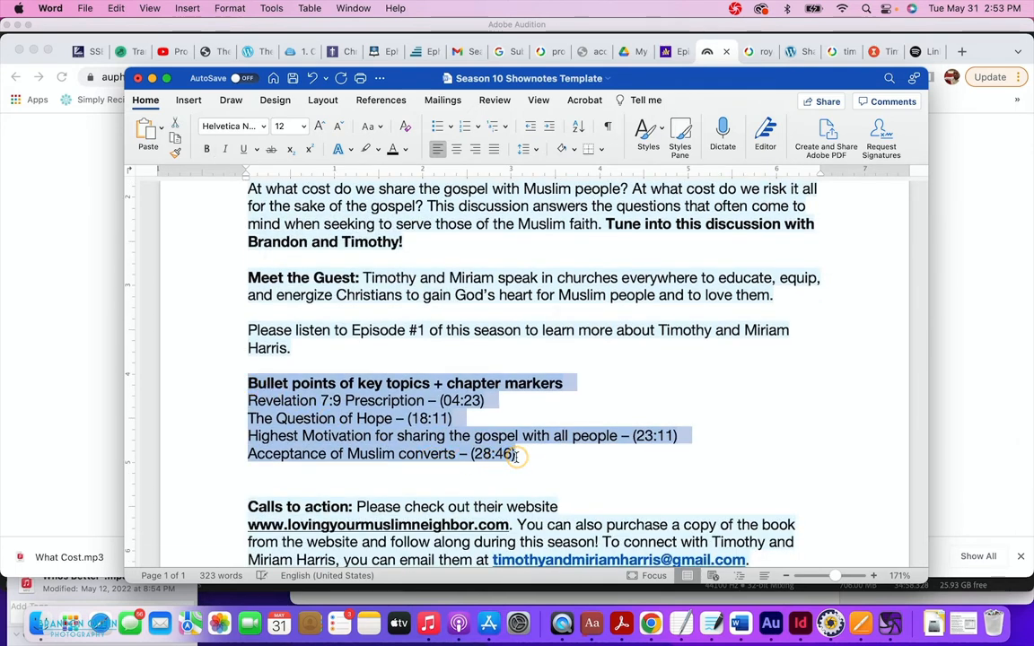
pyautogui.click(62, 333)
pyautogui.click(364, 424)
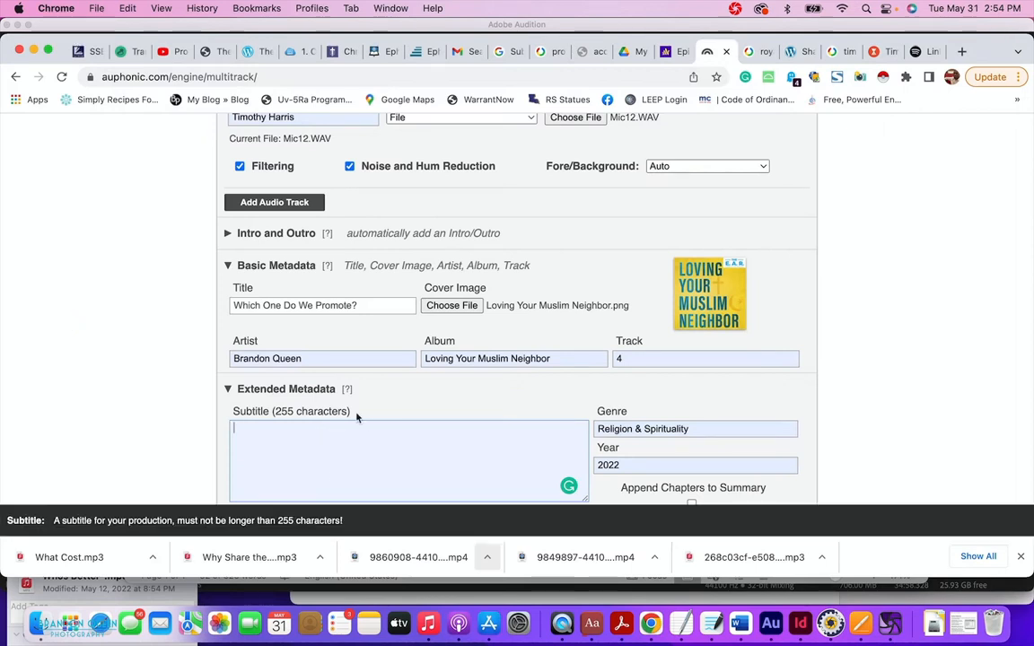
pyautogui.scroll(-5, 340, 429)
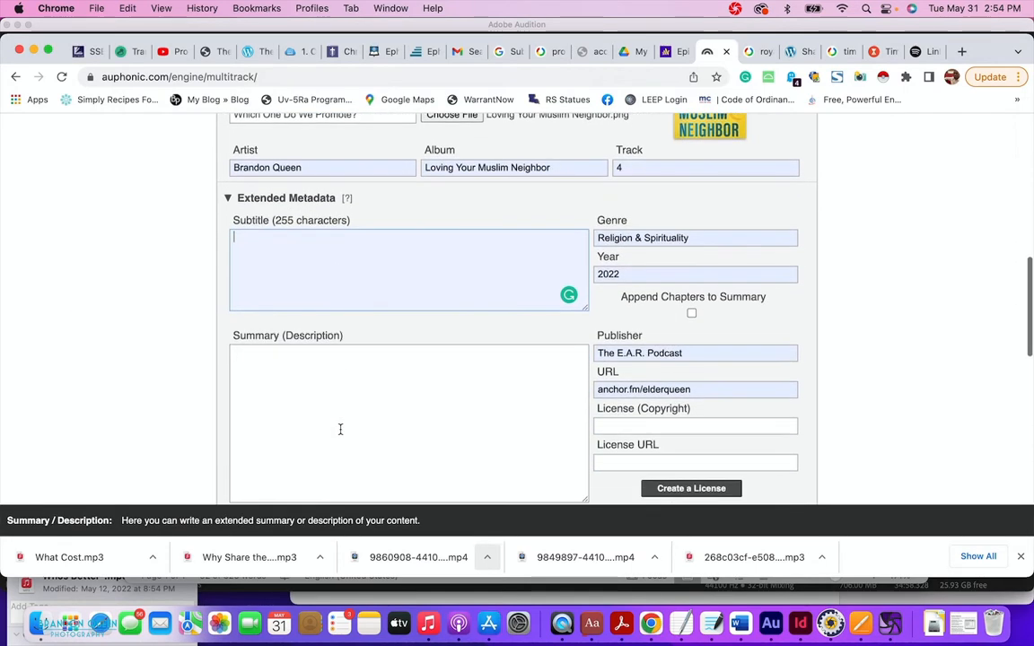
pyautogui.scroll(-3, 336, 420)
pyautogui.scroll(-1, 338, 425)
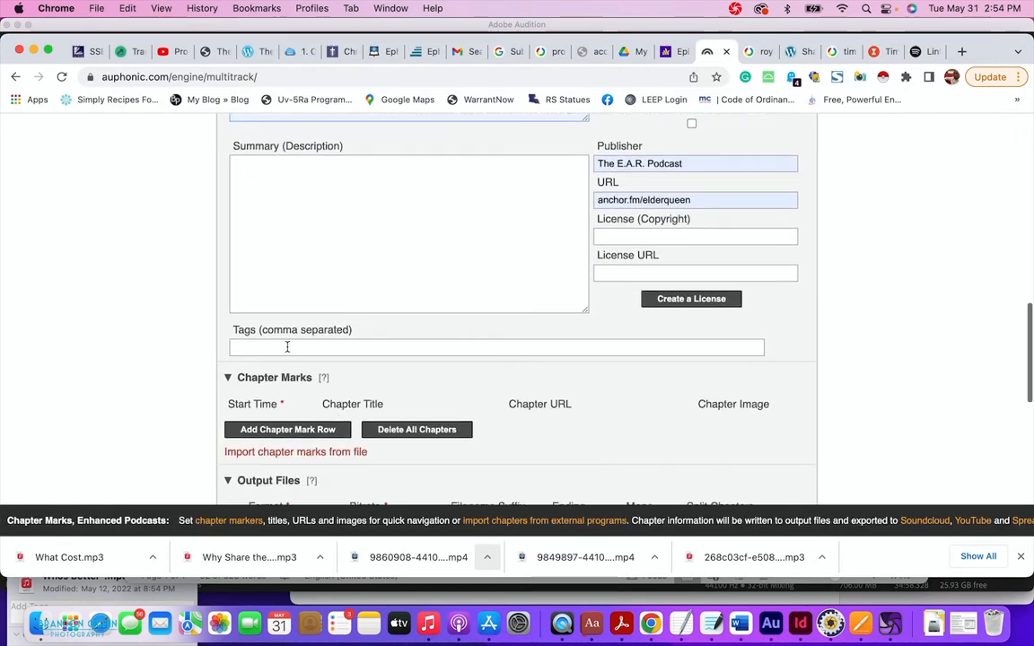
pyautogui.click(288, 354)
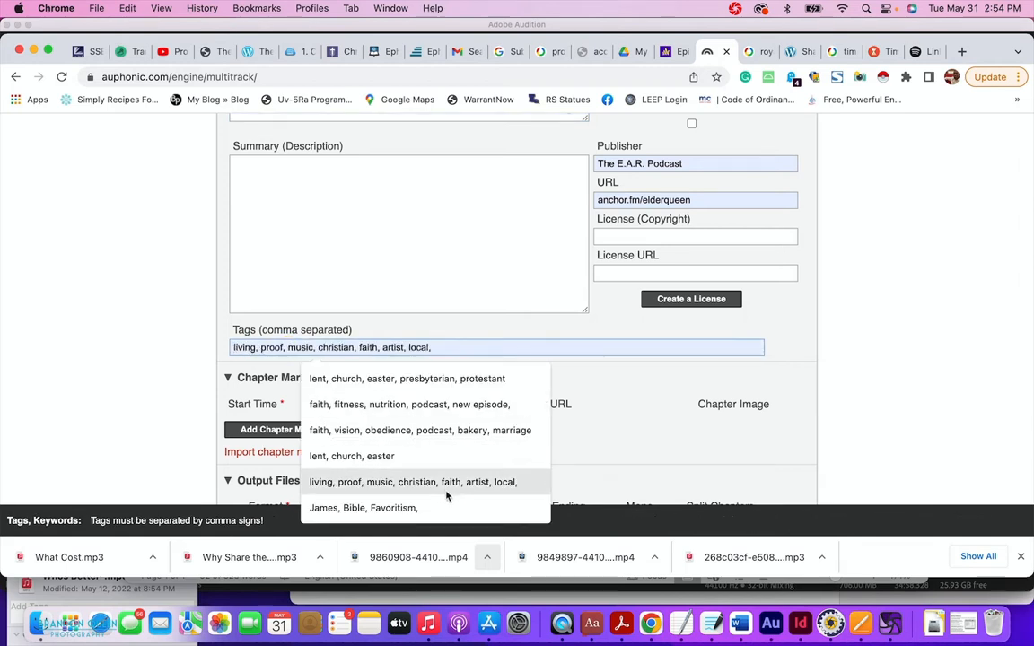
# Copy the show notes keyword line ending in TheGreatCommission, then return to Auphonic.
pyautogui.click(739, 623)
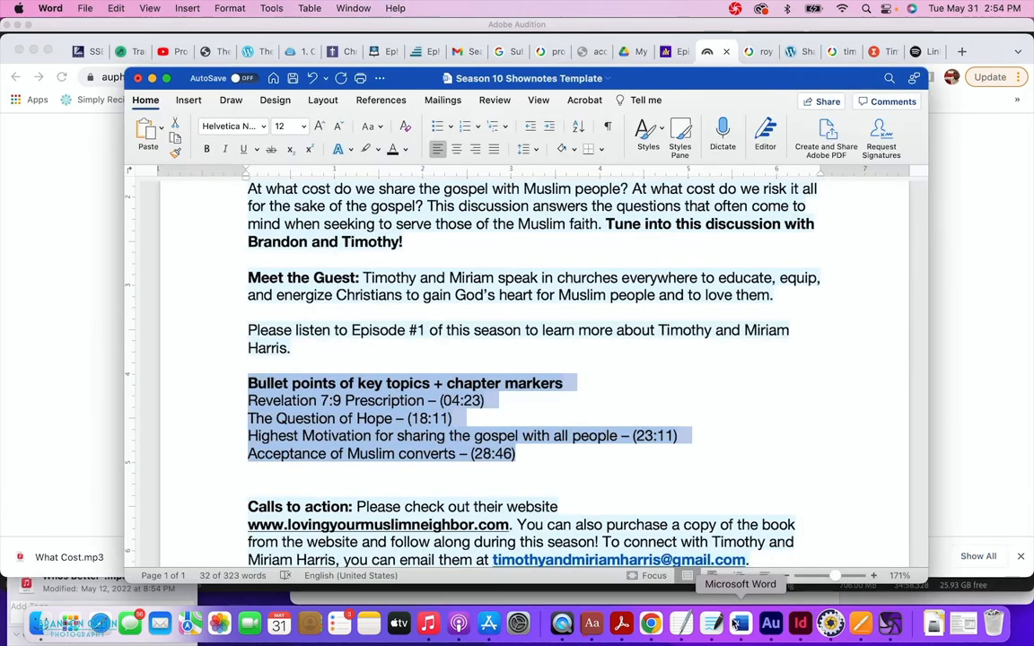
pyautogui.scroll(-10, 502, 367)
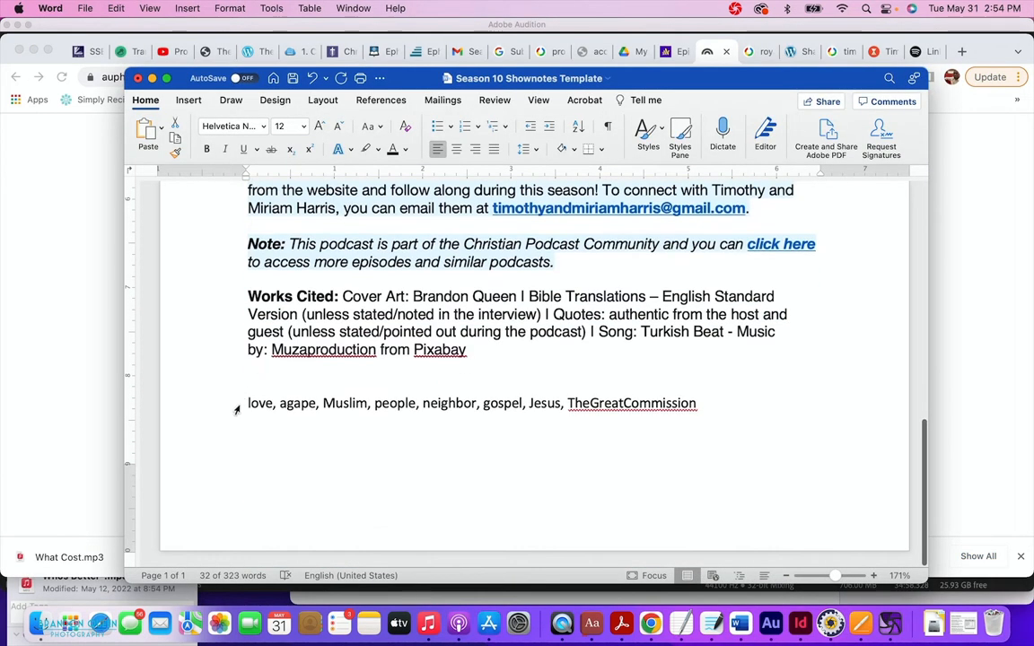
pyautogui.click(247, 403)
pyautogui.moveTo(247, 403); pyautogui.dragTo(711, 469)
pyautogui.press('cmd+c')
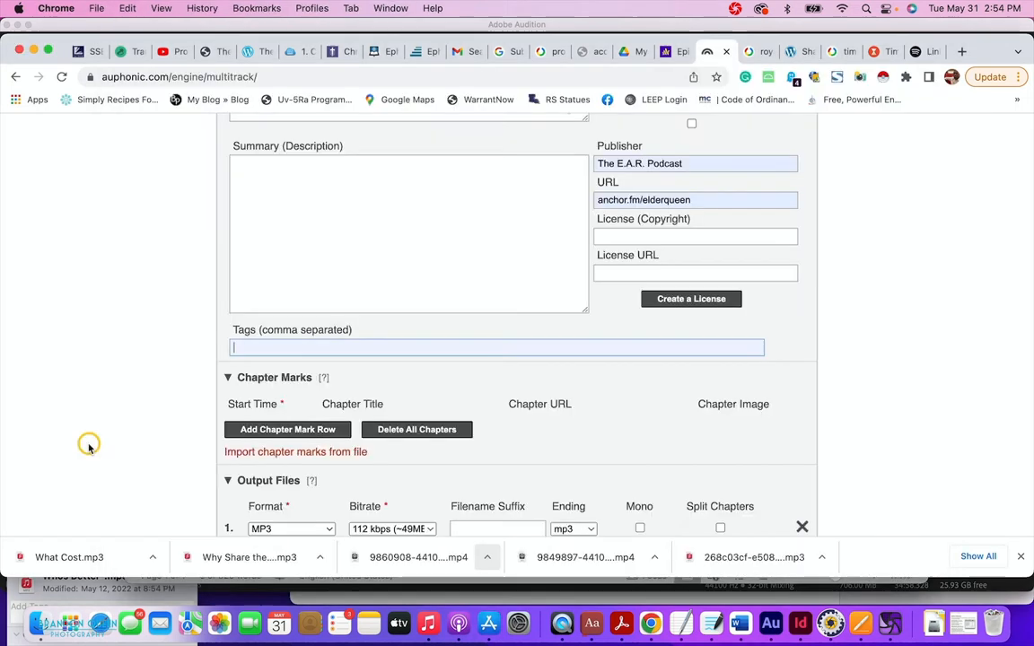
pyautogui.click(88, 444)
# Paste the copied keywords into Auphonic's Tags field.
pyautogui.press('cmd+v')
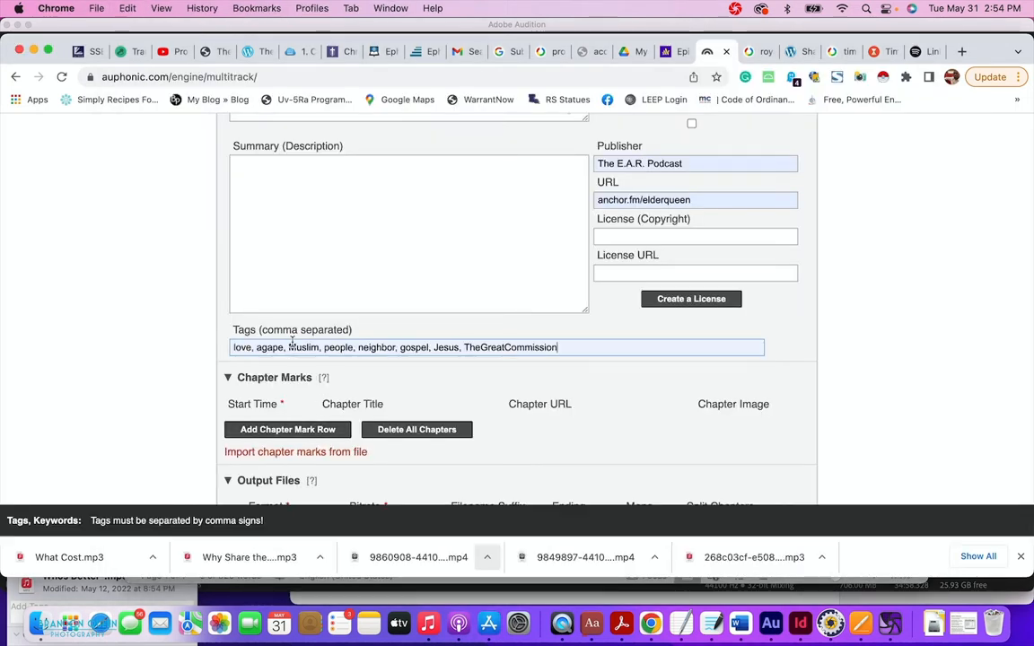
pyautogui.scroll(-2, 485, 388)
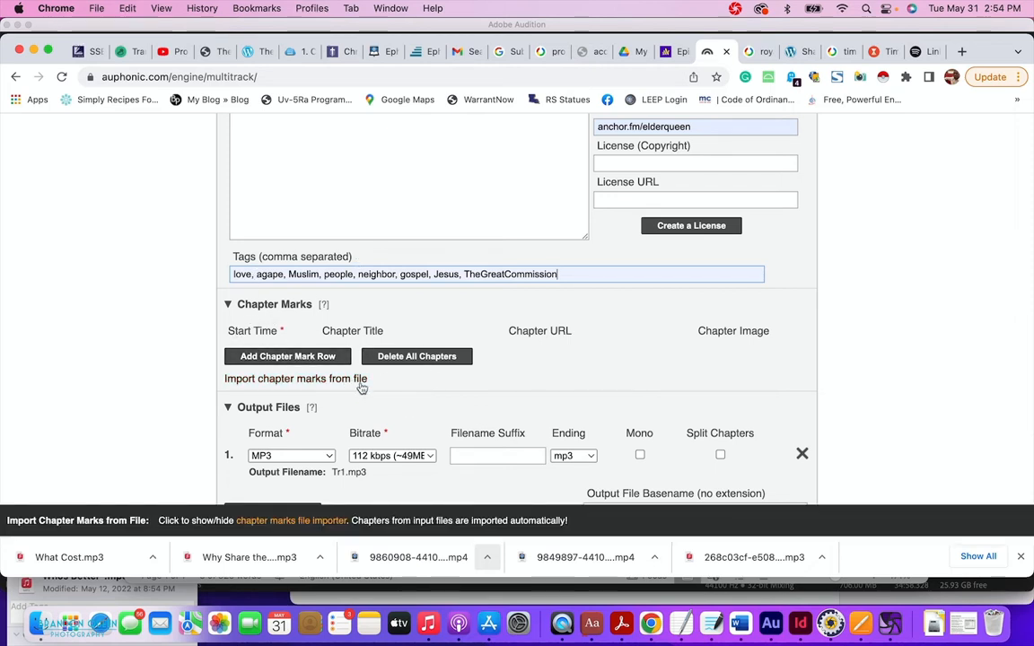
pyautogui.click(740, 623)
pyautogui.scroll(8, 491, 422)
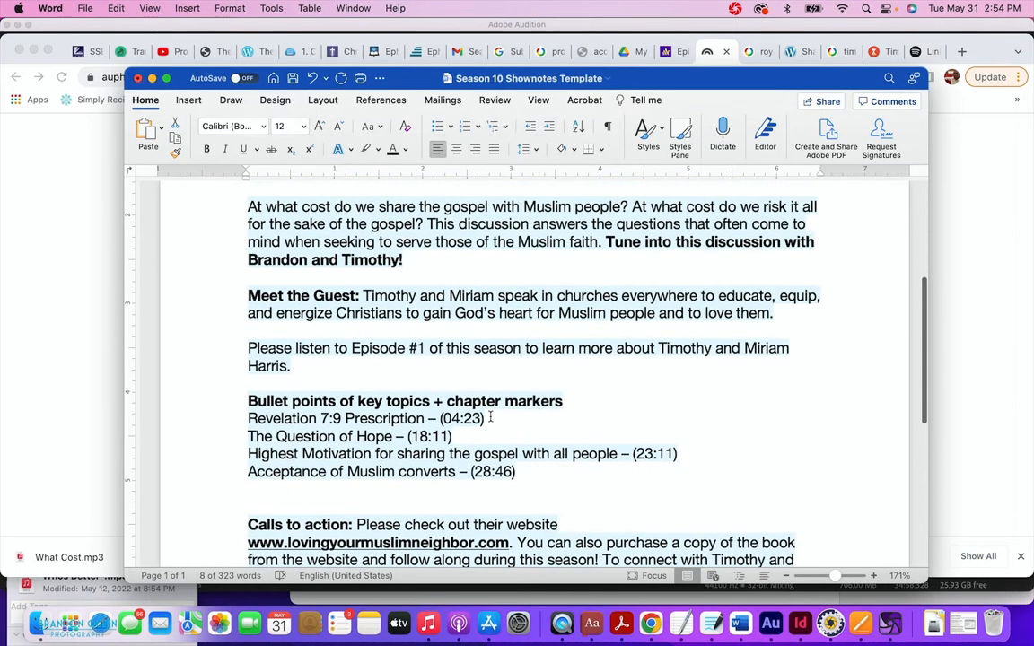
pyautogui.click(83, 363)
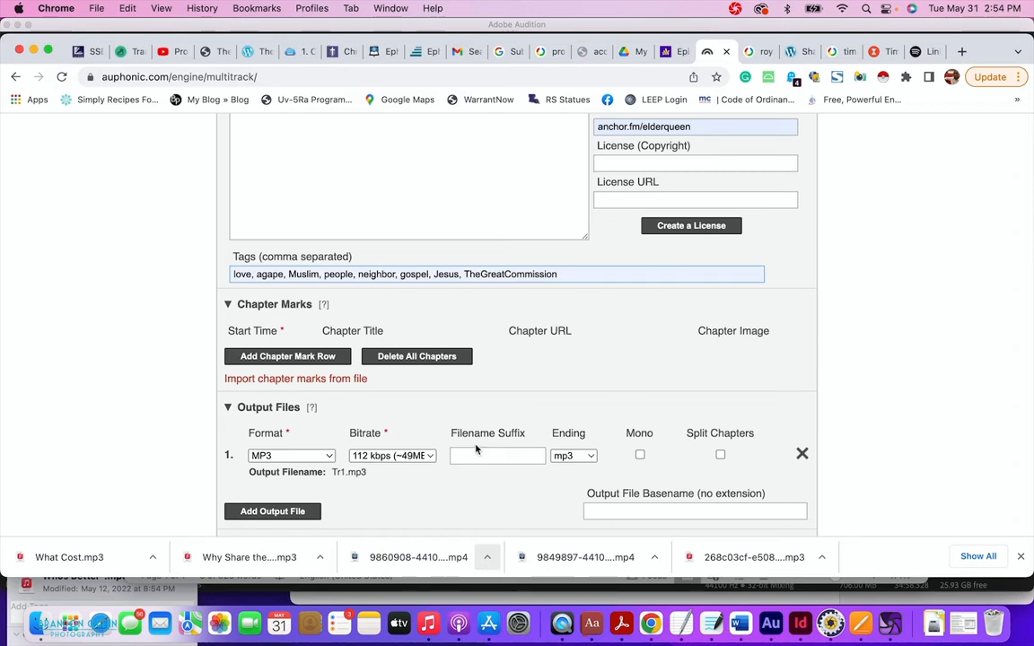
# Set the output file basename to 'Which One Do We Promote' instead of Tr1.
pyautogui.moveTo(466, 451)
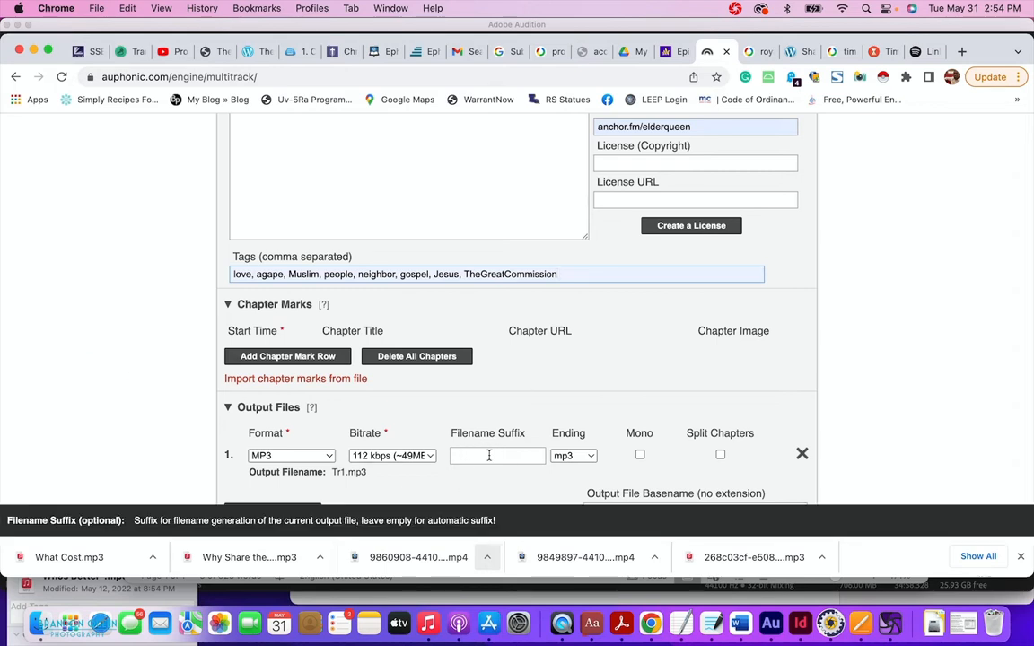
pyautogui.scroll(-1, 486, 470)
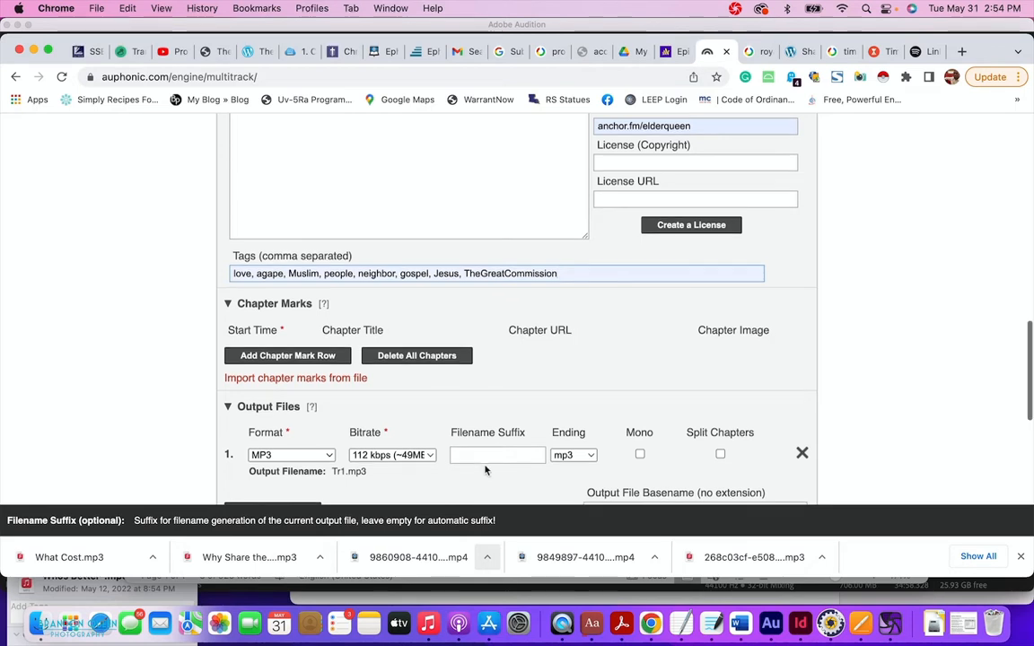
pyautogui.scroll(-3, 486, 470)
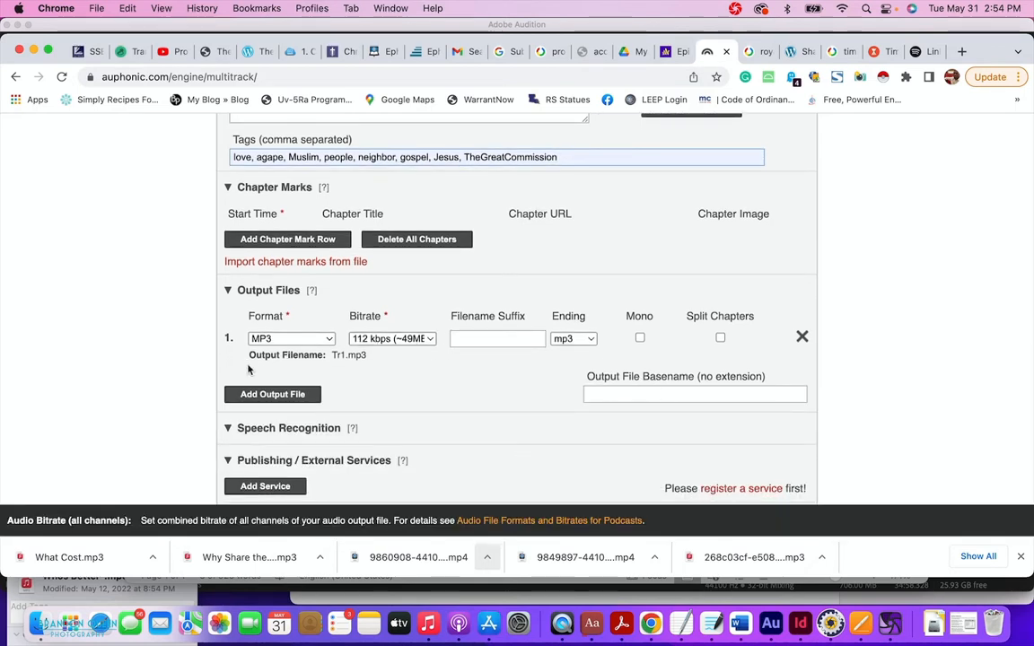
pyautogui.moveTo(250, 355); pyautogui.dragTo(356, 375)
pyautogui.click(630, 396)
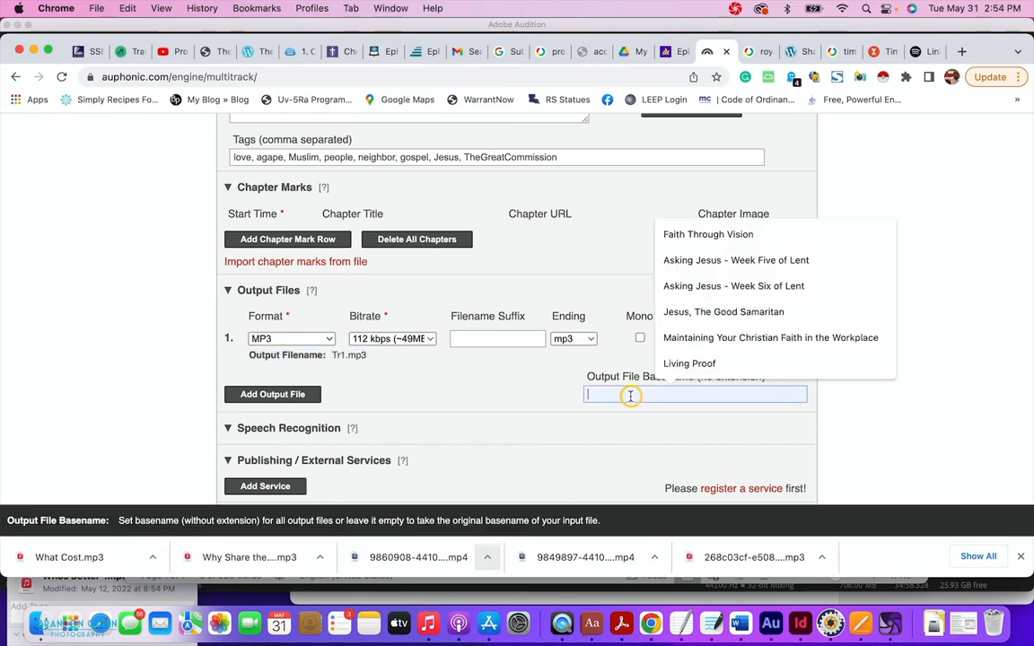
pyautogui.write('Whi')
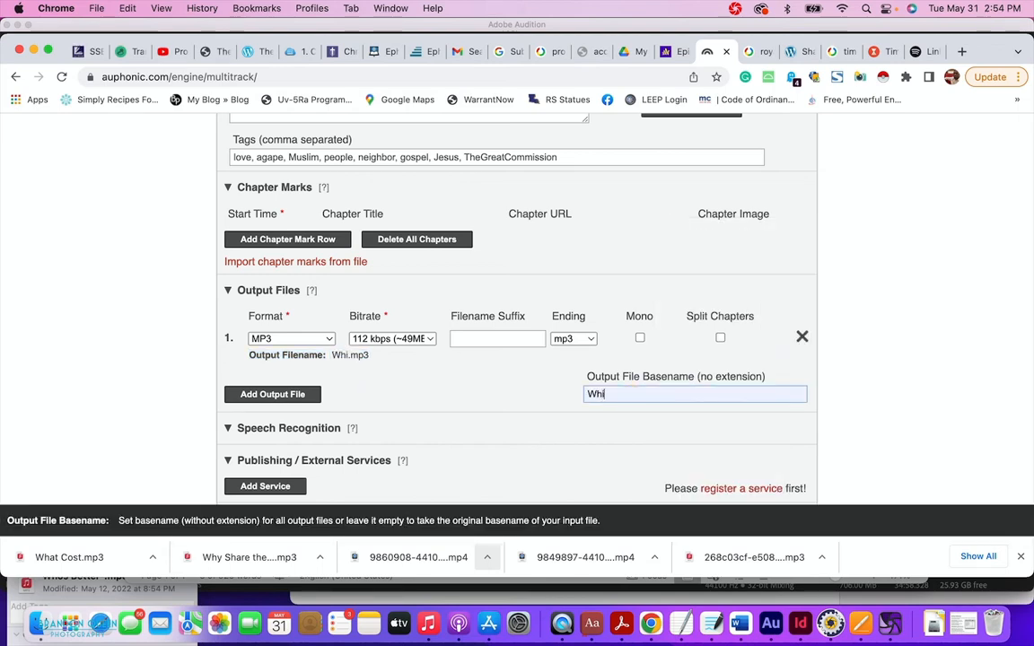
pyautogui.write('ch One Do We Promote')
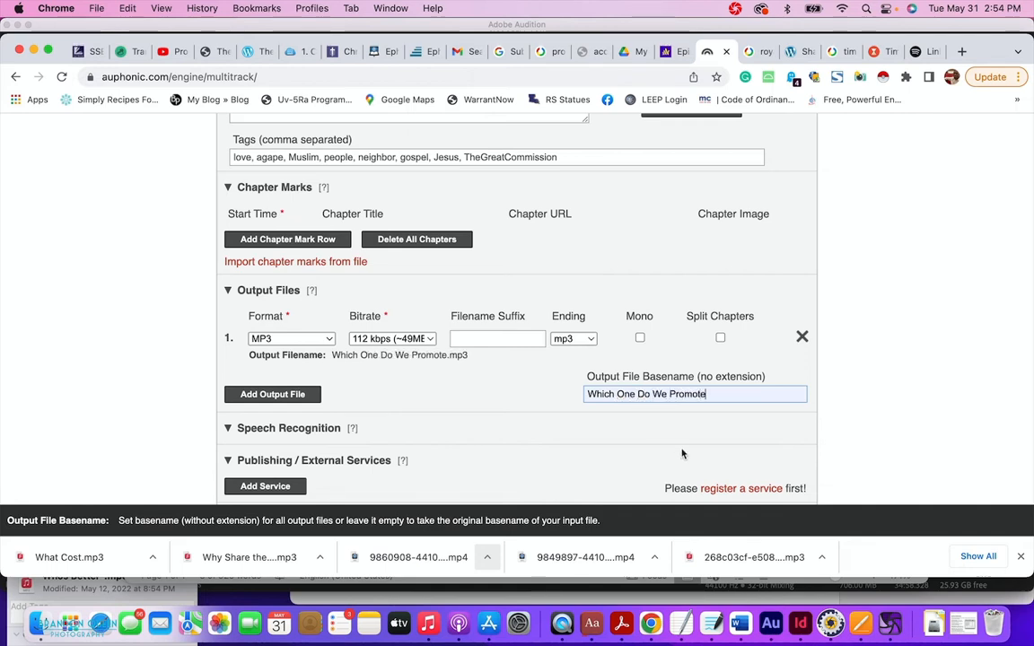
pyautogui.scroll(-1, 507, 418)
pyautogui.scroll(-5, 508, 417)
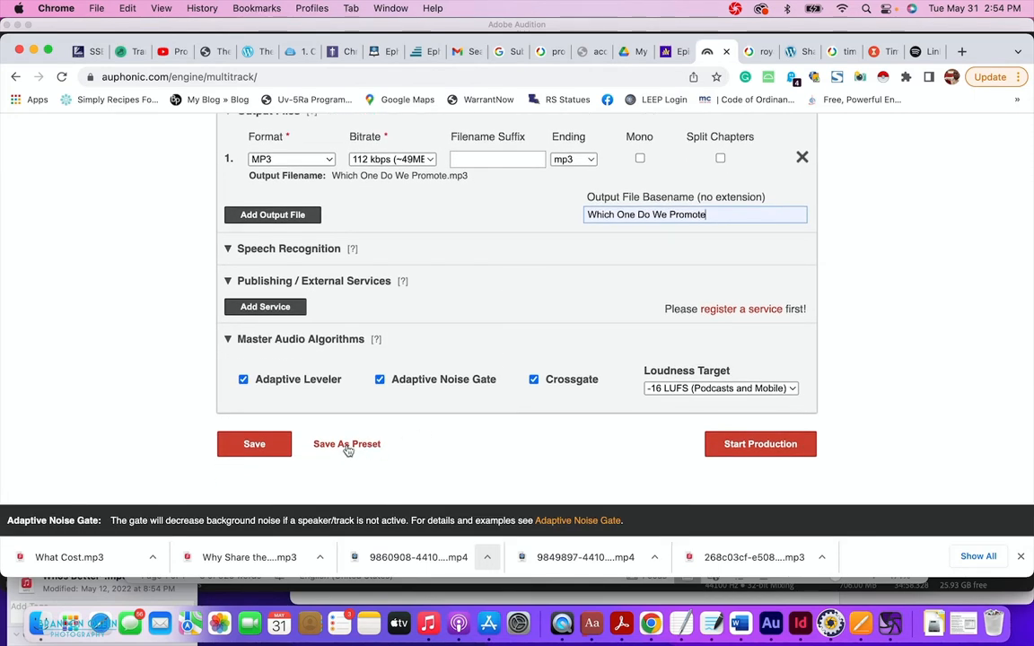
# Save the current settings as a new preset named 'Basic Podcast Edits'.
pyautogui.click(349, 445)
pyautogui.scroll(-3, 332, 454)
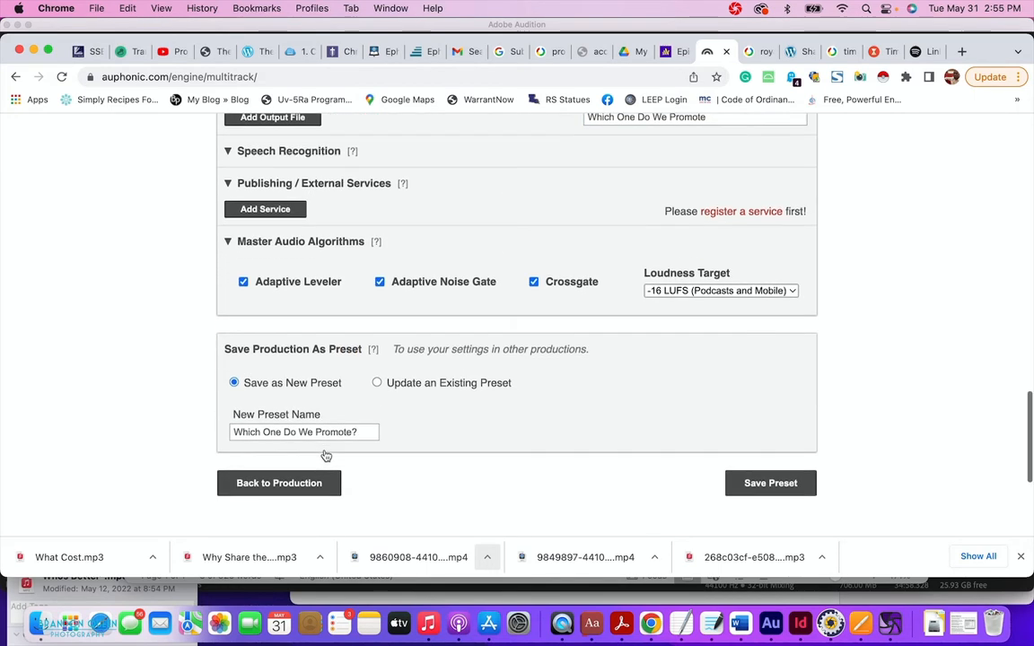
pyautogui.moveTo(366, 436); pyautogui.dragTo(288, 416)
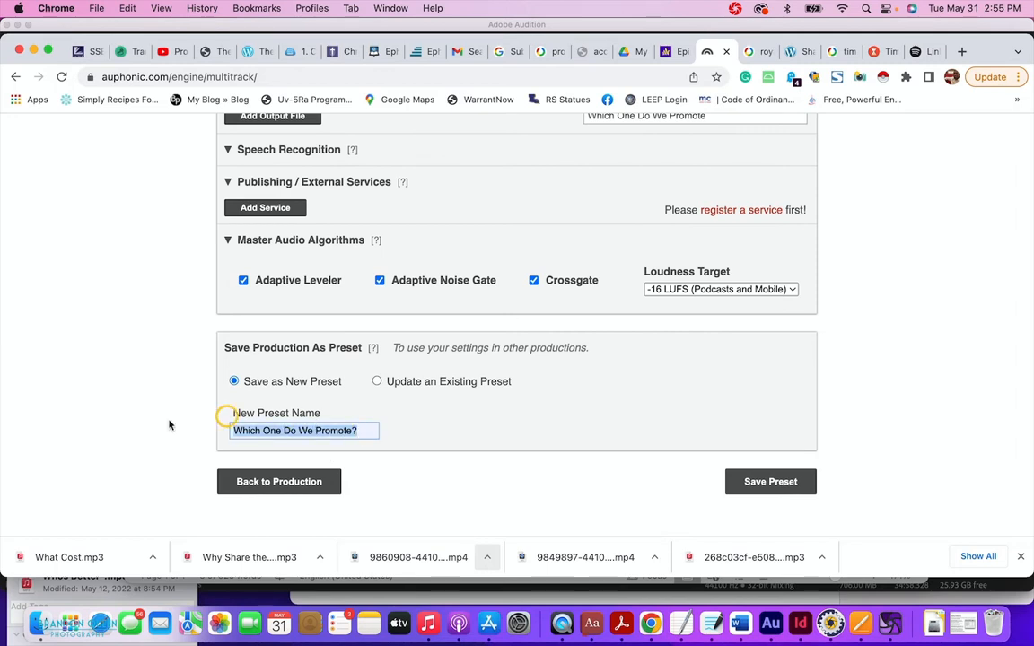
pyautogui.write('Ba')
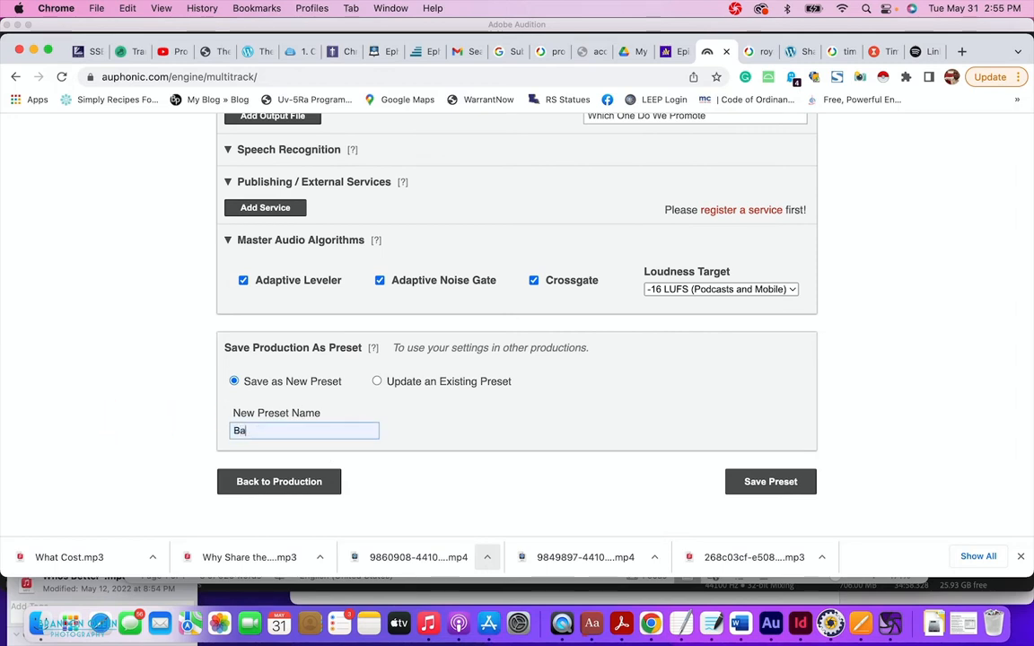
pyautogui.write('sic Podcast Edits')
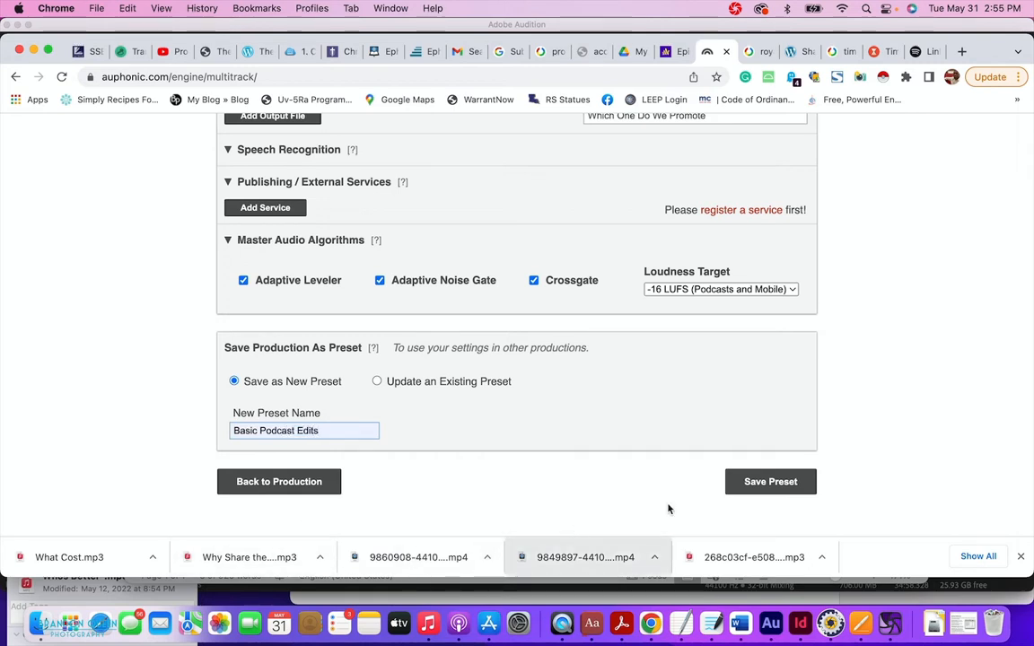
pyautogui.click(762, 482)
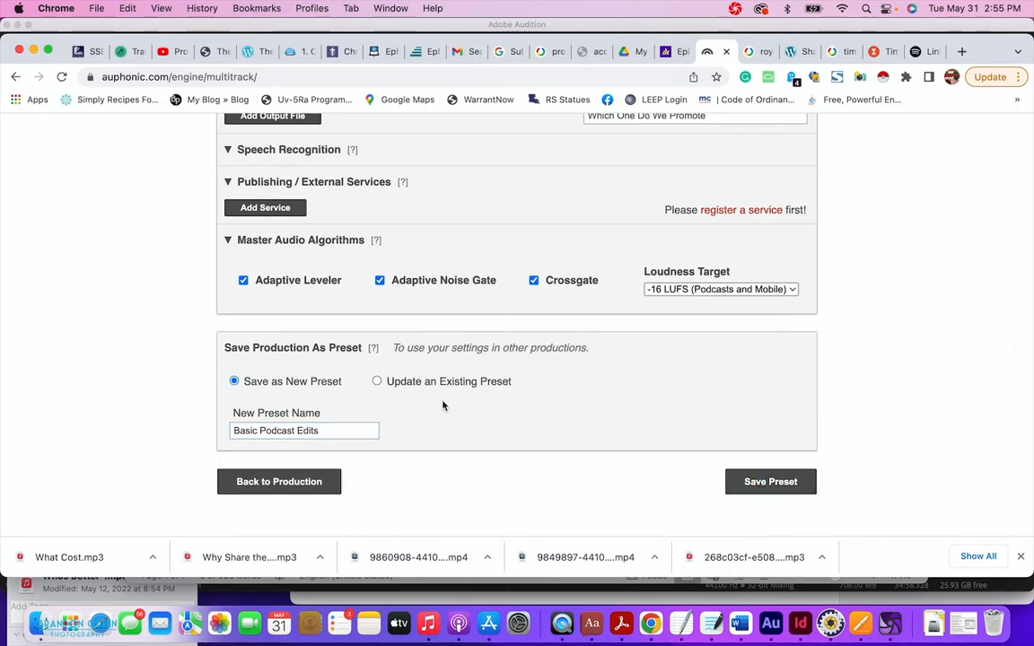
pyautogui.click(759, 486)
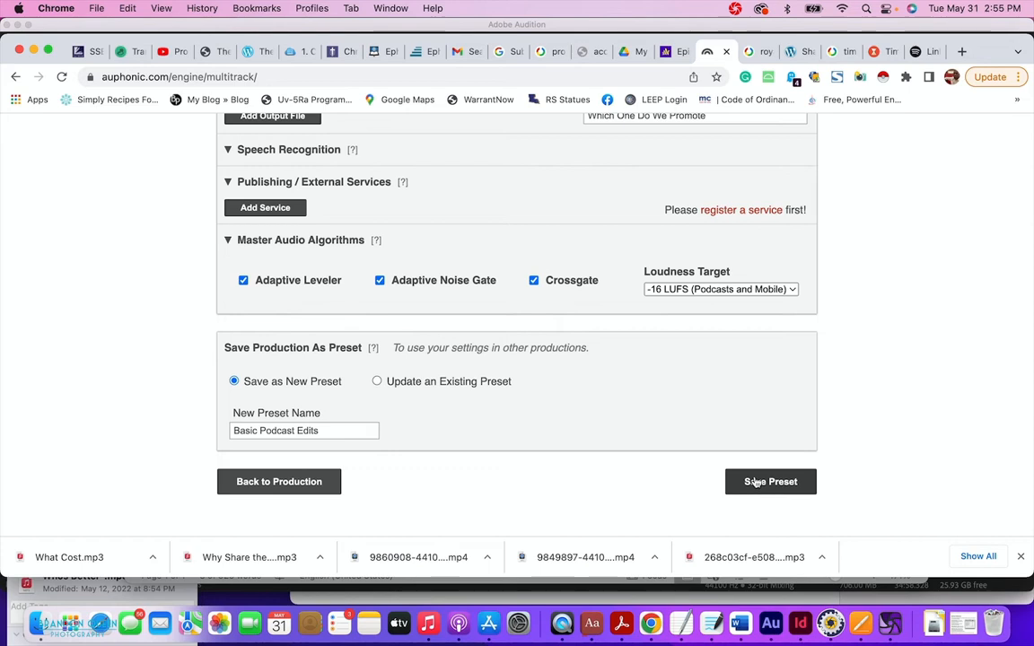
# Go back to the production settings and start the production.
pyautogui.scroll(5, 756, 483)
pyautogui.scroll(-10, 756, 482)
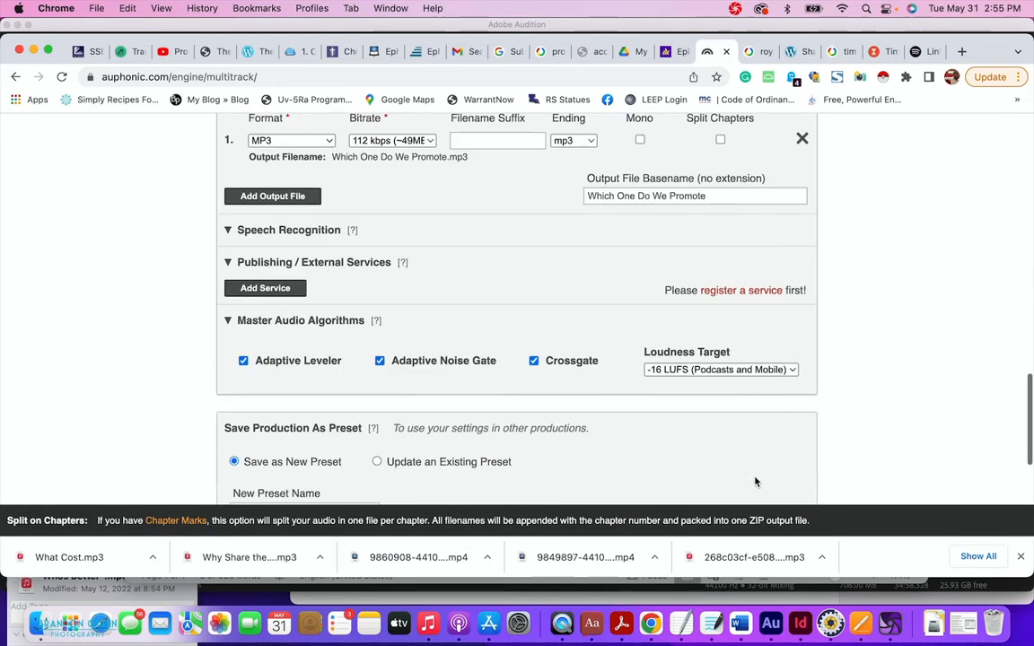
pyautogui.click(271, 312)
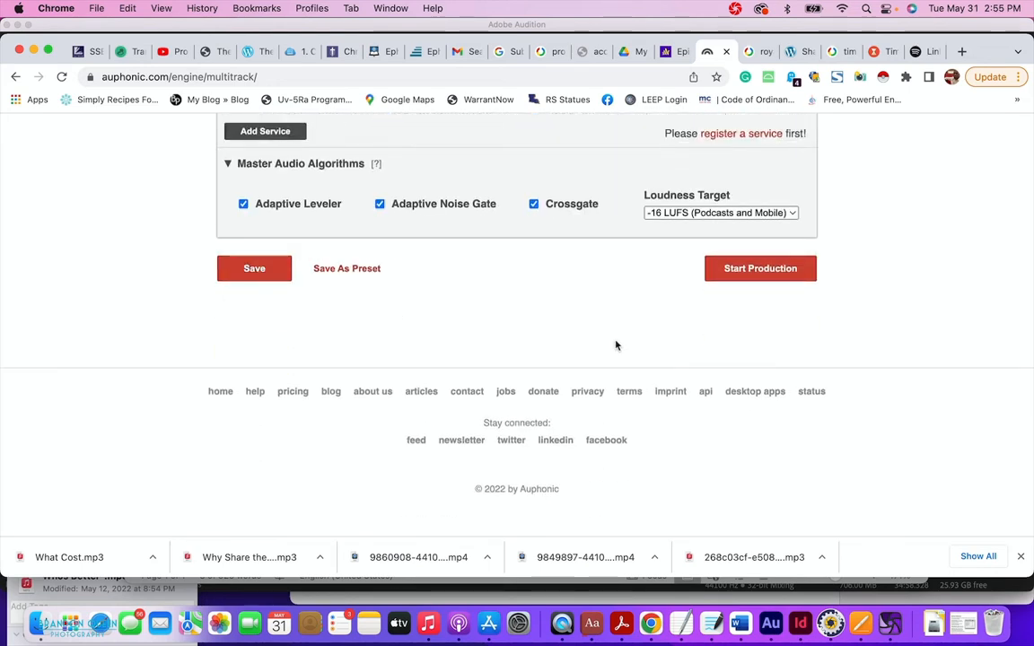
pyautogui.click(778, 269)
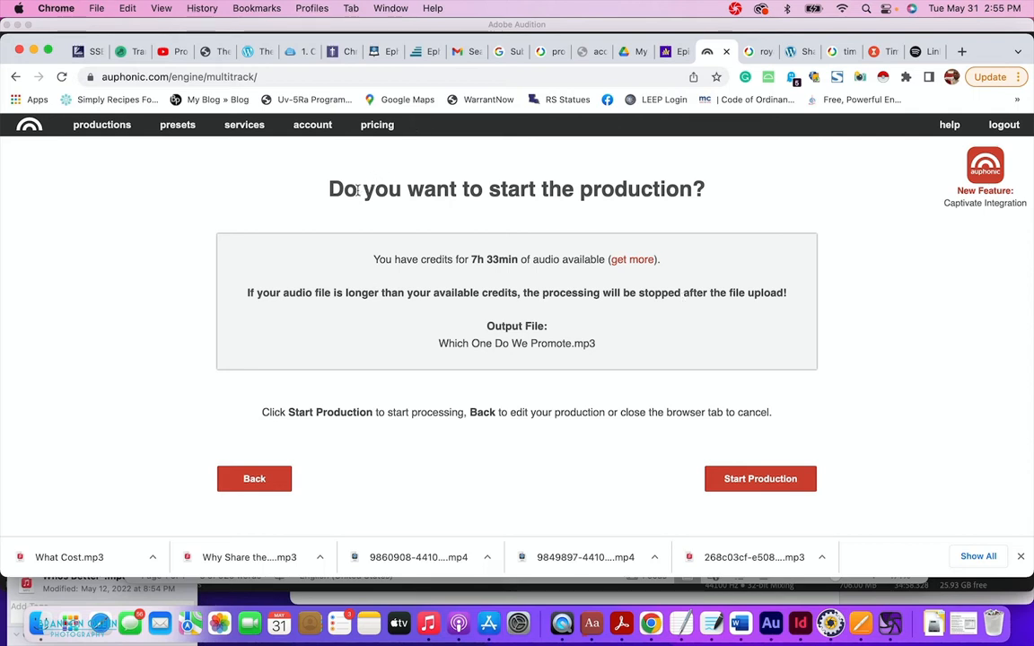
# Check the remaining credits and confirm the production to begin uploading the audio.
pyautogui.moveTo(375, 259); pyautogui.dragTo(519, 269)
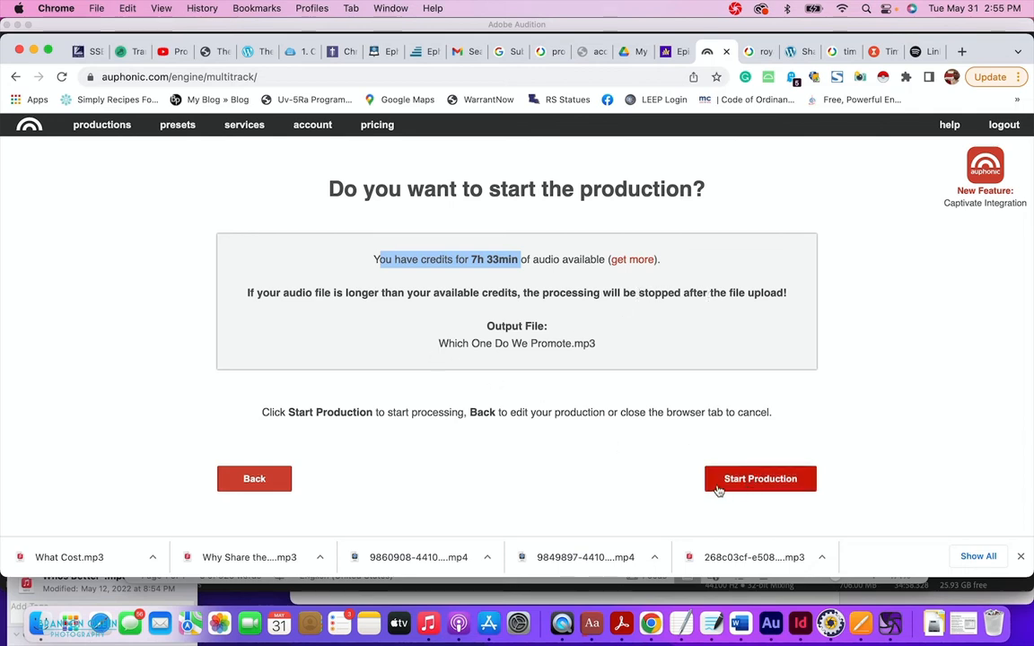
pyautogui.click(767, 490)
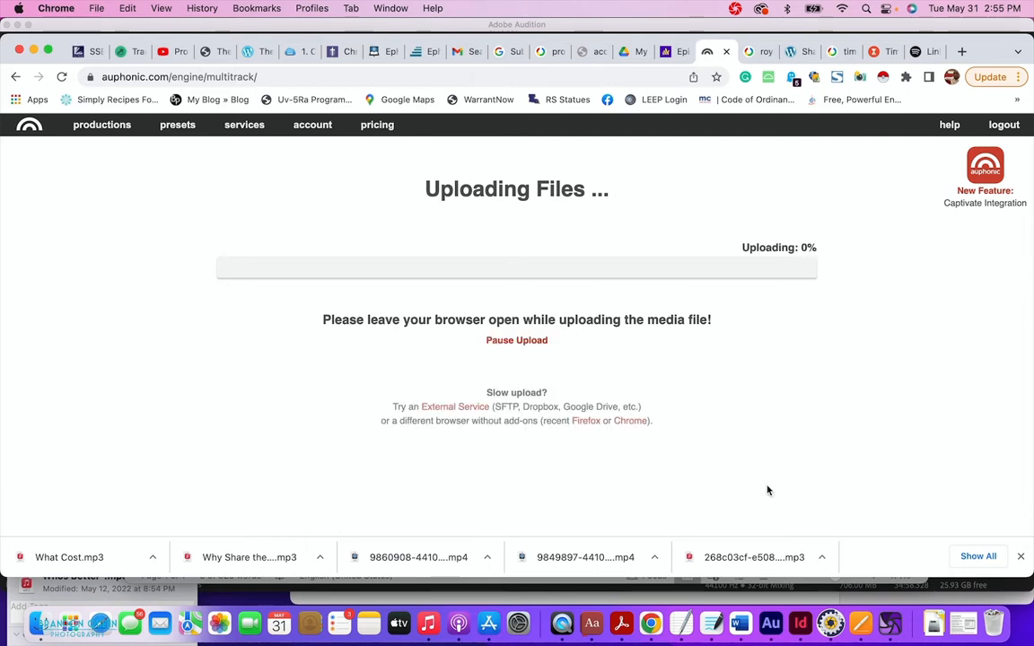
# Check the Auphonic upload progress, then bring up Anchor's Episodes list.
pyautogui.click(672, 52)
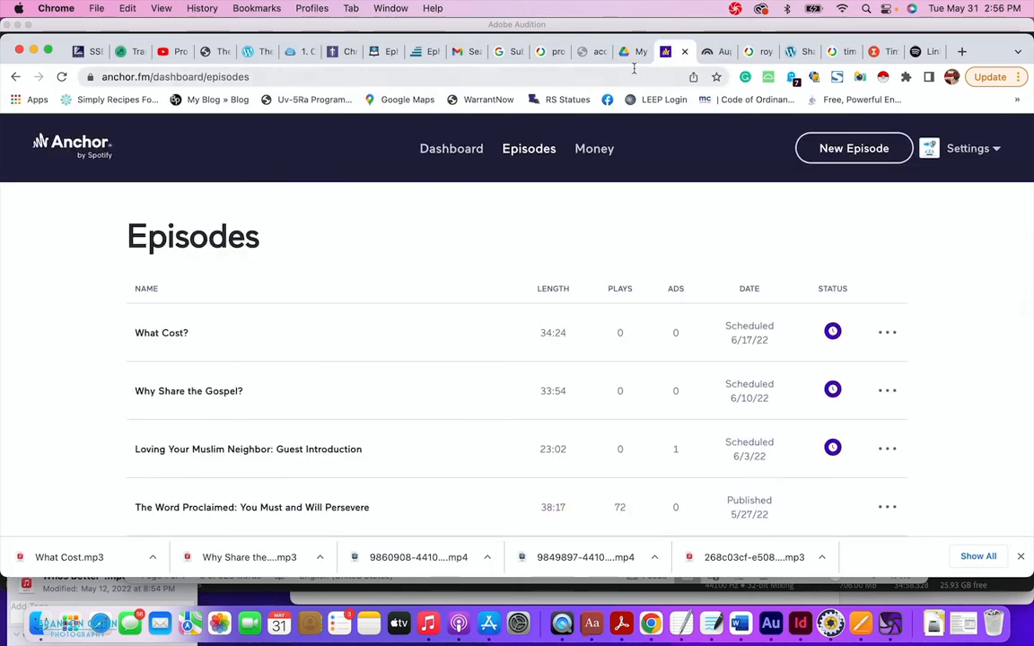
pyautogui.click(756, 51)
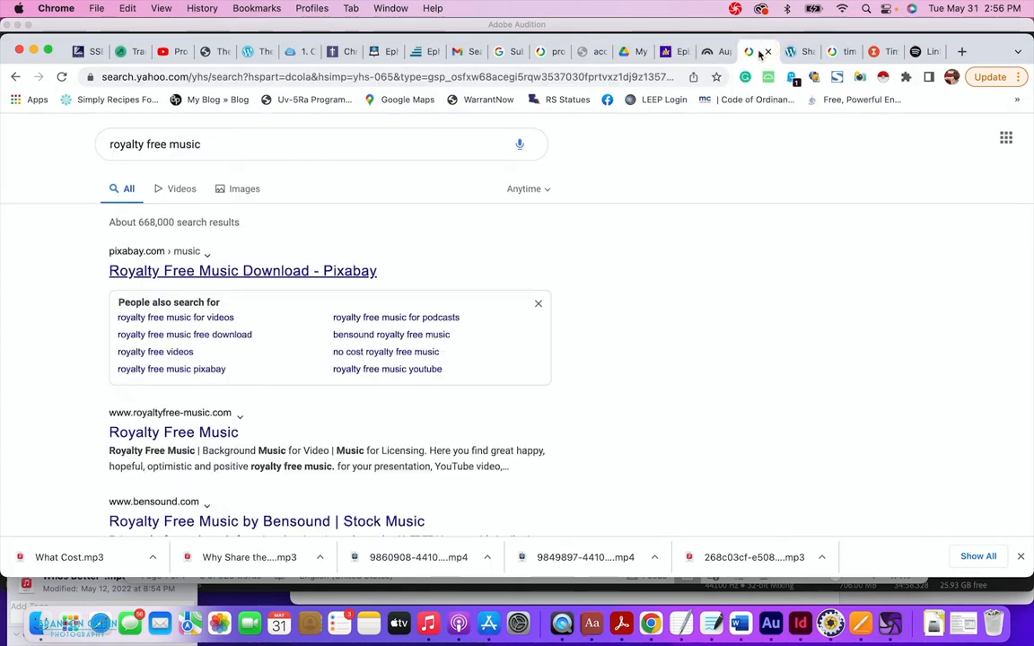
pyautogui.click(712, 53)
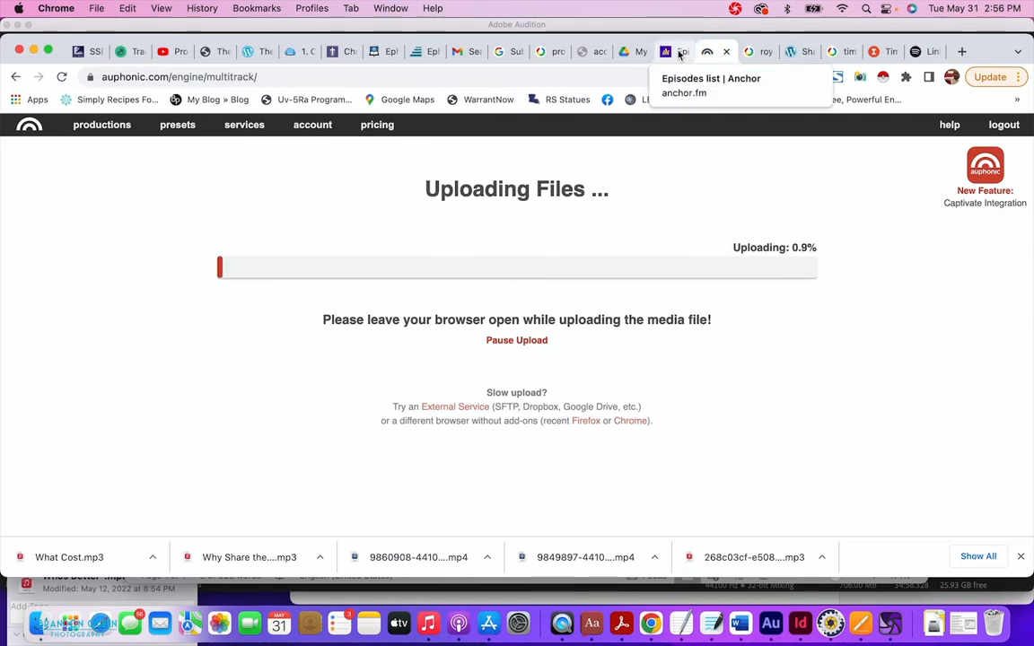
pyautogui.click(680, 54)
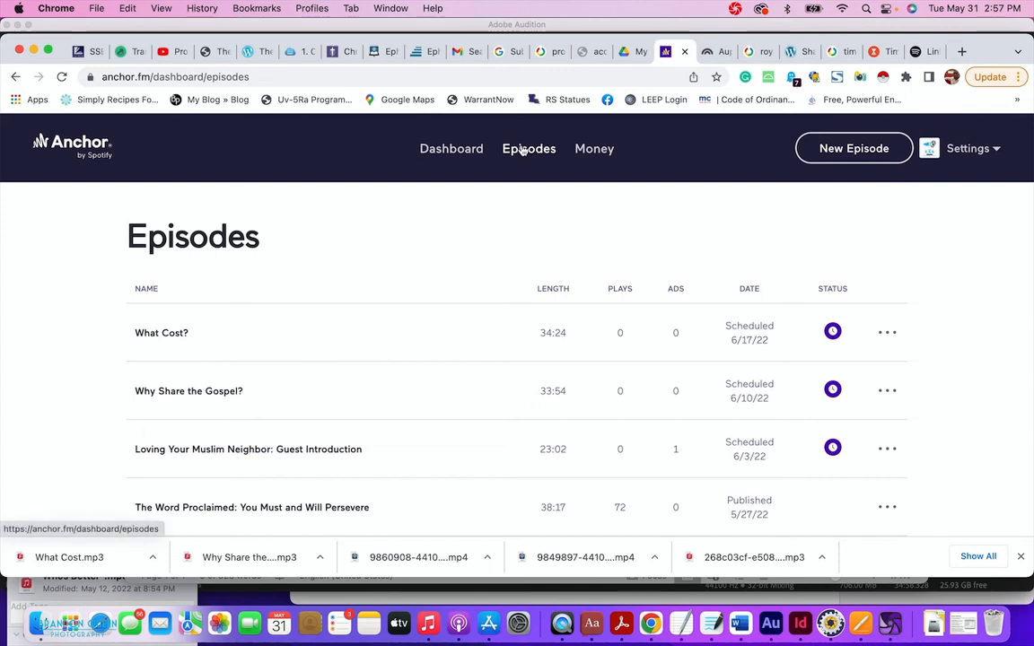
# Open Anchor's podcast Dashboard, then bring Adobe Audition to the front.
pyautogui.click(453, 154)
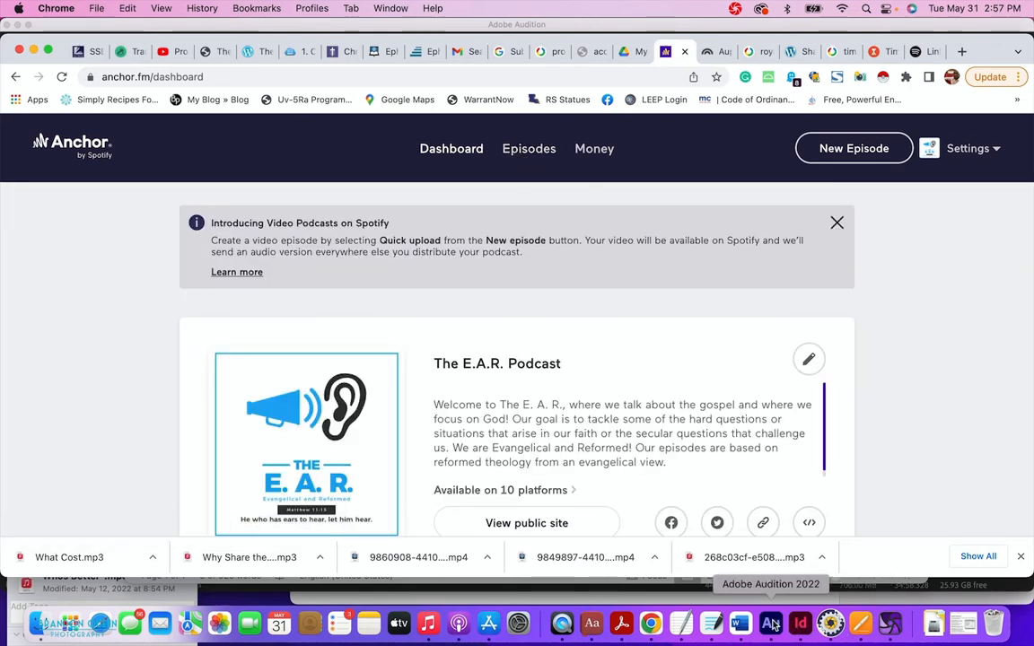
pyautogui.click(891, 623)
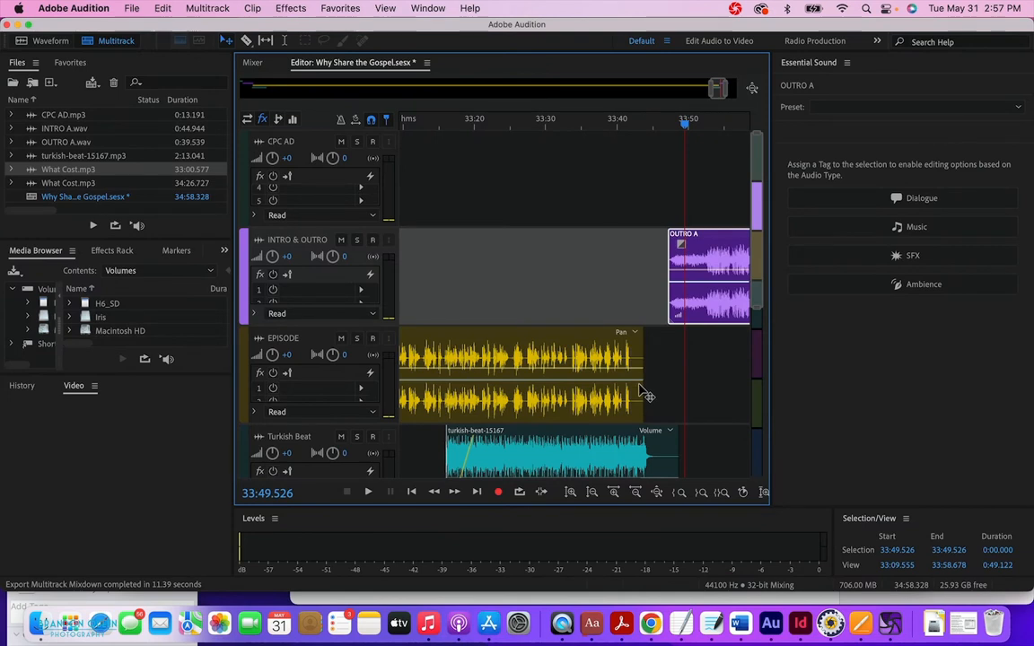
# Scroll to about 21:29 and play a short stretch of the EPISODE track.
pyautogui.hscroll(-15, 646, 392)
pyautogui.hscroll(-8, 641, 392)
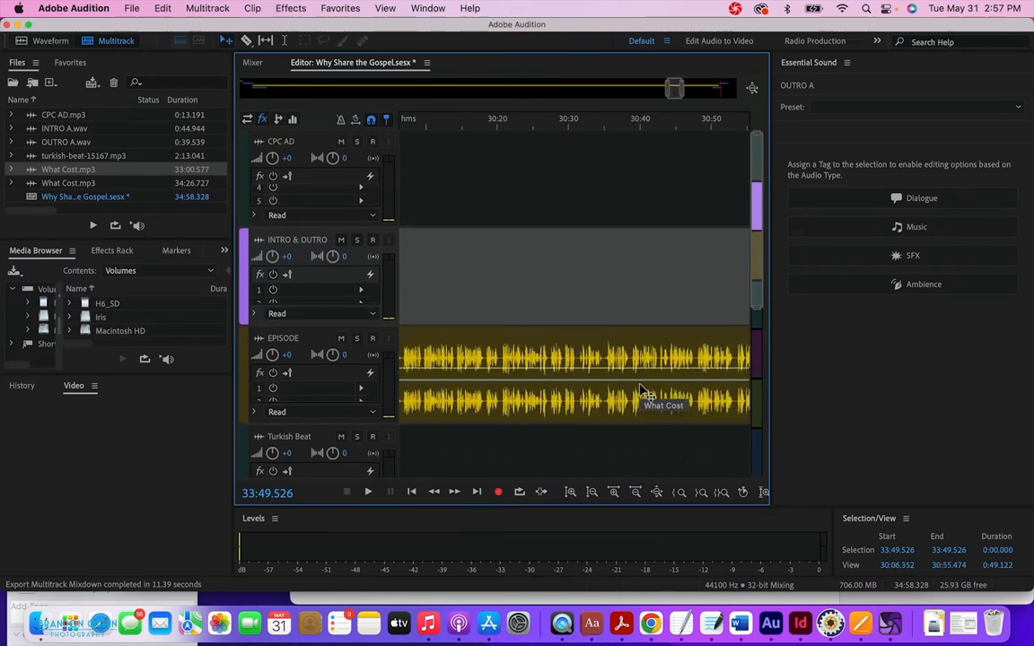
pyautogui.hscroll(-20, 641, 393)
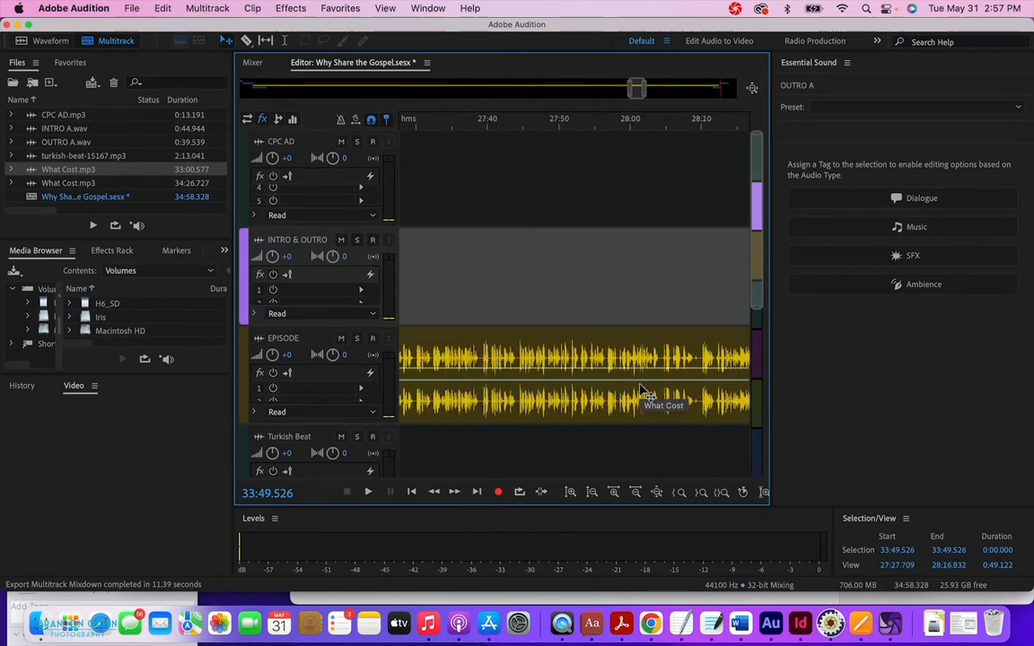
pyautogui.hscroll(-13, 696, 395)
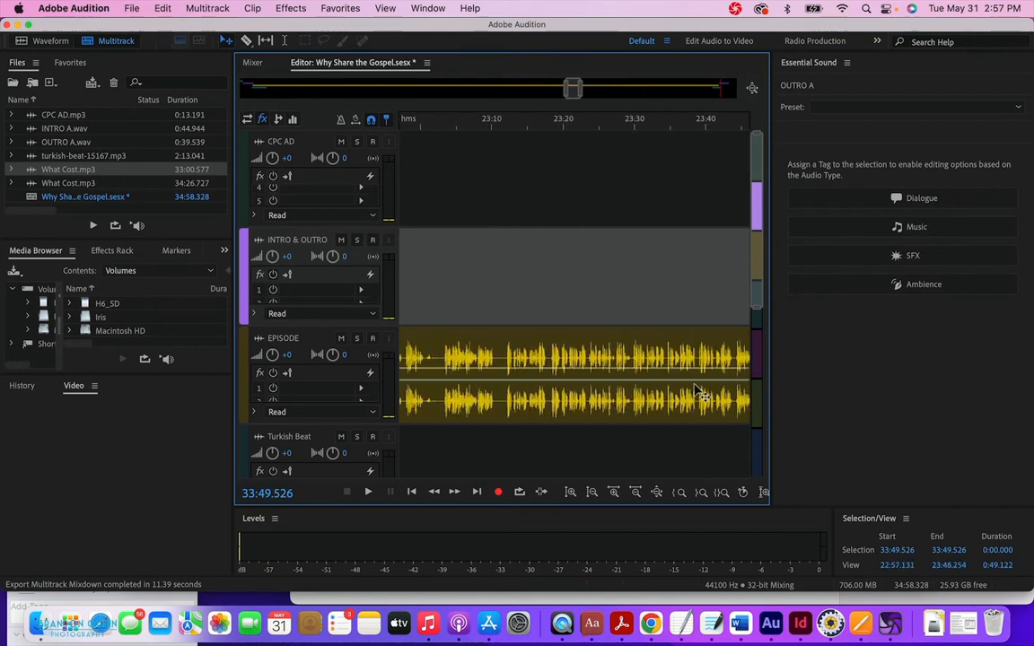
pyautogui.hscroll(-1, 696, 395)
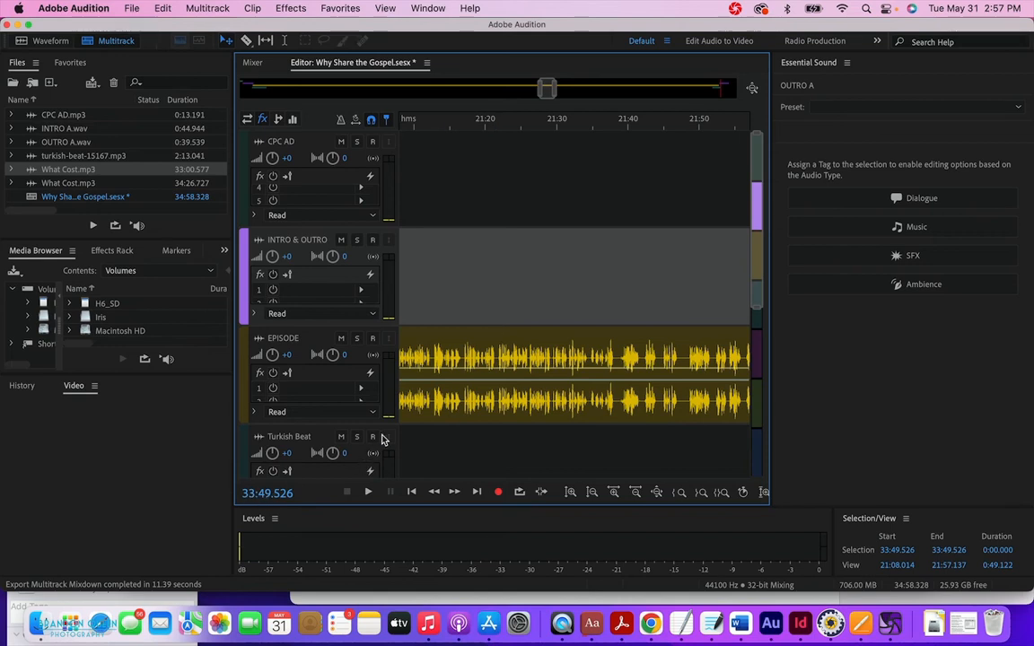
pyautogui.click(554, 123)
pyautogui.press('space')
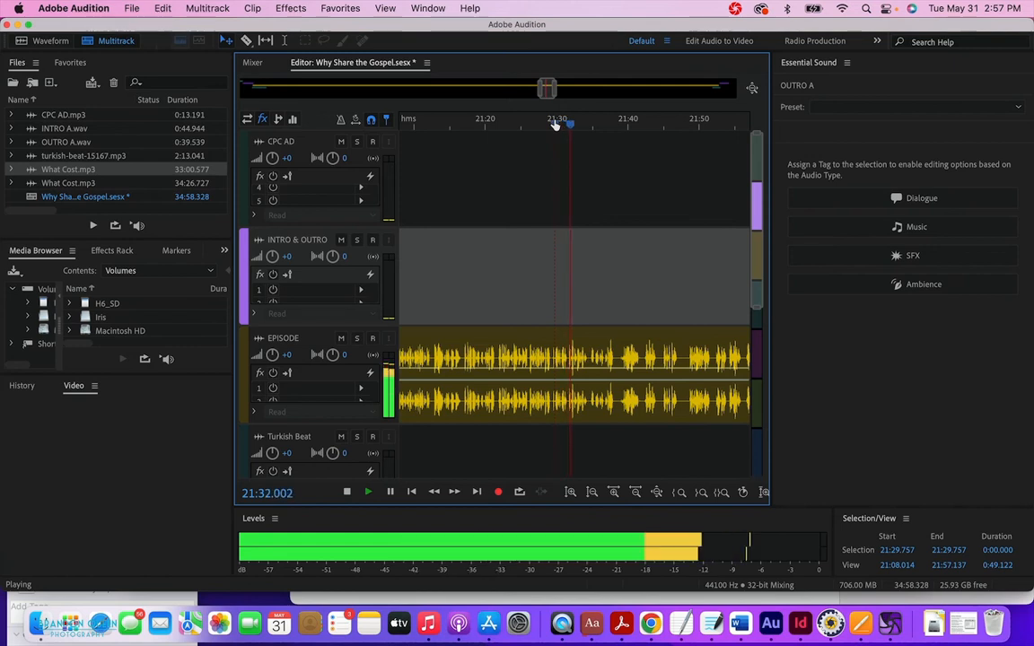
pyautogui.press('space')
# Replay the EPISODE track from just before 21:30, then return to Chrome.
pyautogui.click(556, 125)
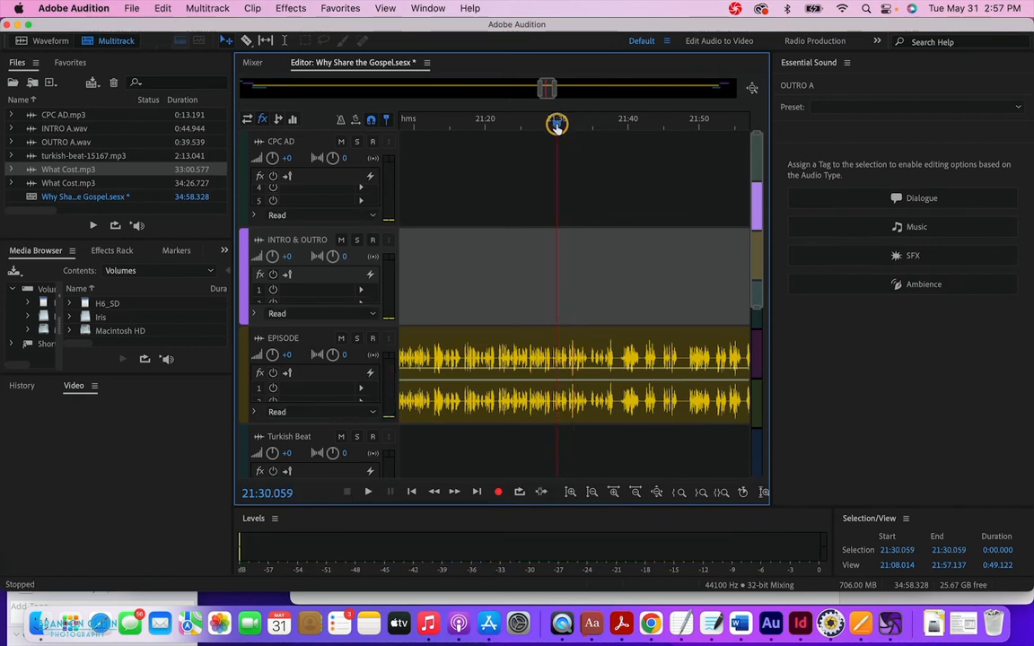
pyautogui.click(554, 125)
pyautogui.click(553, 126)
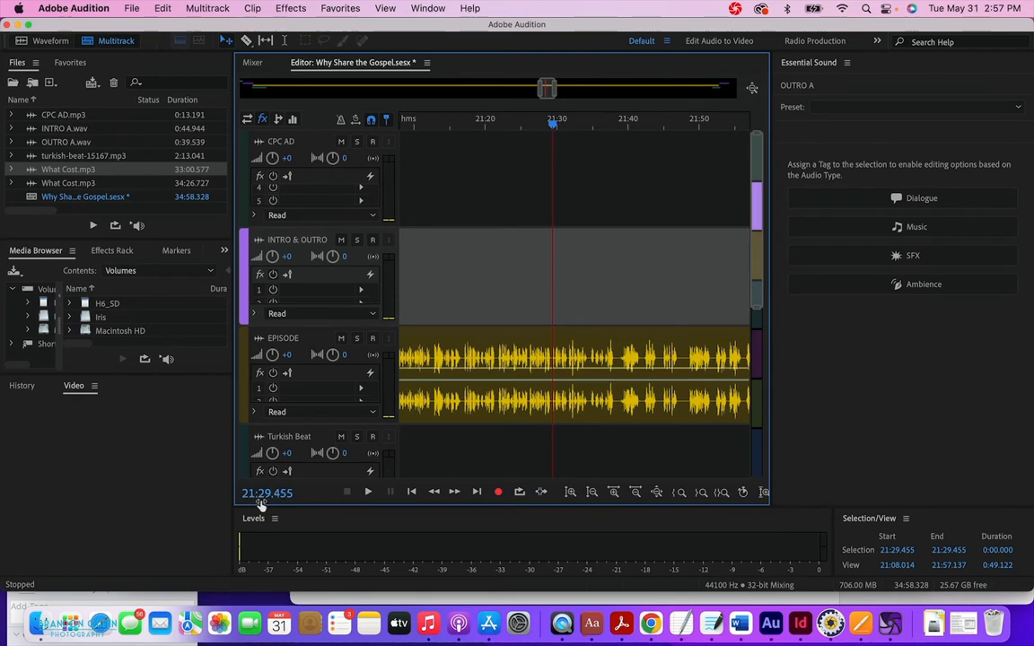
pyautogui.press('space')
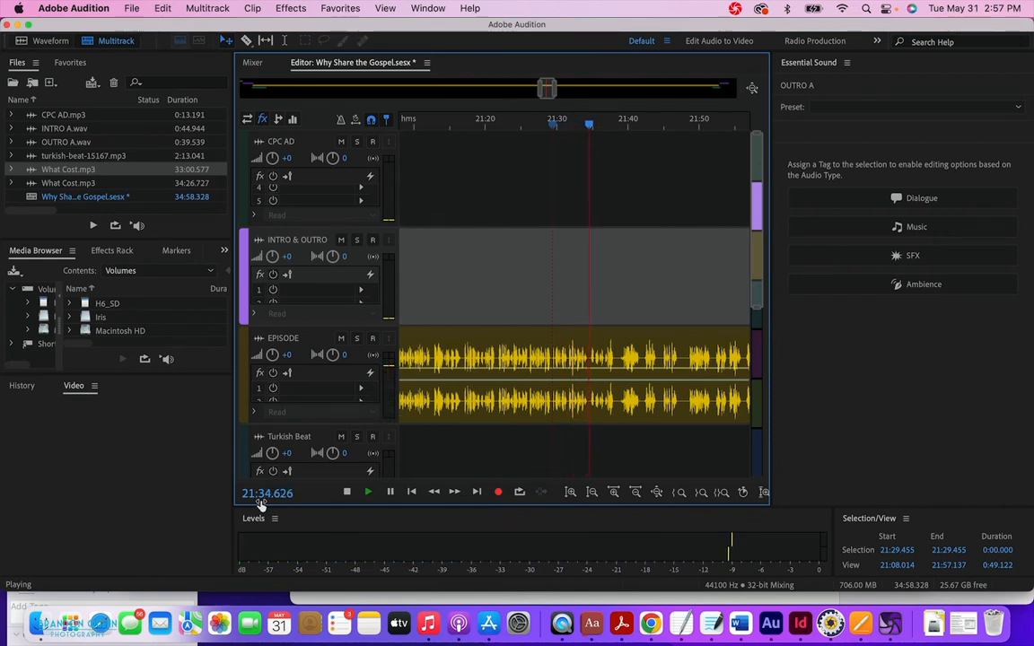
pyautogui.press('space')
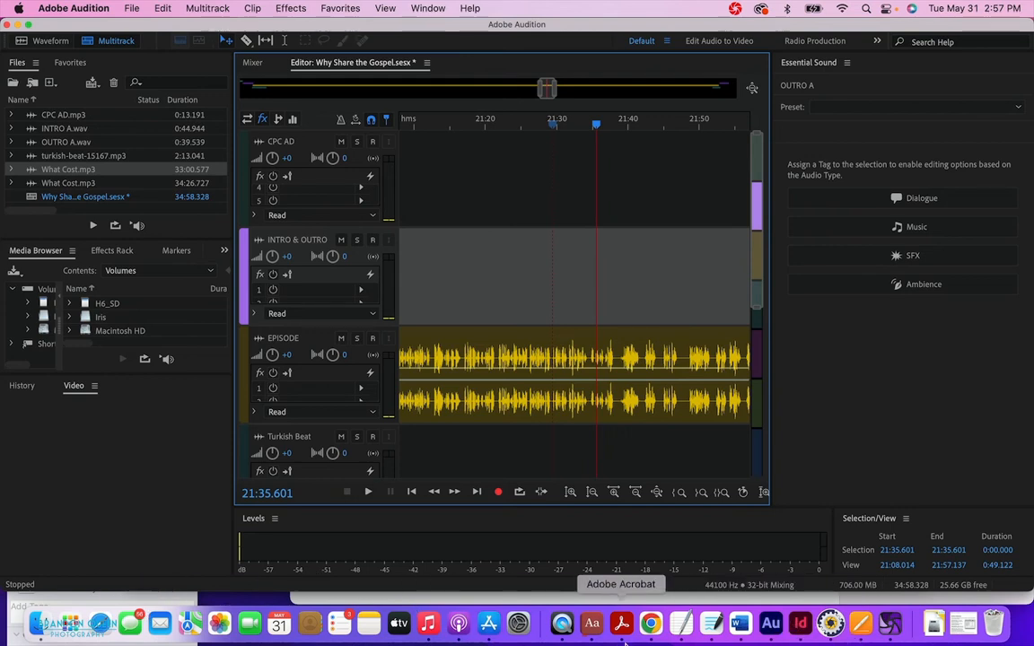
pyautogui.click(651, 622)
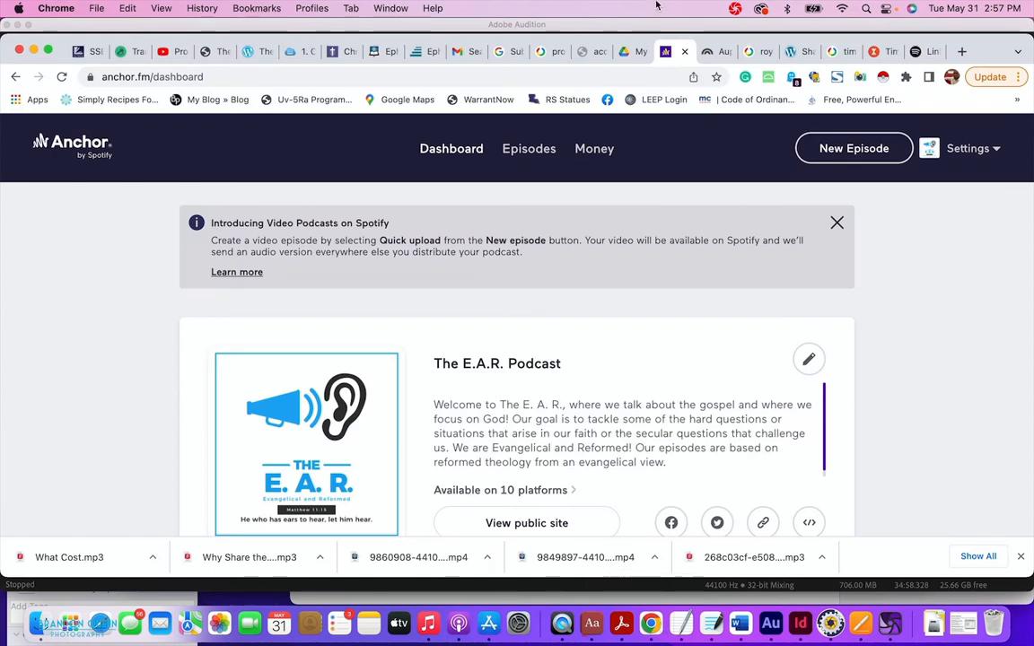
# Switch to the Auphonic tab to see the upload progress at 9.5%.
pyautogui.click(715, 53)
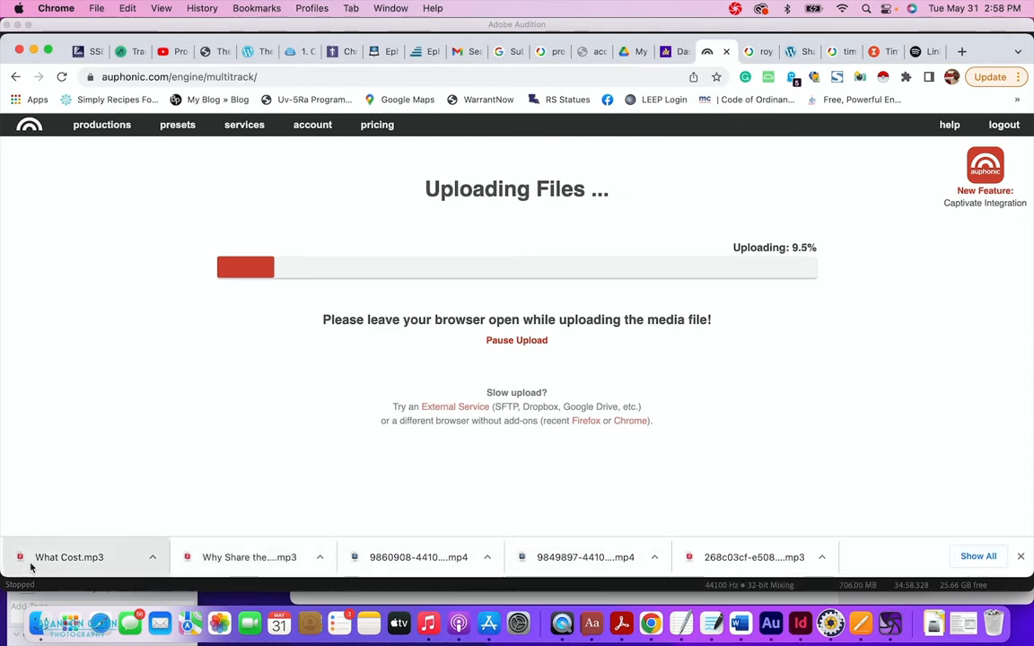
# Reveal What Cost.mp3 in the Downloads folder and switch to Gallery view.
pyautogui.rightClick(97, 558)
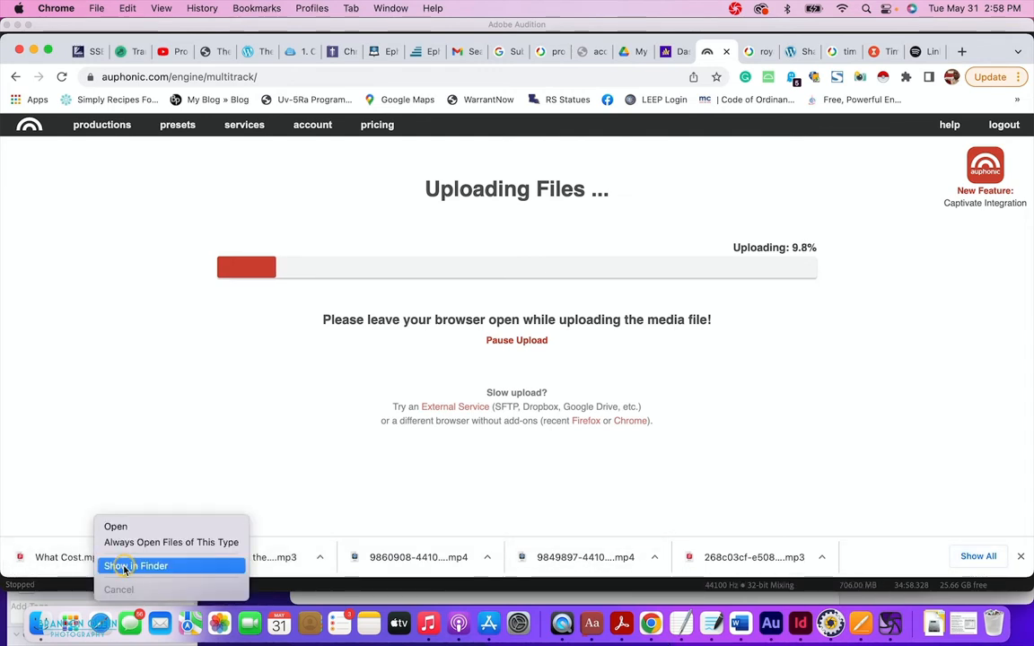
pyautogui.click(125, 567)
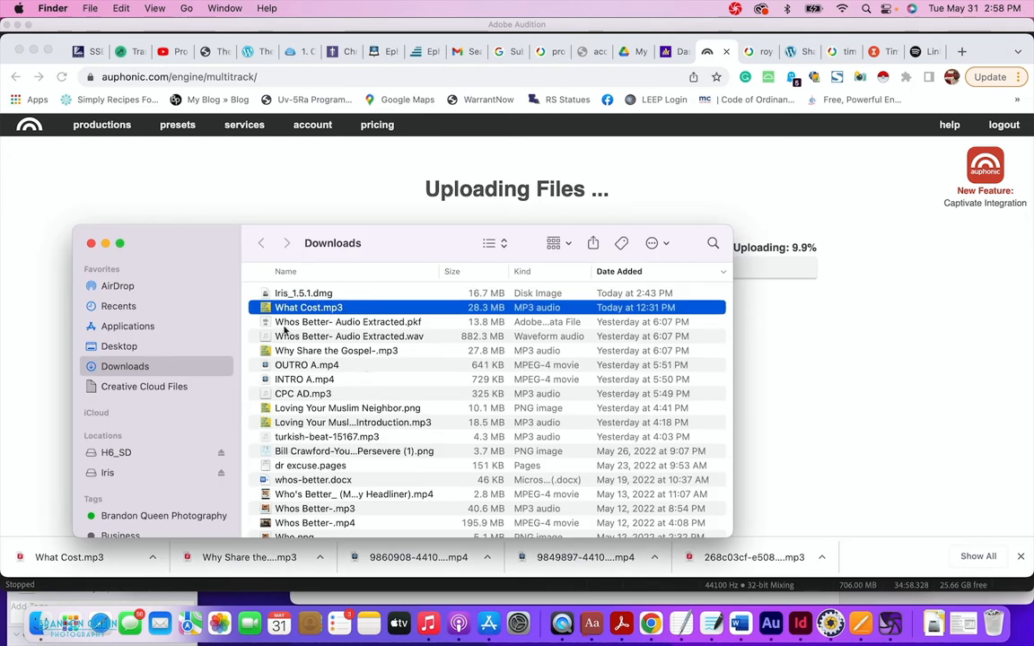
pyautogui.click(559, 243)
pyautogui.click(658, 240)
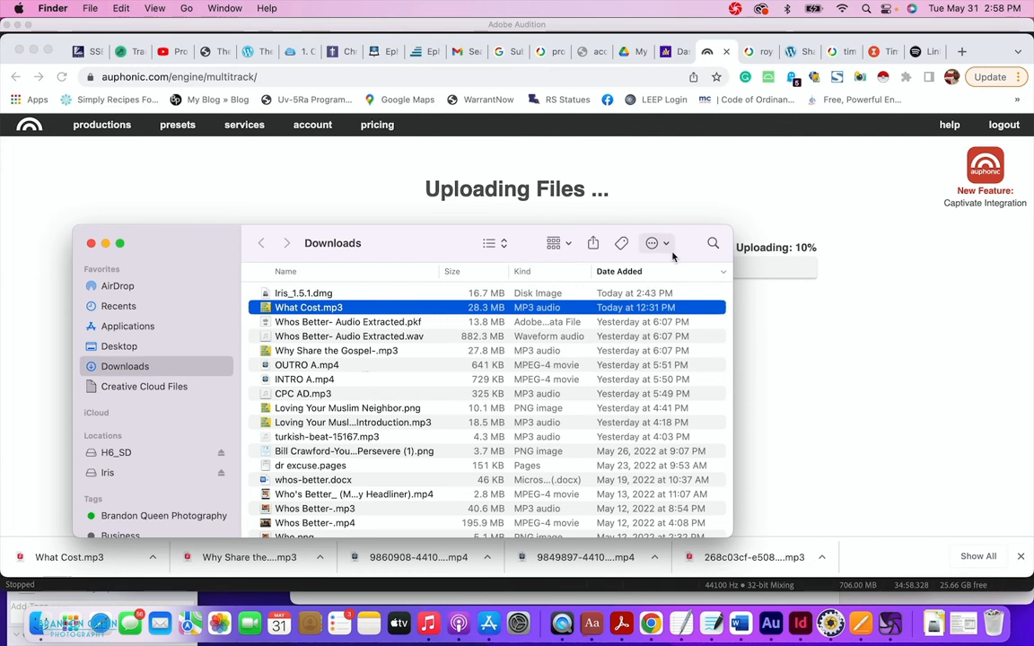
pyautogui.click(664, 244)
pyautogui.click(664, 244)
pyautogui.click(494, 243)
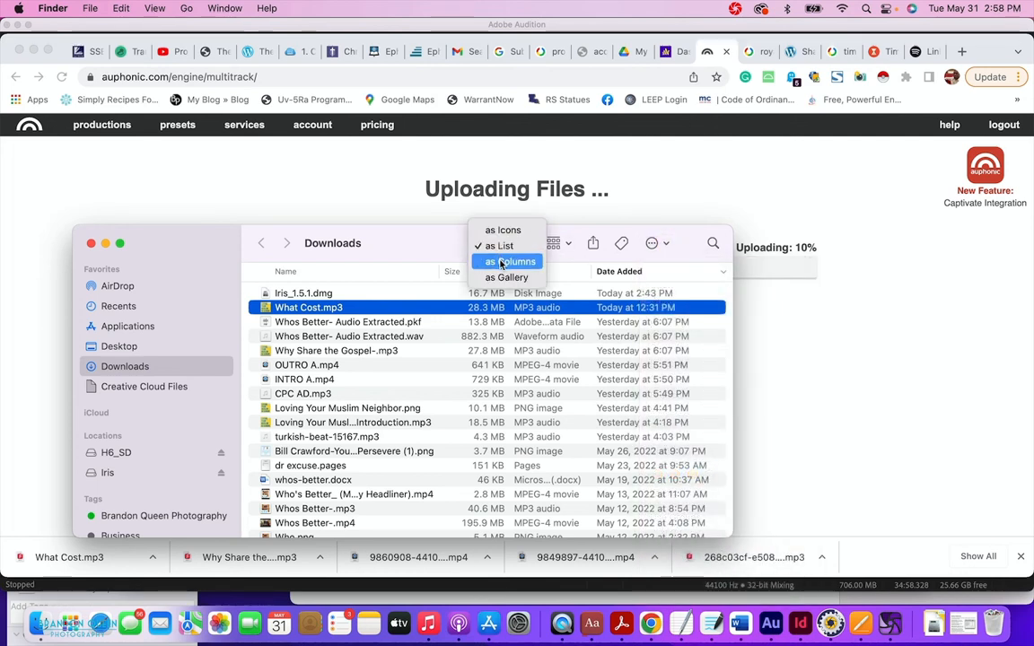
pyautogui.click(509, 279)
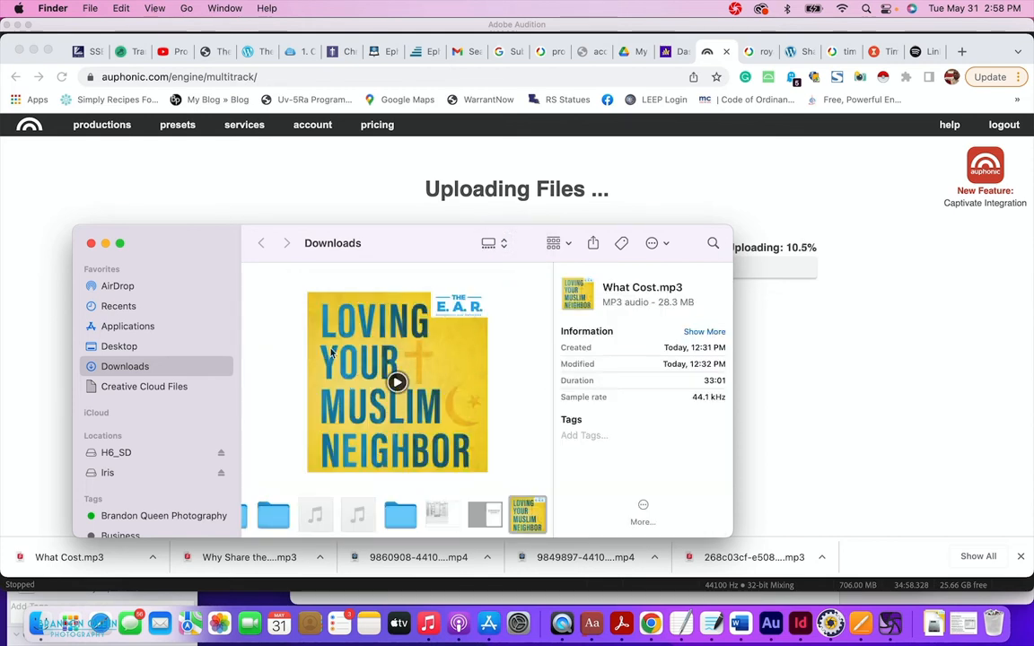
# Play and stop the What Cost.mp3 preview, then open the Customize preview settings.
pyautogui.click(396, 383)
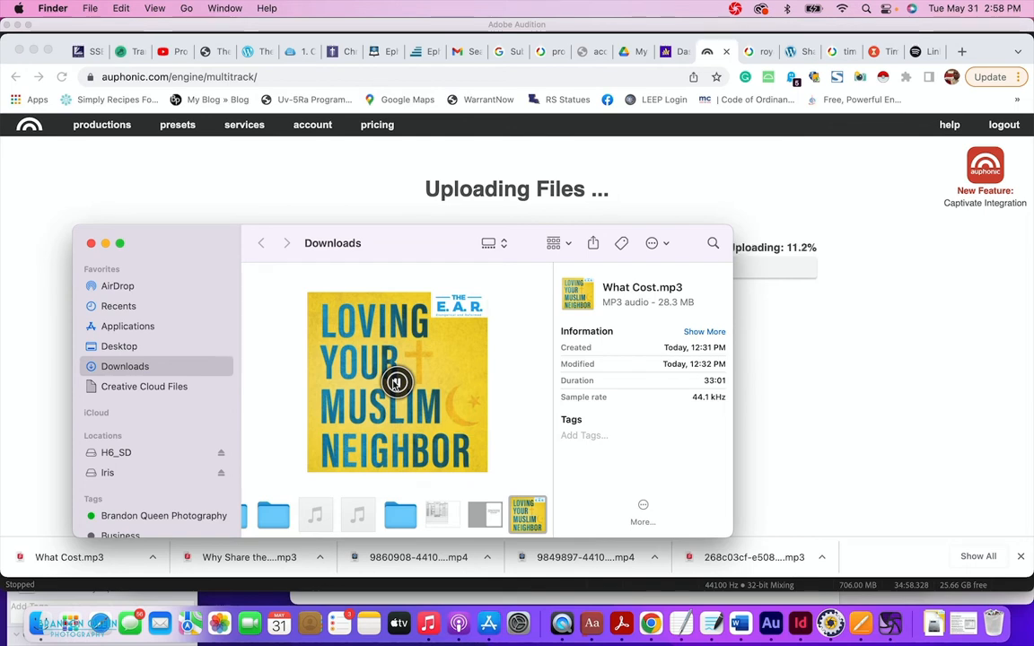
pyautogui.click(396, 383)
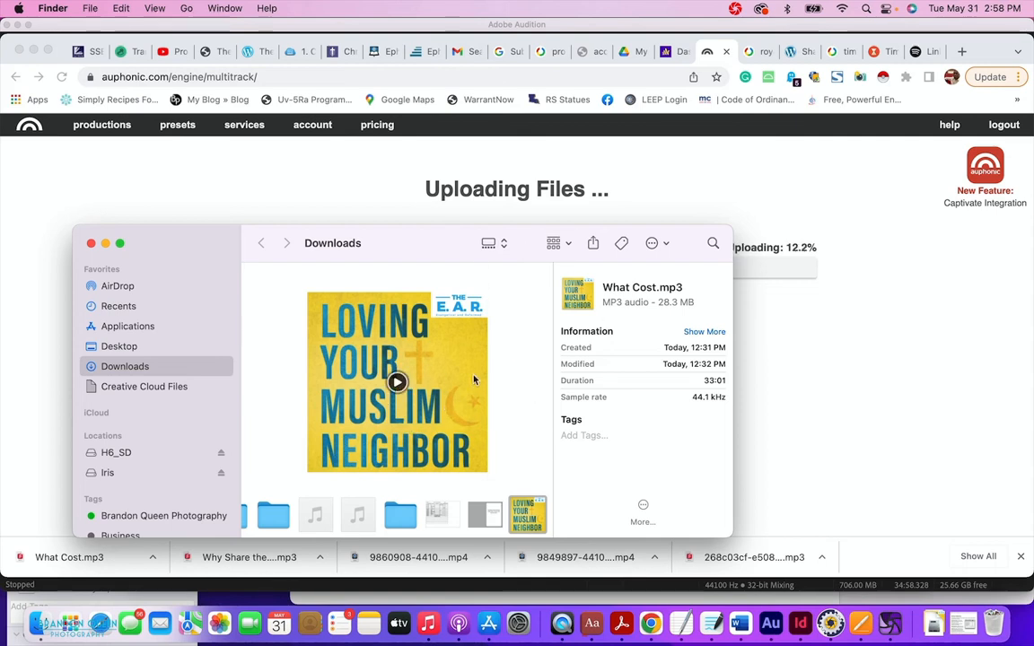
pyautogui.click(653, 521)
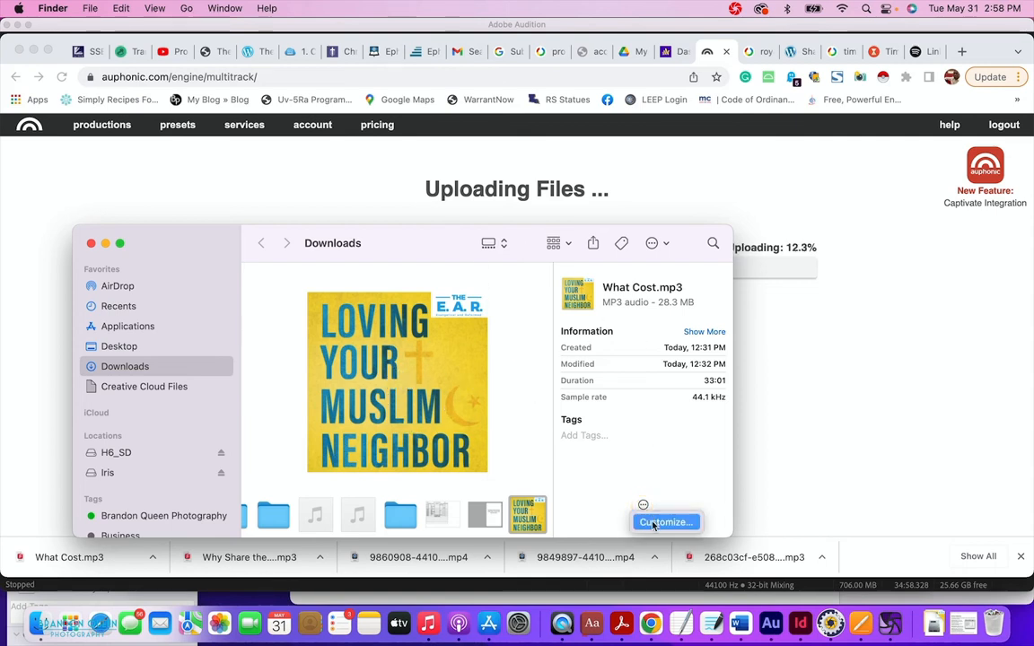
pyautogui.click(655, 525)
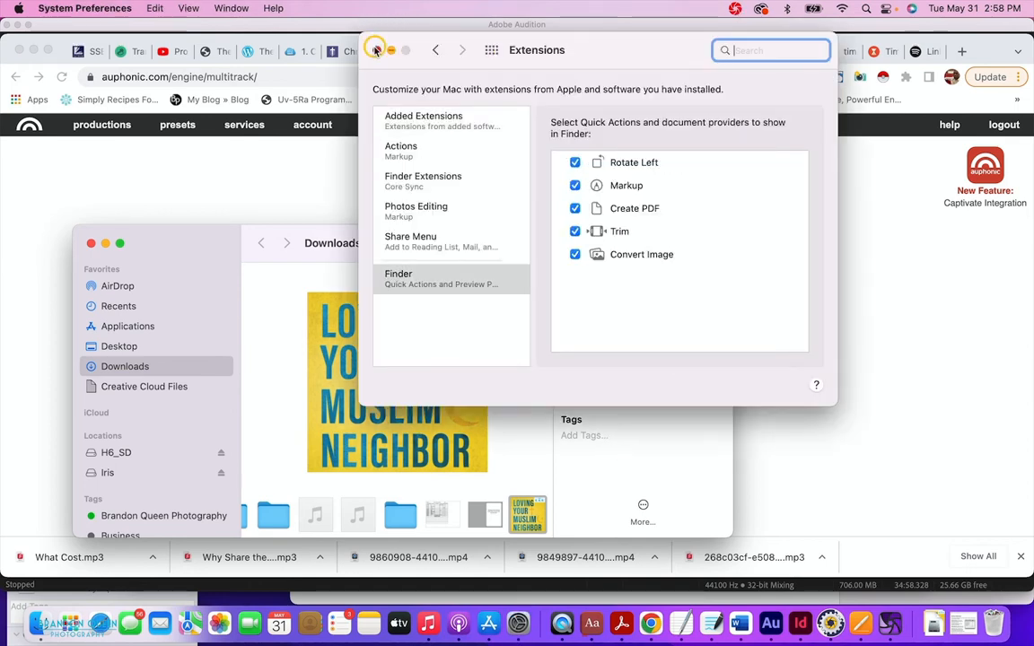
# Close the Finder Extensions preferences and expand What Cost.mp3's details in the Downloads preview pane.
pyautogui.click(377, 50)
pyautogui.click(701, 333)
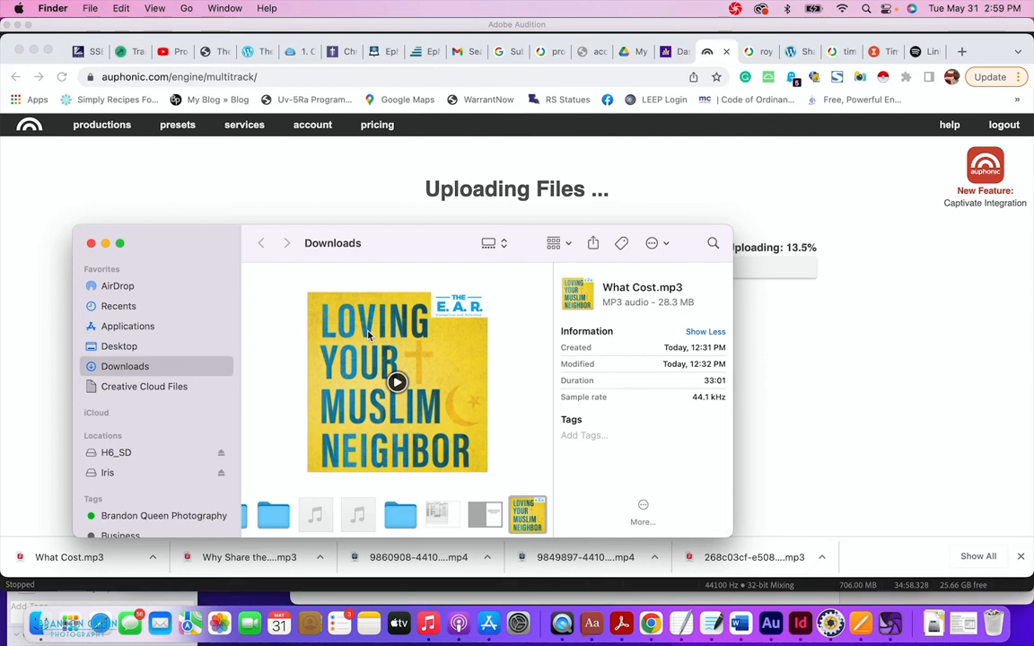
# Collapse the extra file details and switch the Downloads folder to icon view.
pyautogui.click(497, 241)
pyautogui.click(495, 242)
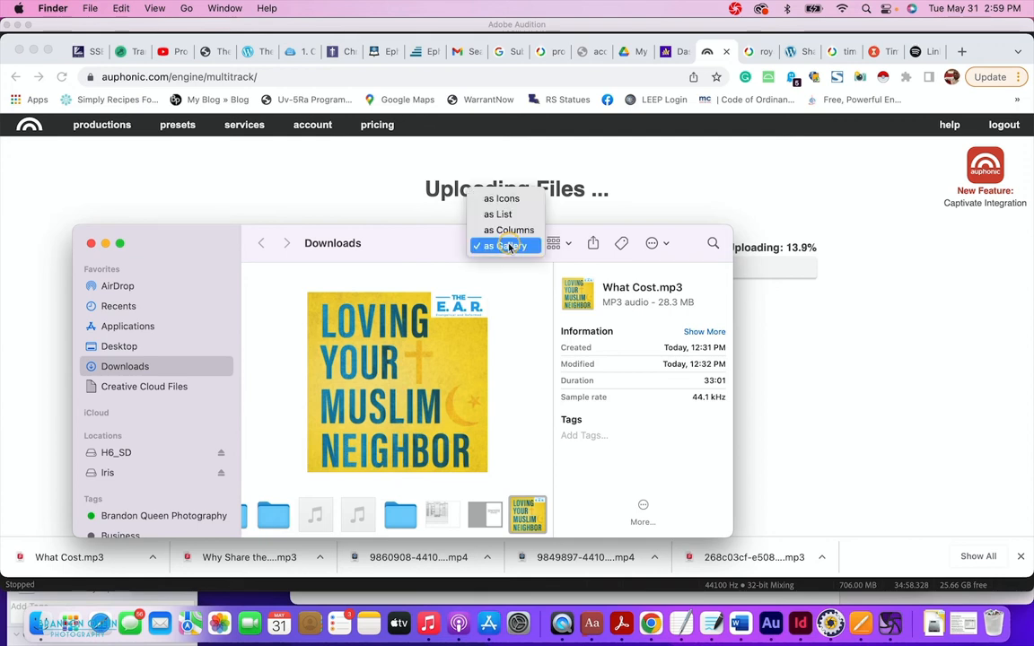
pyautogui.click(502, 198)
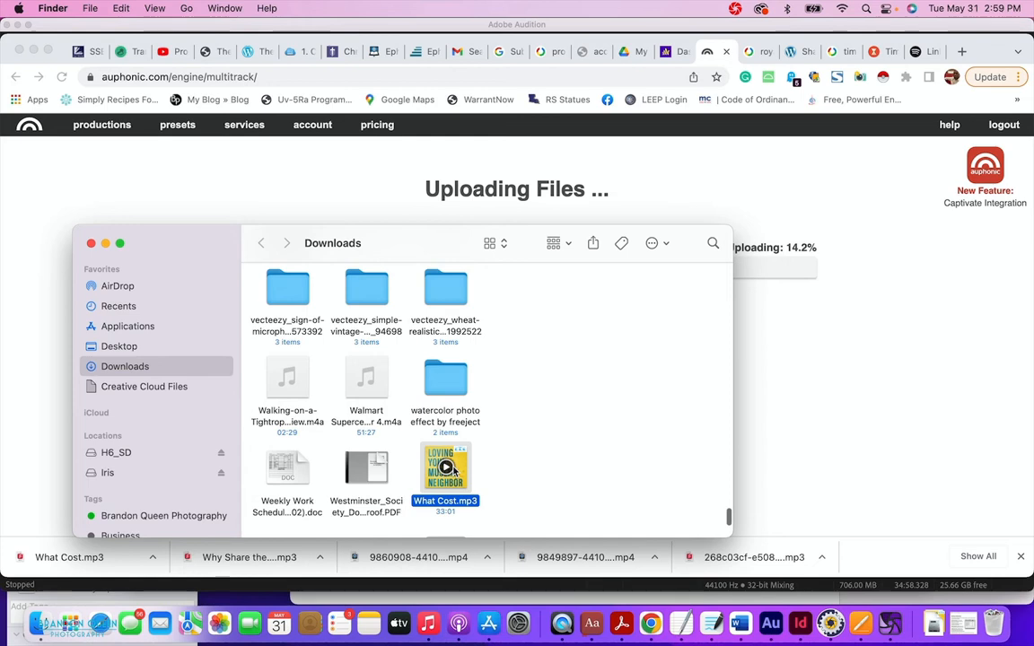
# Open Get Info for What Cost.mp3.
pyautogui.rightClick(463, 469)
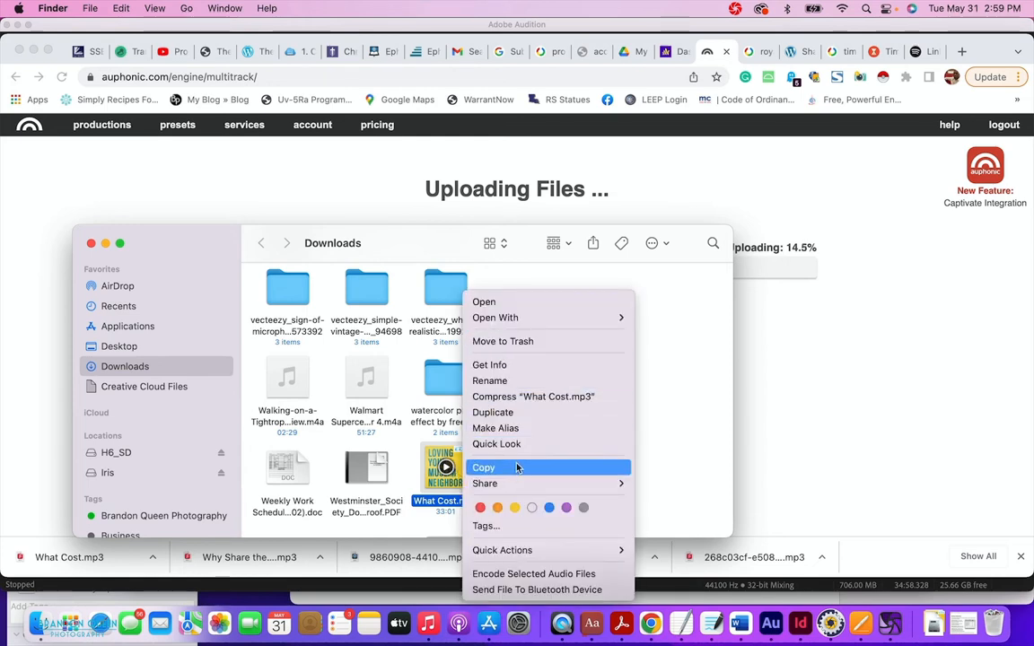
pyautogui.moveTo(518, 485)
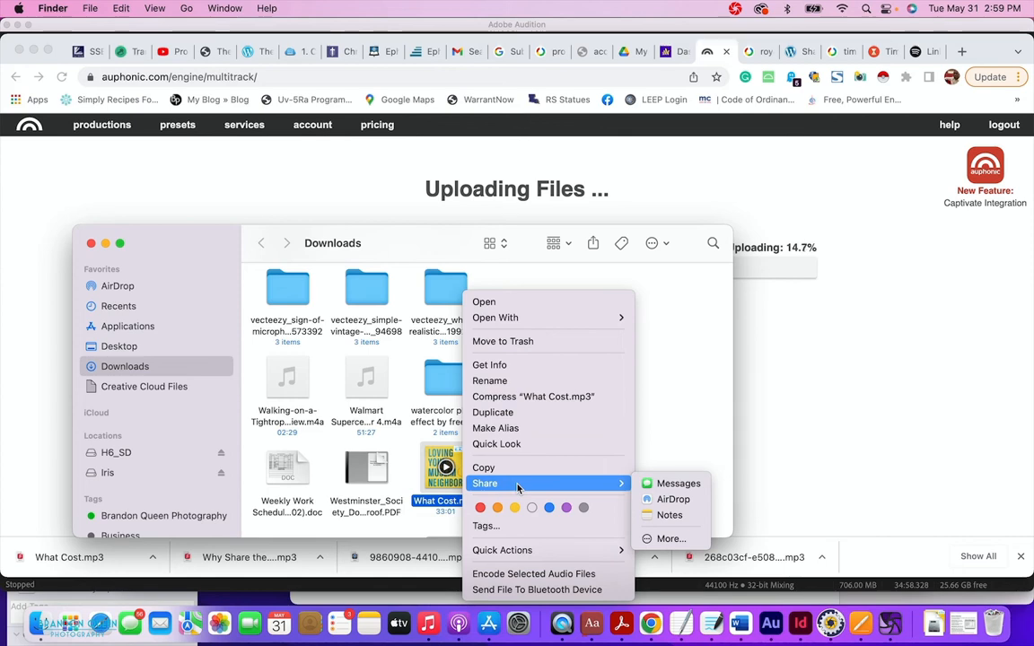
pyautogui.click(505, 366)
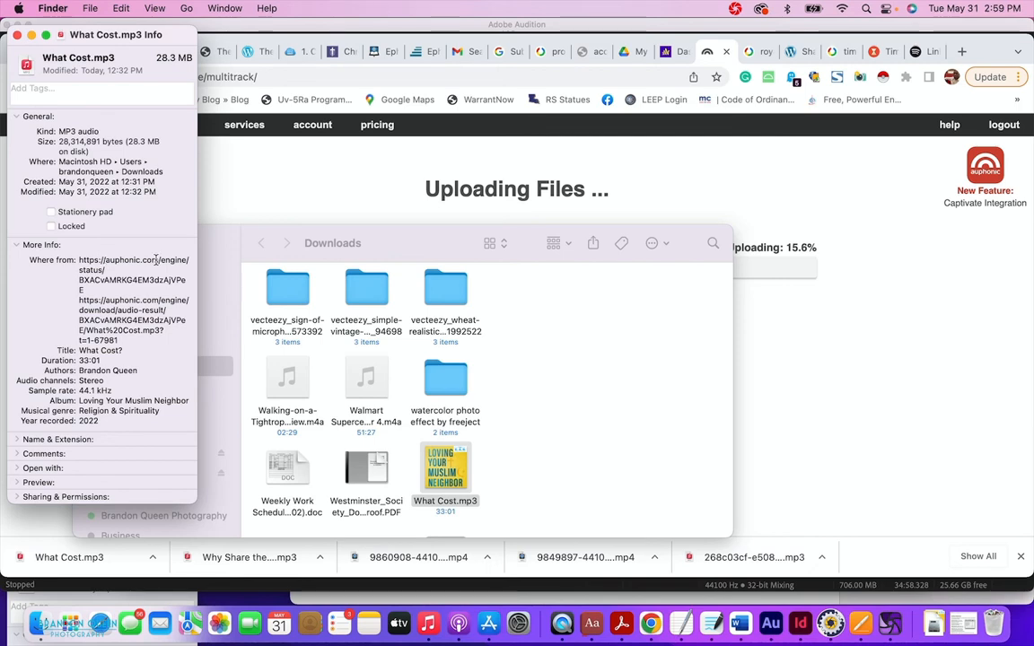
# Check What Cost.mp3's Auphonic download source, then look at Name & Extension, Comments and Open with.
pyautogui.doubleClick(93, 281)
pyautogui.click(65, 283)
pyautogui.scroll(-1, 53, 386)
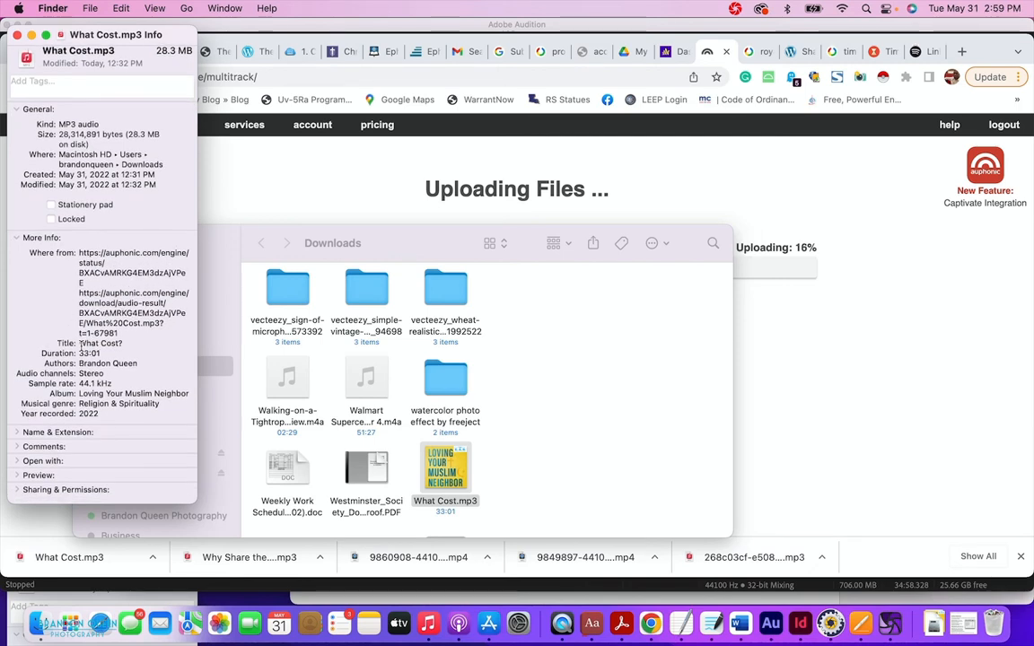
pyautogui.click(18, 439)
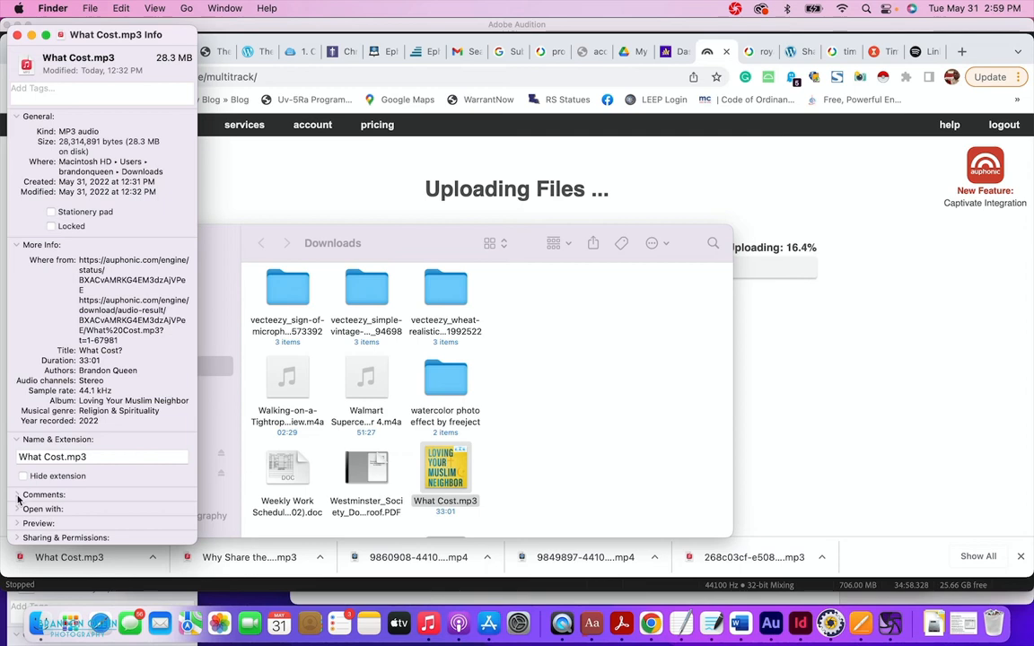
pyautogui.click(18, 495)
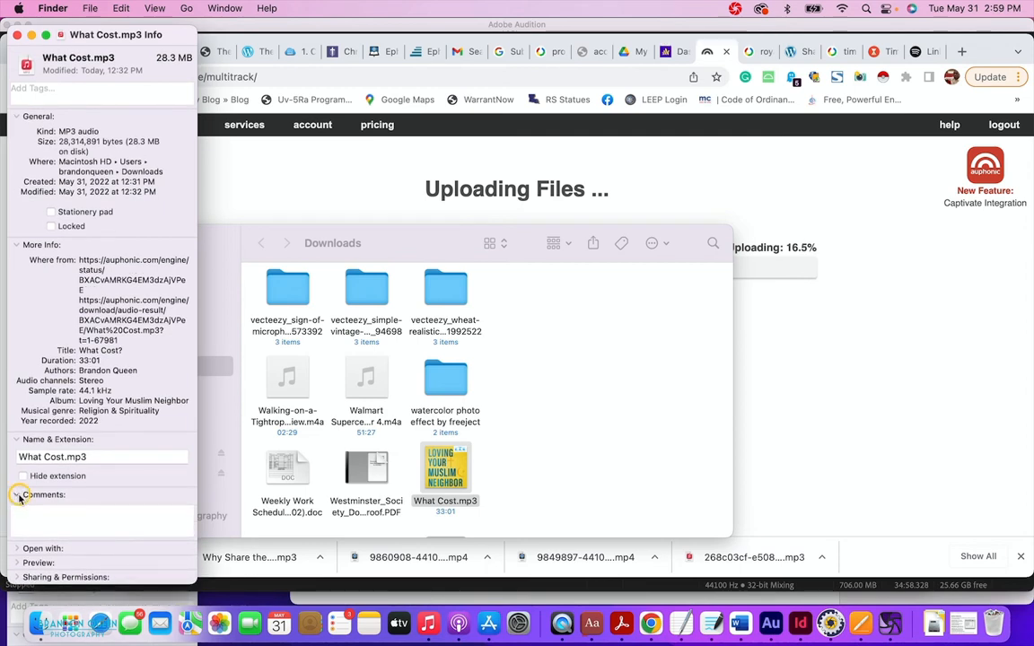
pyautogui.click(18, 495)
pyautogui.click(17, 509)
pyautogui.click(18, 509)
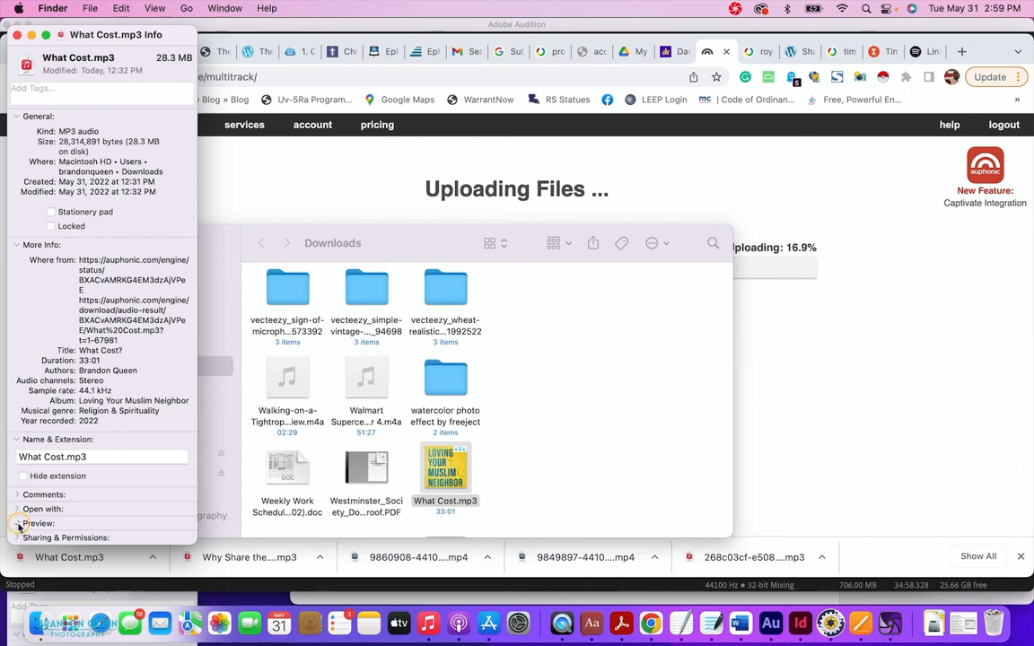
# Inspect the Preview and Sharing & Permissions sections, then highlight the Title metadata entry.
pyautogui.click(18, 524)
pyautogui.scroll(-3, 66, 503)
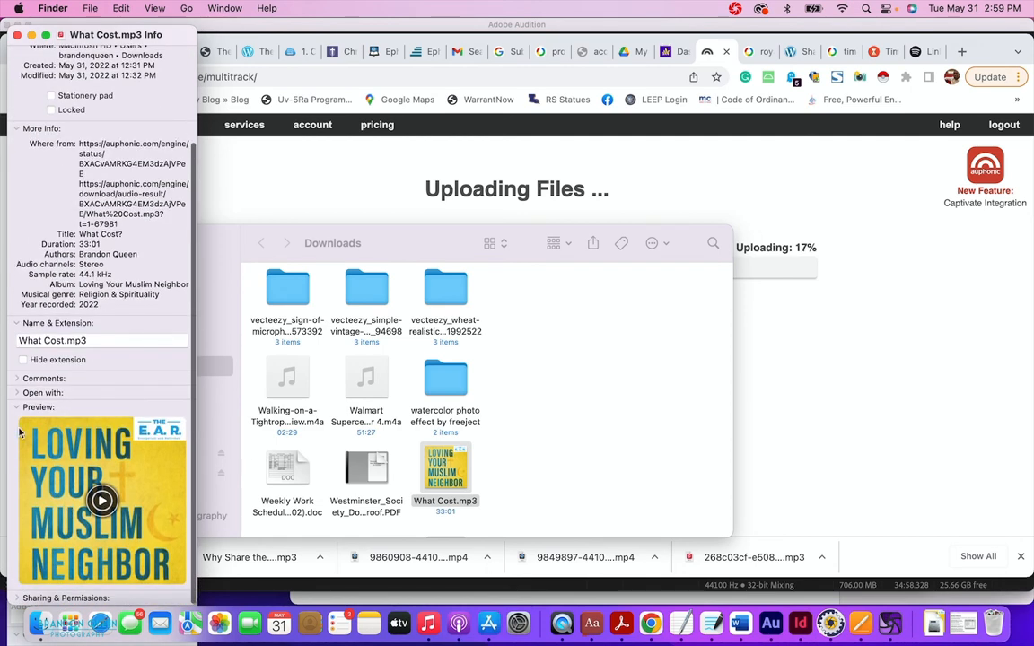
pyautogui.click(18, 409)
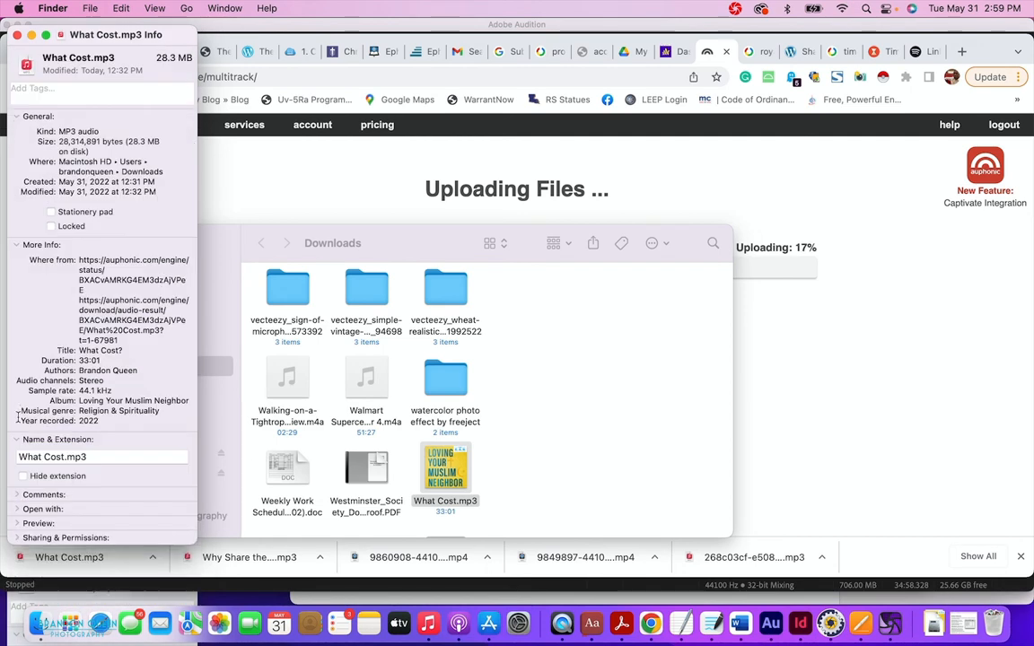
pyautogui.click(17, 538)
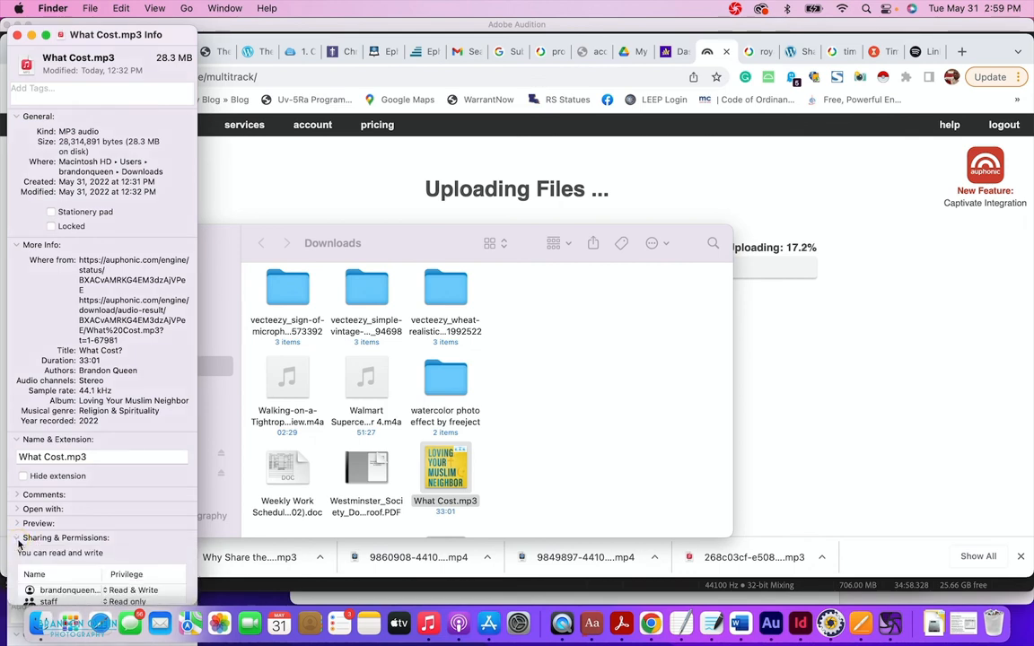
pyautogui.scroll(-3, 25, 536)
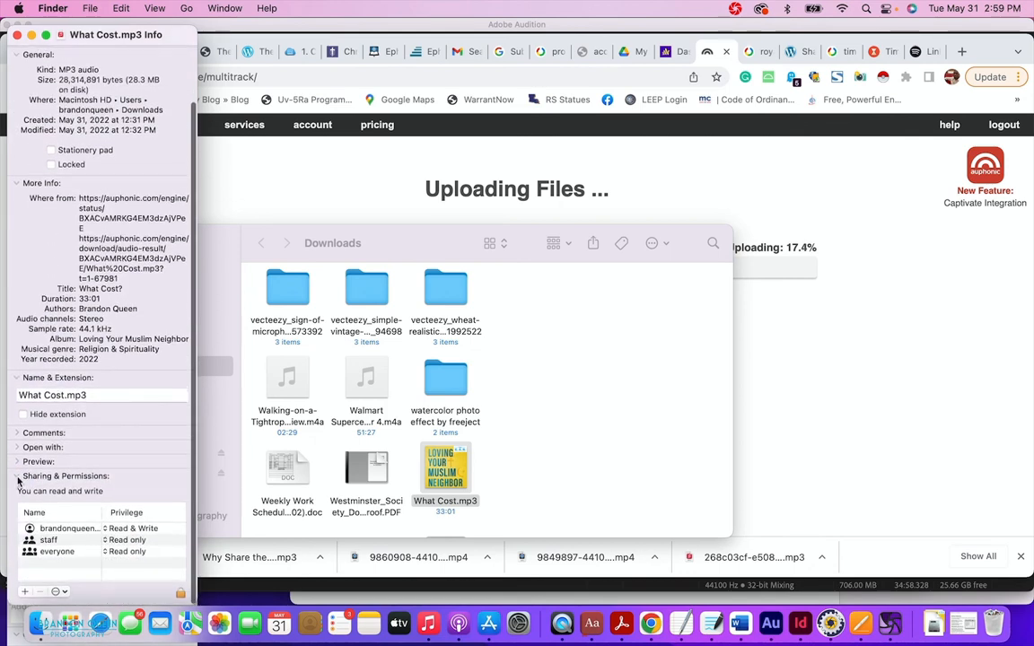
pyautogui.click(17, 478)
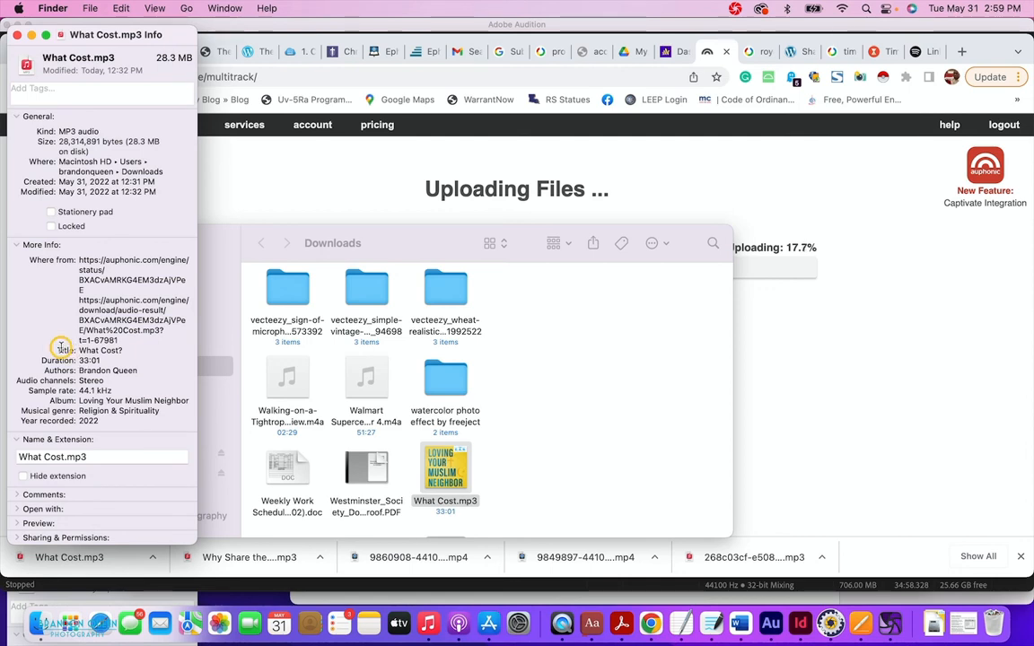
pyautogui.moveTo(65, 352); pyautogui.dragTo(76, 371)
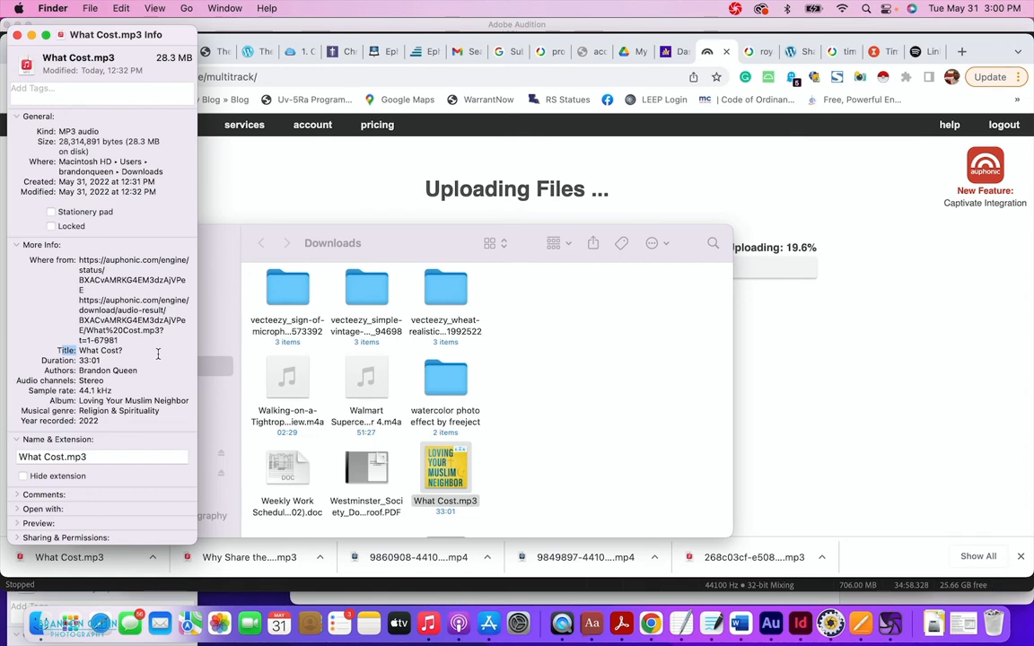
# Back in Chrome, open Auphonic in a new tab and pick the What Cost? production from the list.
pyautogui.click(830, 387)
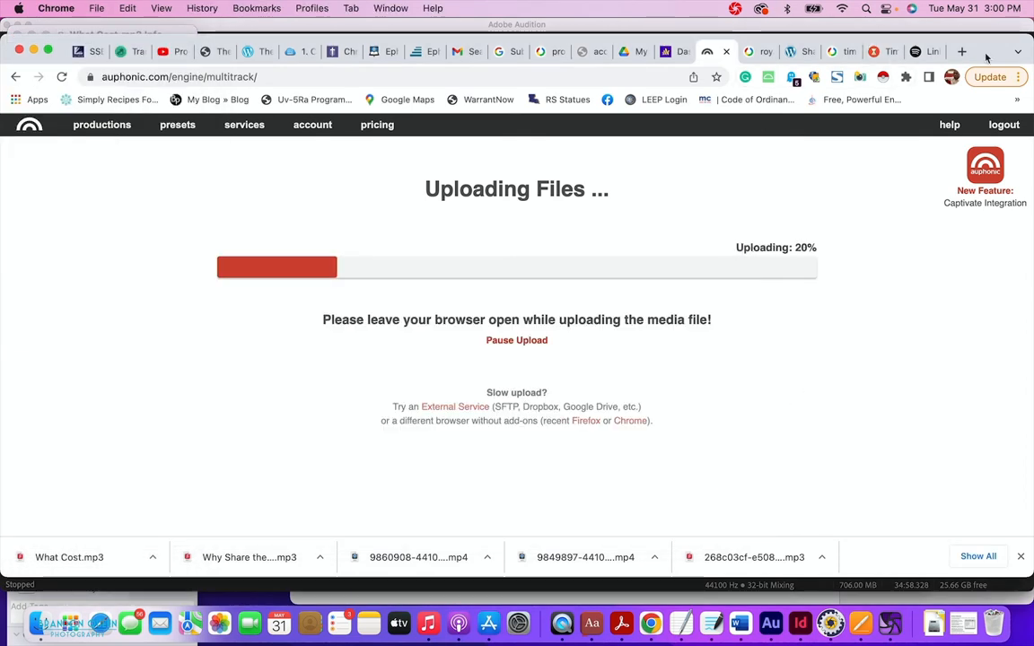
pyautogui.press('super+t')
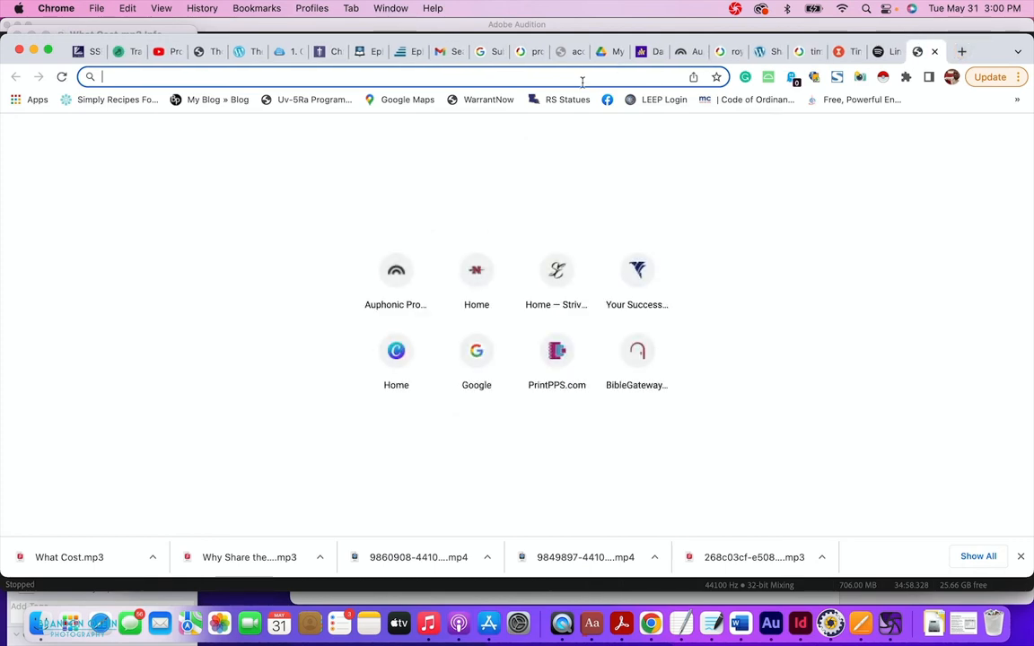
pyautogui.click(395, 276)
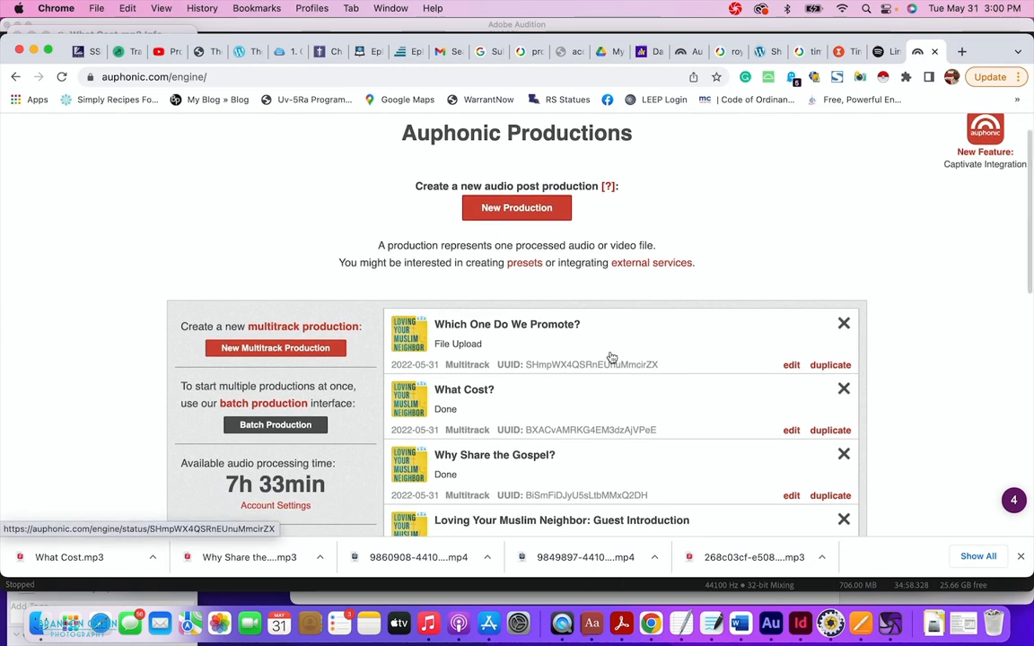
pyautogui.scroll(-5, 629, 368)
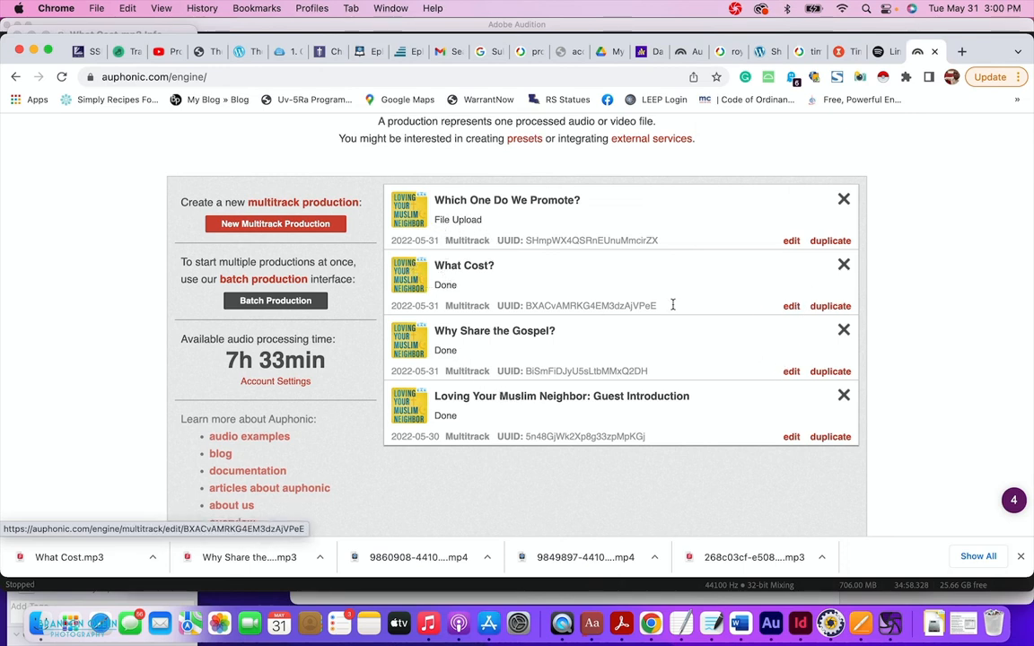
pyautogui.click(412, 284)
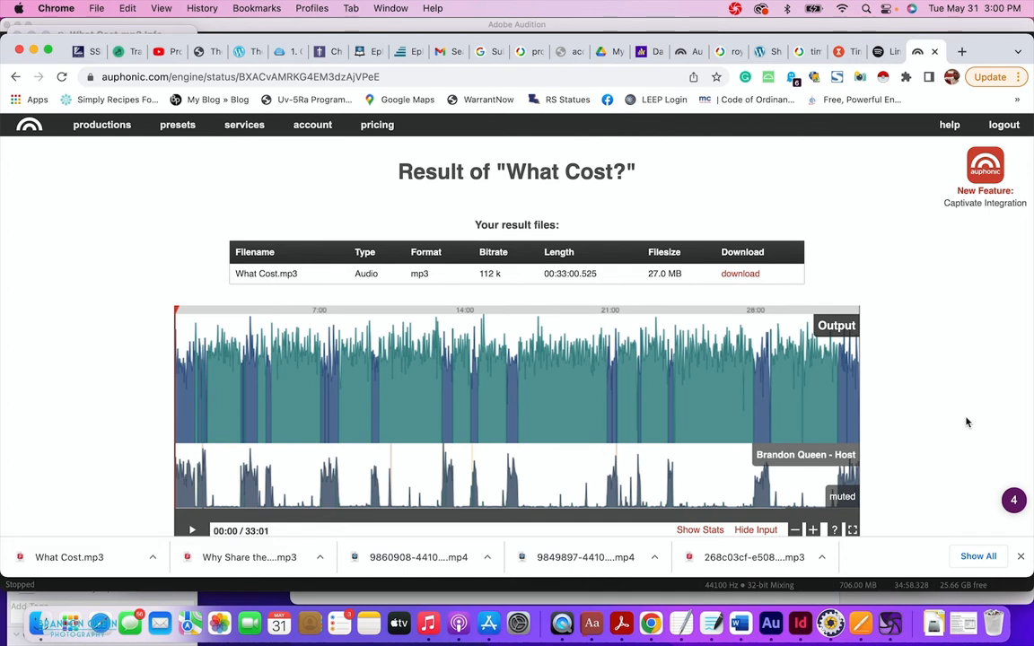
# Play the processed result, jump ahead to about 01:47, then pause.
pyautogui.scroll(-1, 954, 370)
pyautogui.scroll(-3, 952, 369)
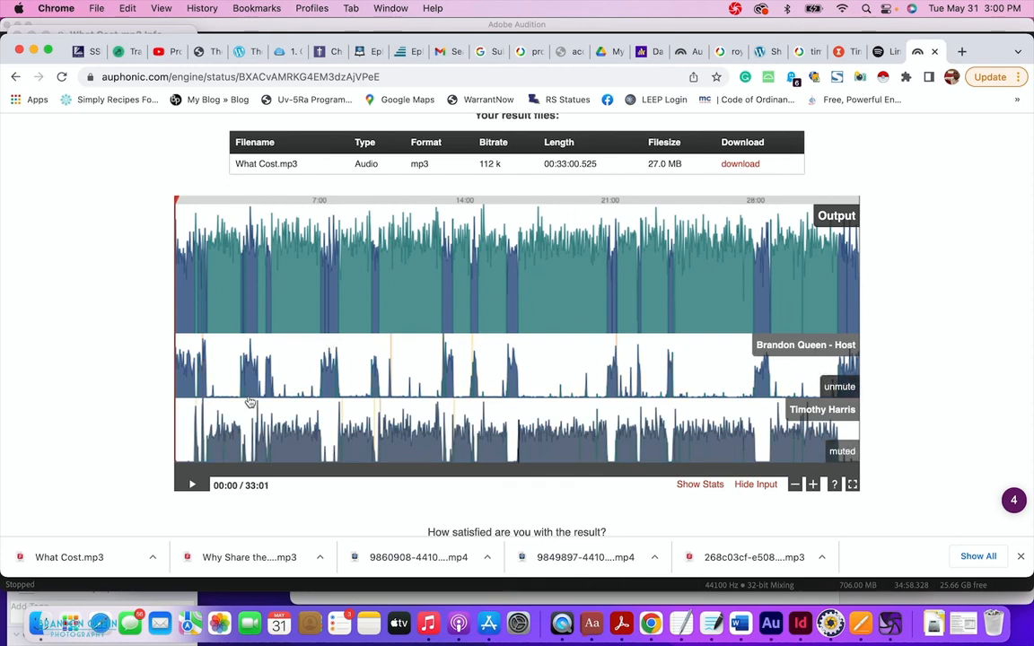
pyautogui.click(191, 485)
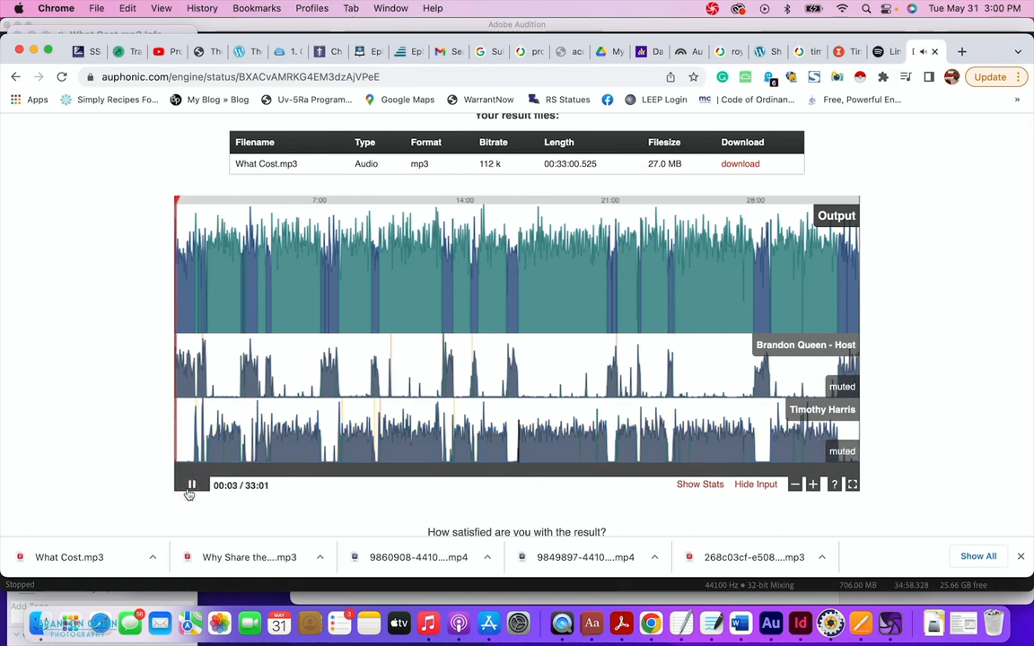
pyautogui.click(212, 220)
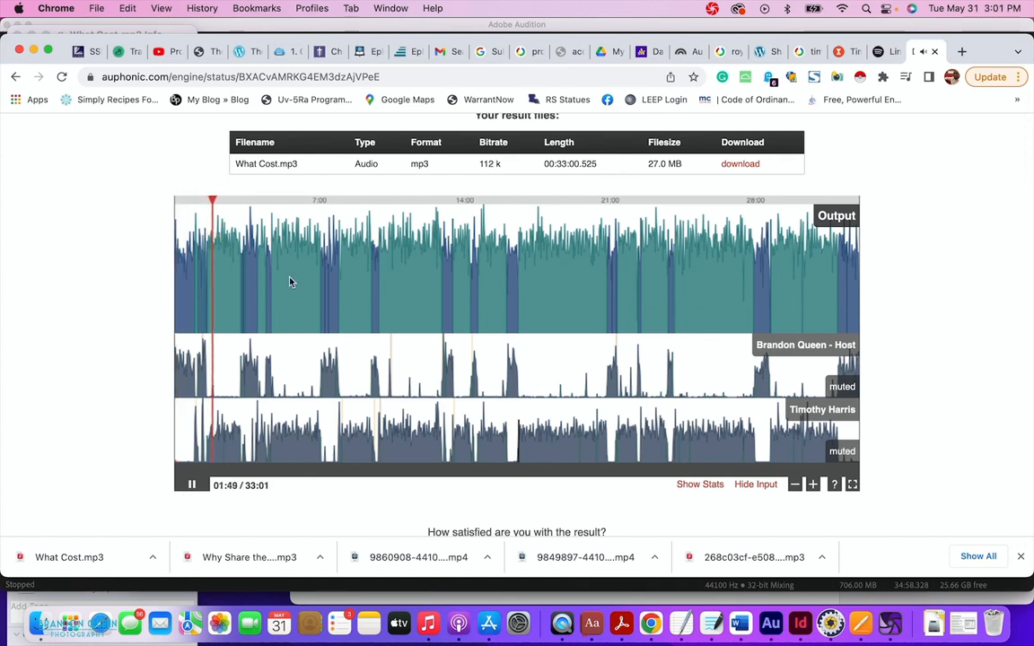
pyautogui.click(189, 485)
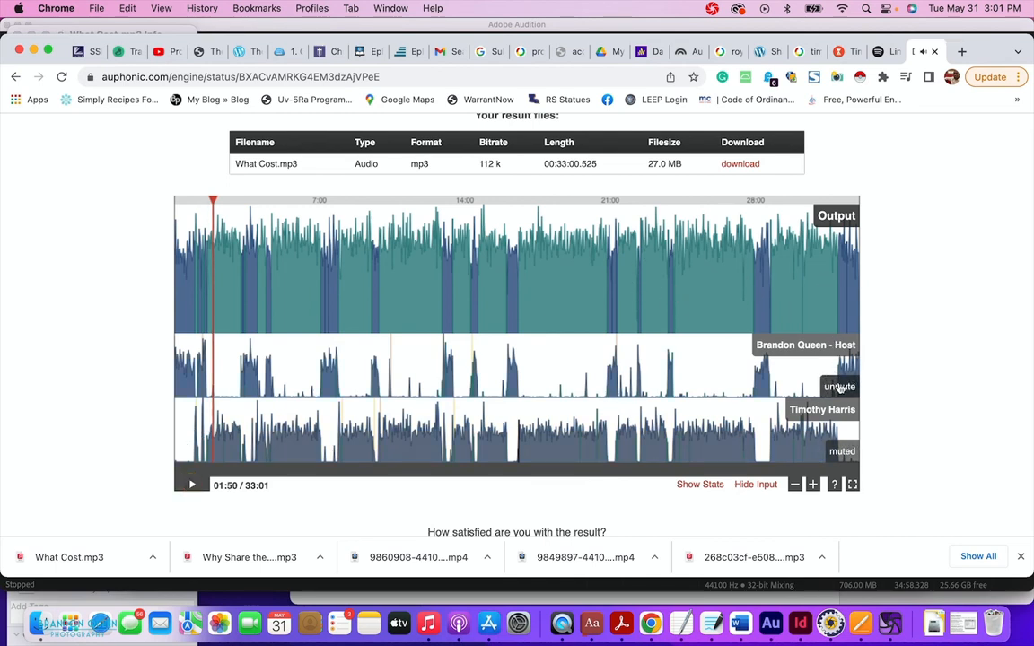
# Solo the host's and guest's tracks in turn, return to the Output mix, then stop playback.
pyautogui.click(759, 346)
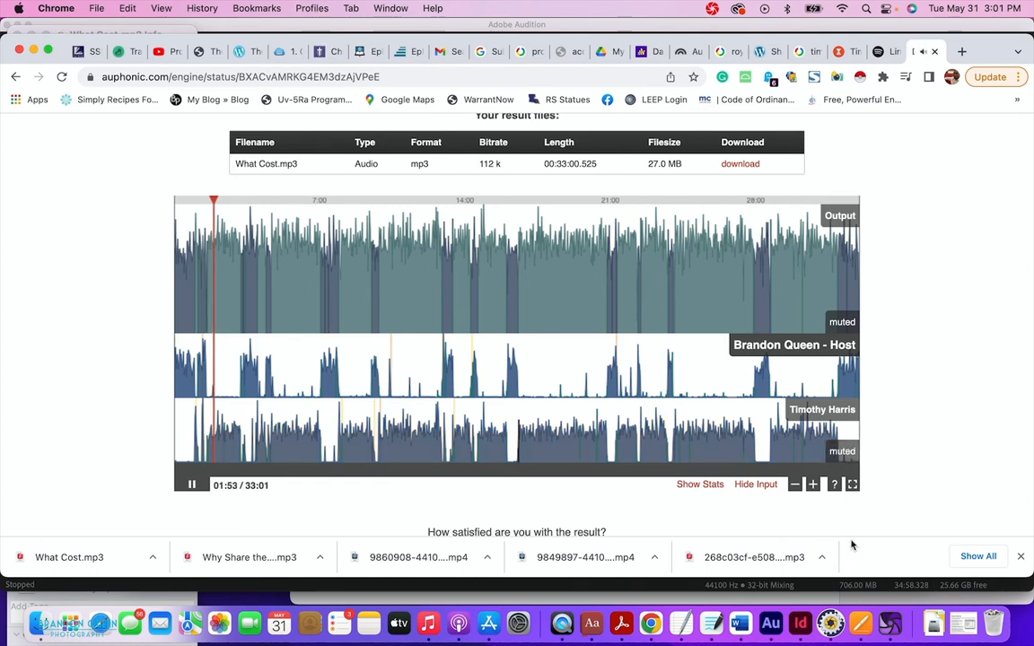
pyautogui.click(843, 452)
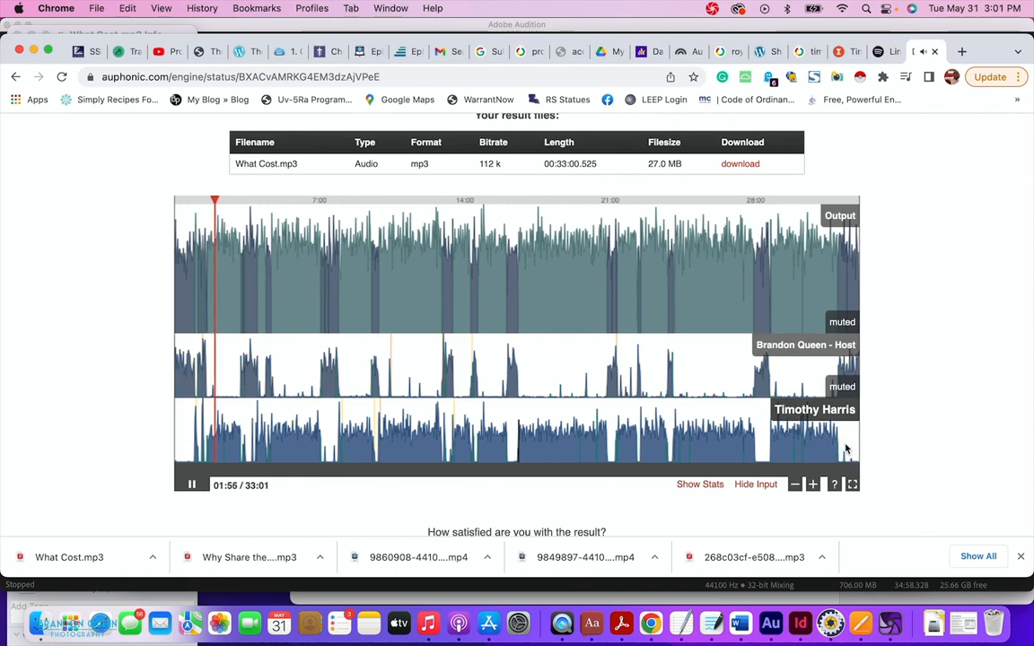
pyautogui.click(835, 219)
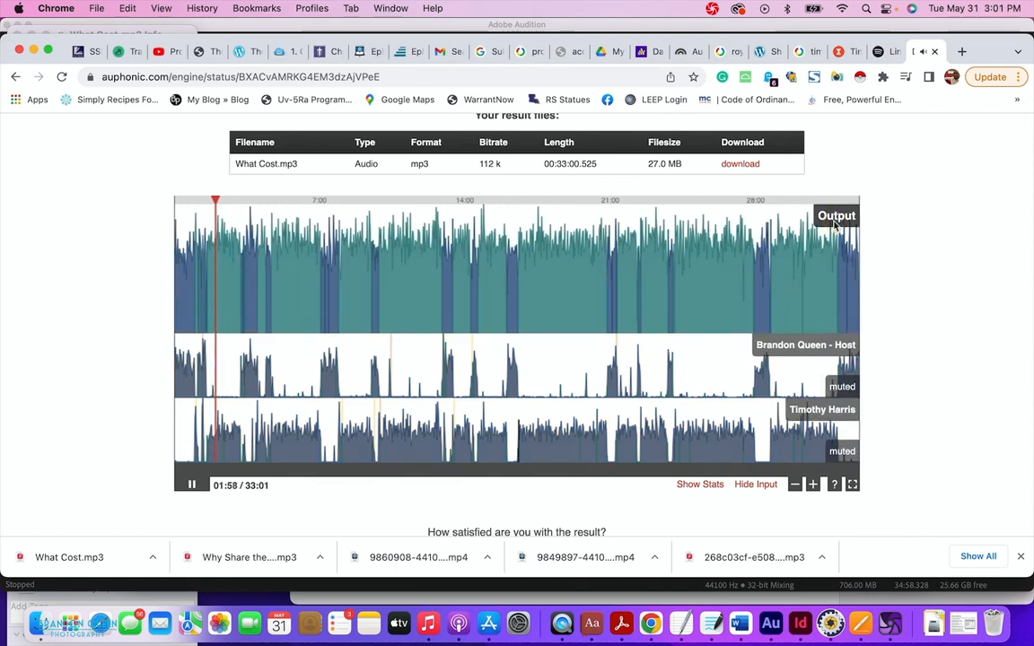
pyautogui.click(842, 454)
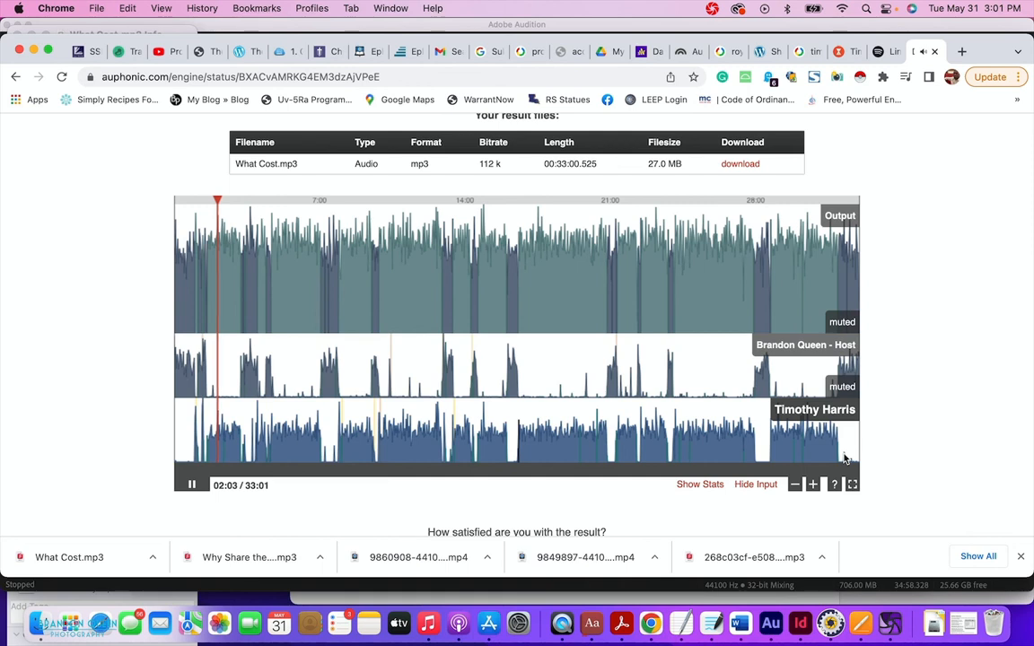
pyautogui.click(840, 217)
pyautogui.press('space')
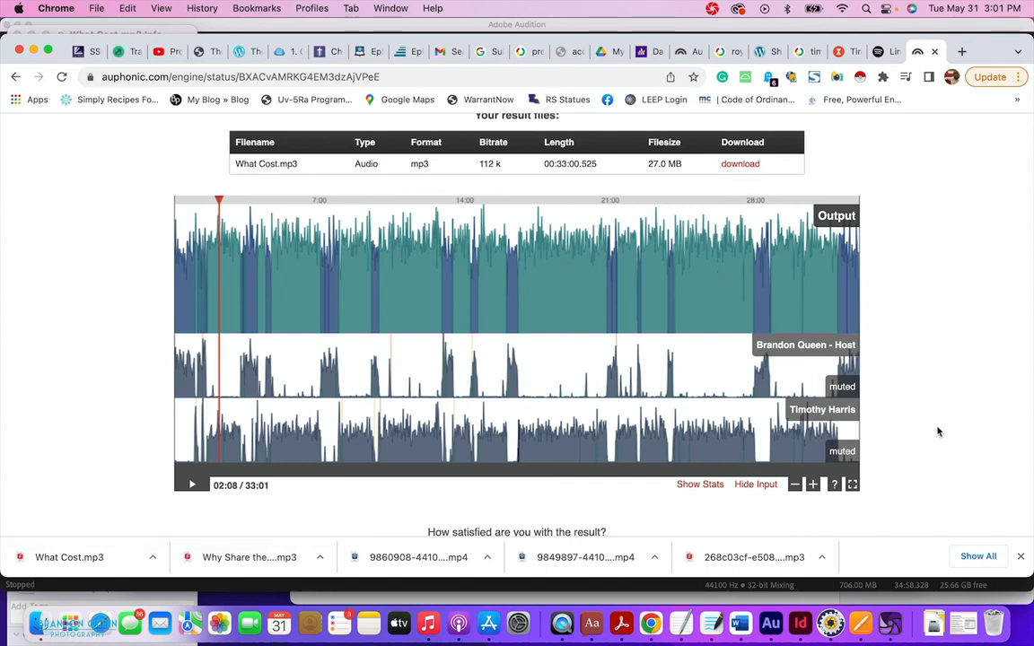
pyautogui.scroll(-1, 971, 335)
pyautogui.scroll(-5, 971, 334)
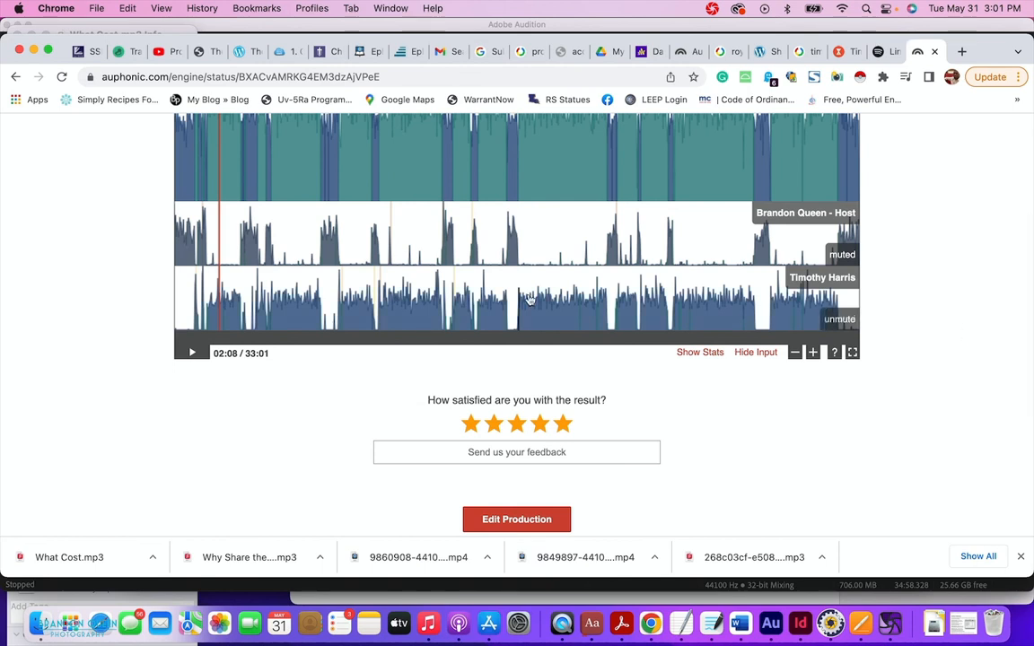
# Show the Processing Statistics and scroll through the loudness, algorithm and track tables.
pyautogui.click(704, 355)
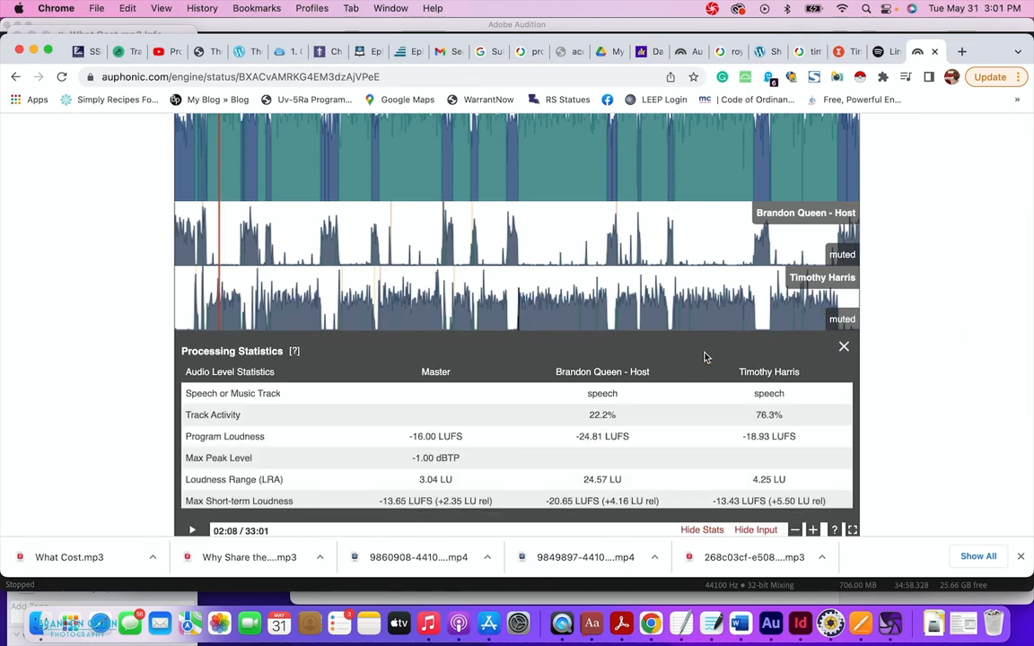
pyautogui.scroll(-8, 451, 415)
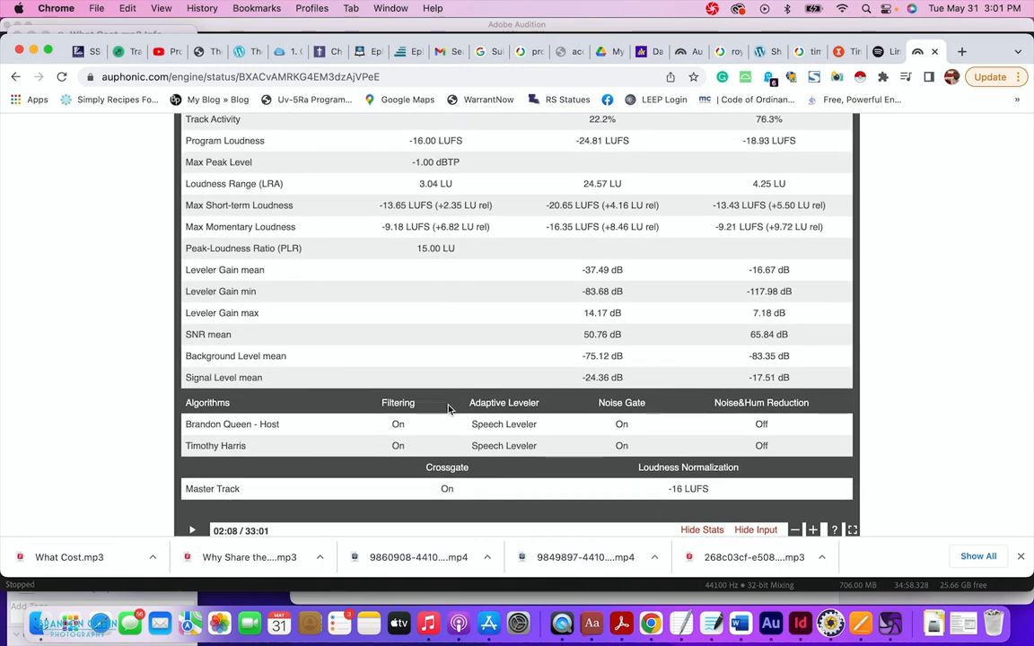
pyautogui.scroll(-6, 449, 409)
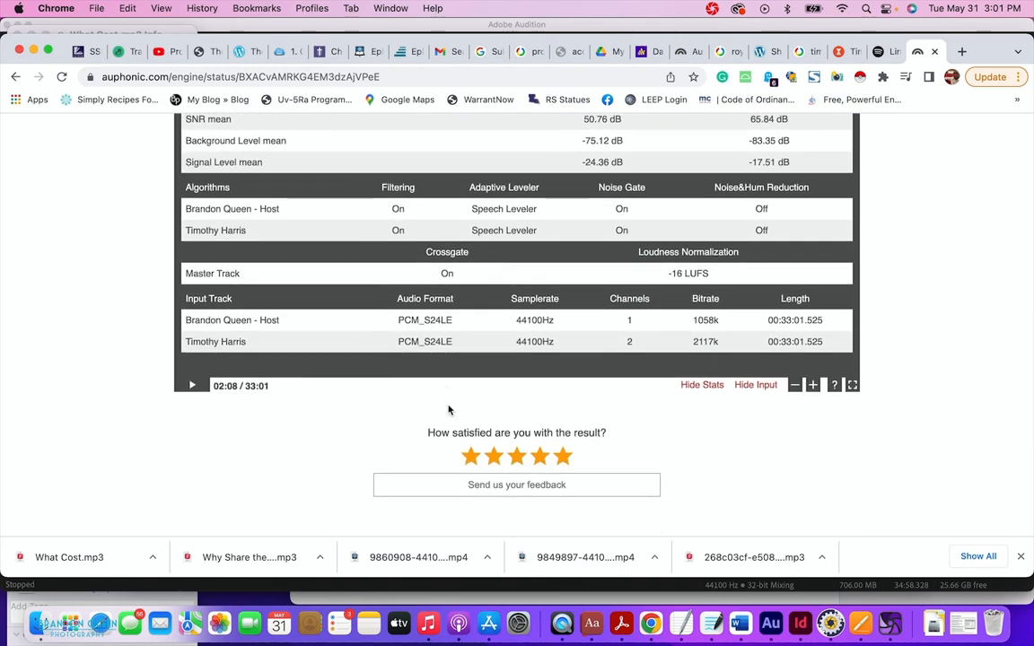
pyautogui.scroll(9, 449, 410)
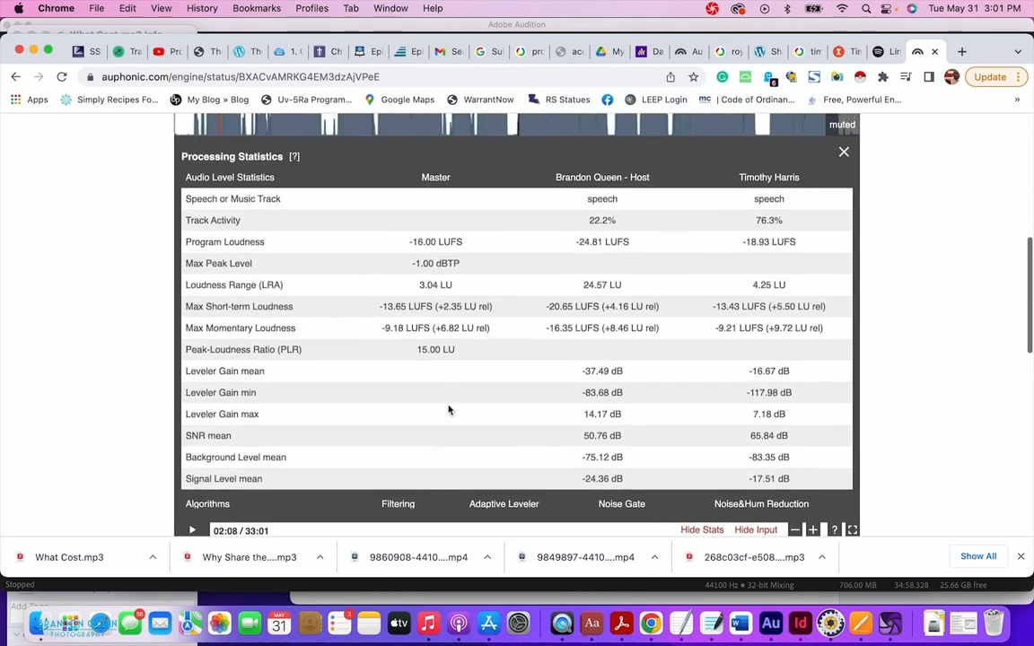
pyautogui.scroll(-17, 449, 411)
pyautogui.scroll(8, 449, 410)
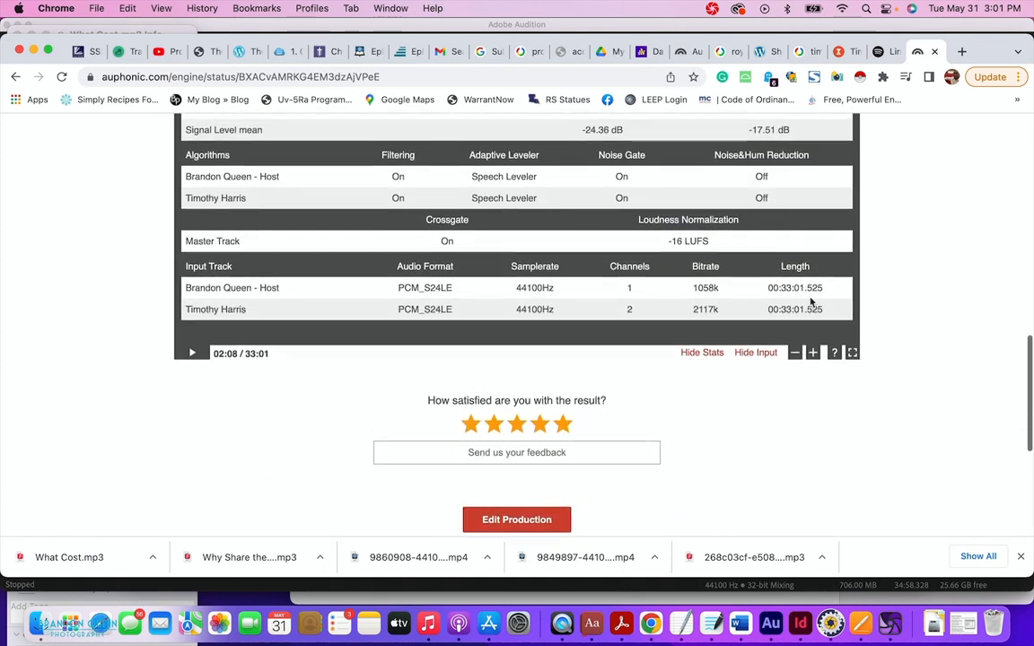
# Zoom the waveform timeline, view it full screen, exit, and scroll back to the top.
pyautogui.click(813, 355)
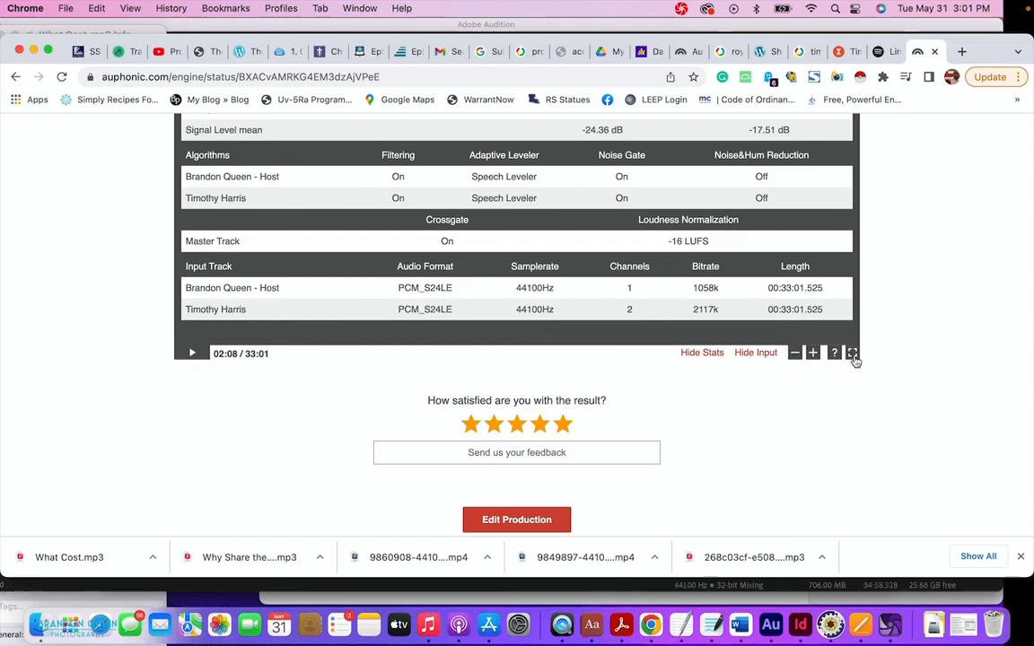
pyautogui.click(853, 355)
pyautogui.moveTo(1019, 633)
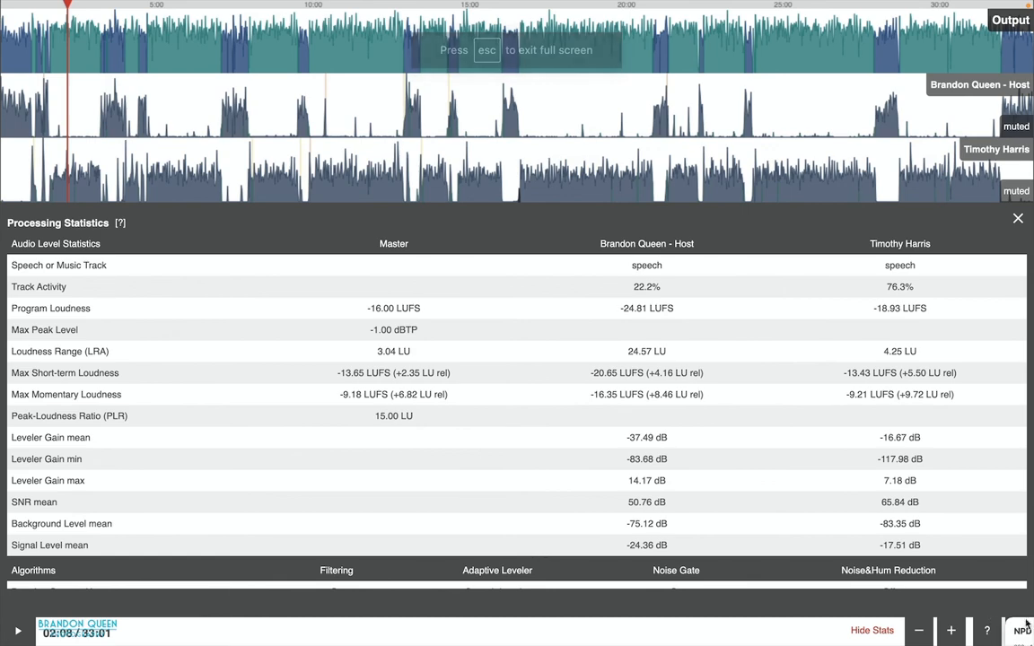
pyautogui.press('Escape')
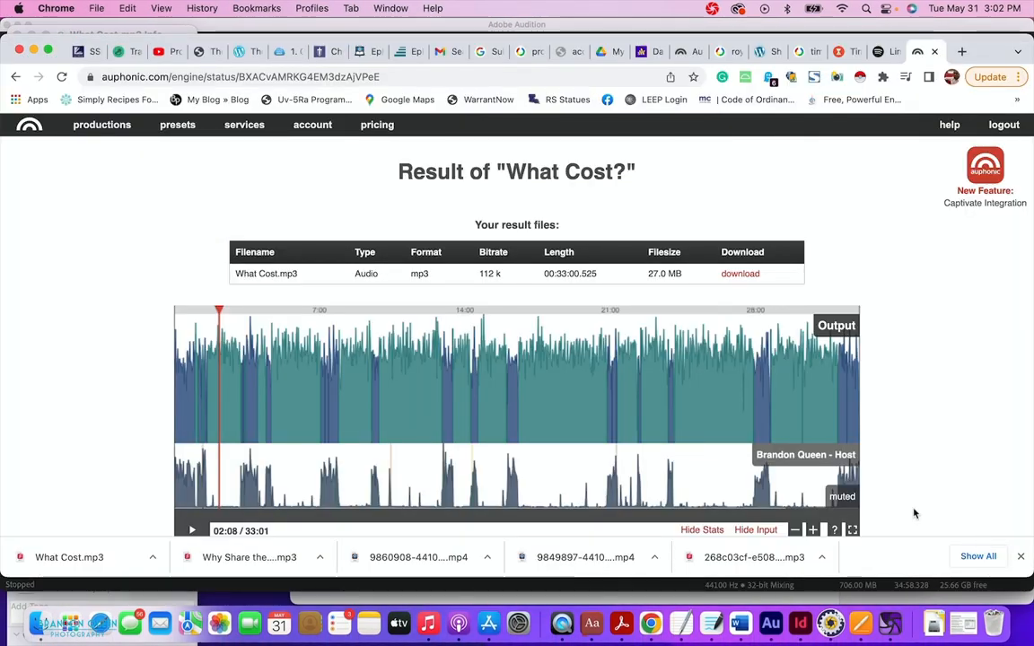
pyautogui.scroll(-6, 690, 273)
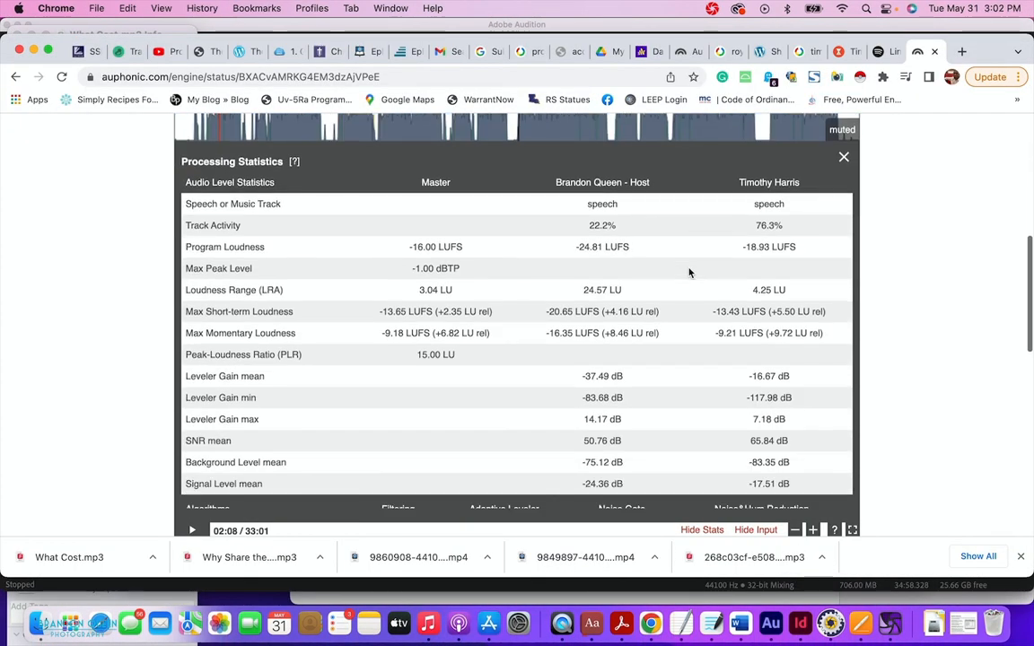
pyautogui.scroll(-5, 690, 273)
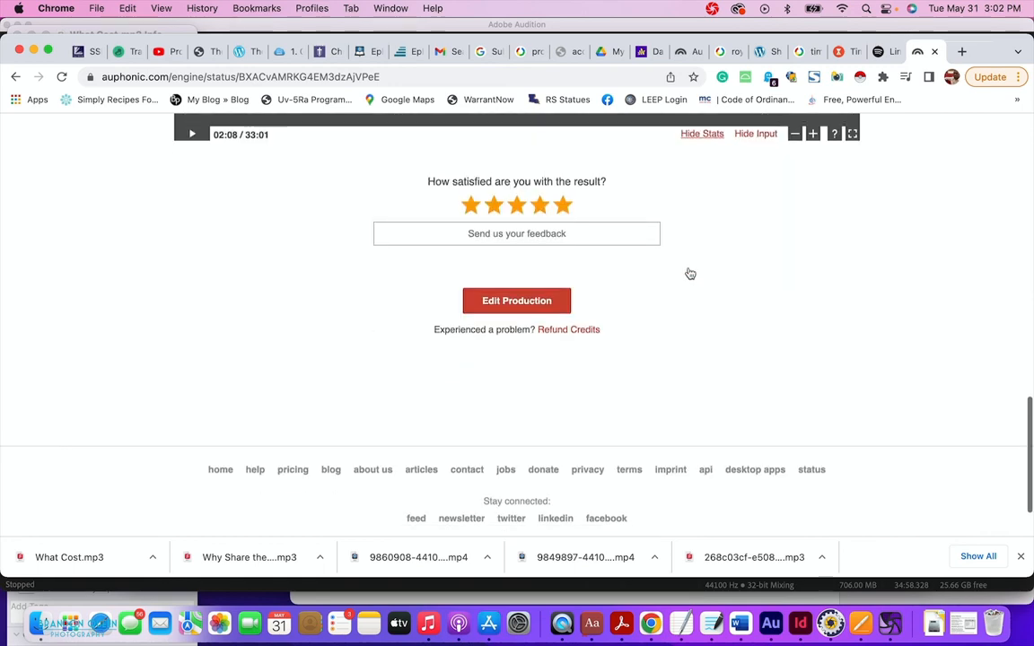
pyautogui.scroll(10, 689, 273)
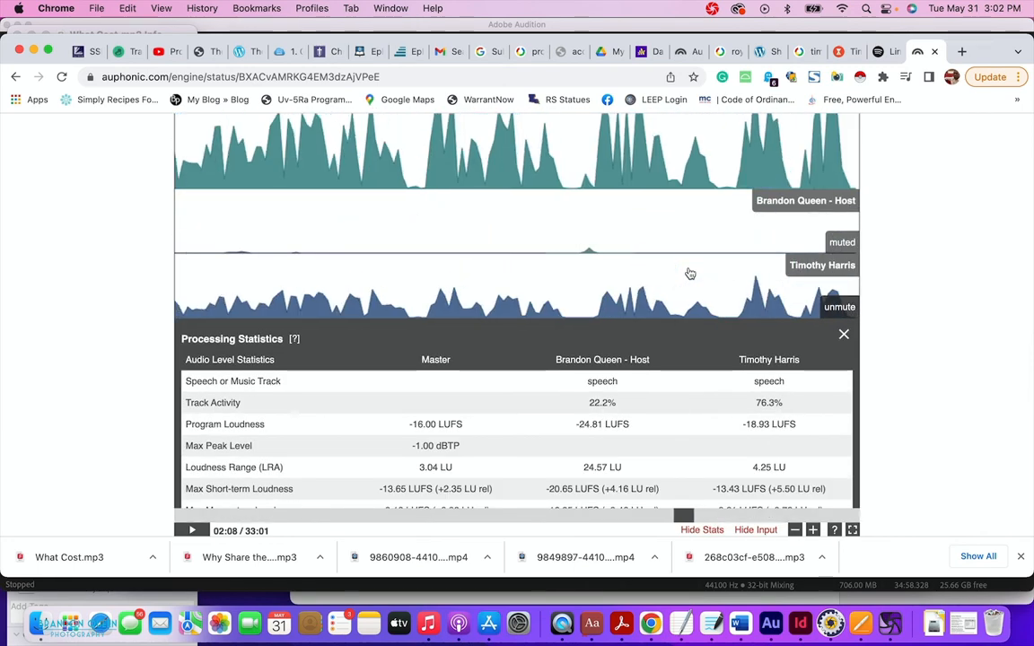
pyautogui.scroll(-5, 912, 301)
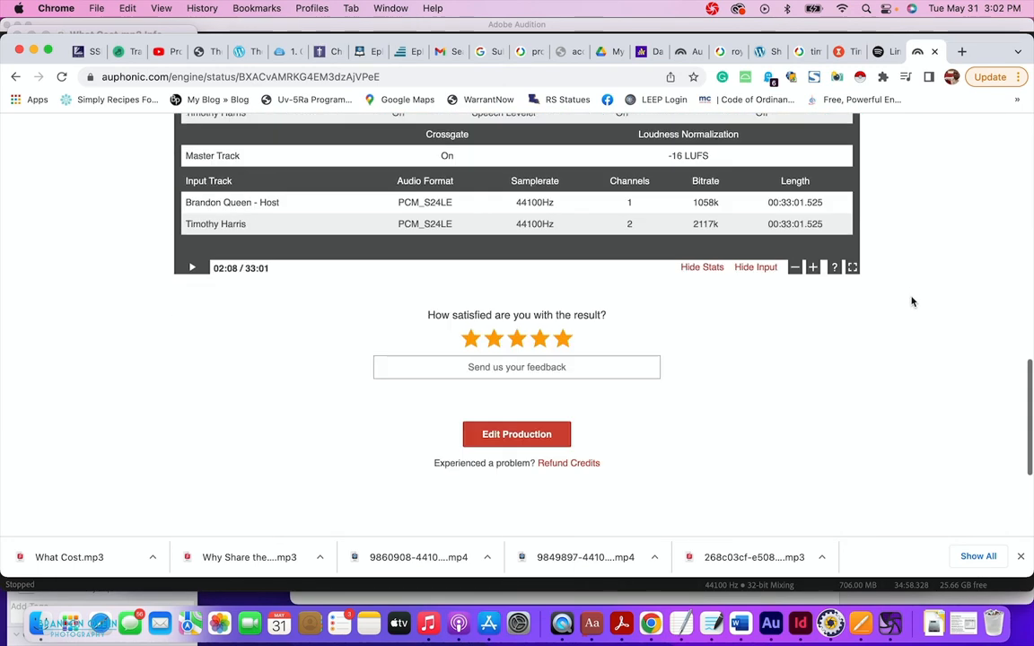
pyautogui.scroll(6, 912, 300)
pyautogui.scroll(5, 912, 301)
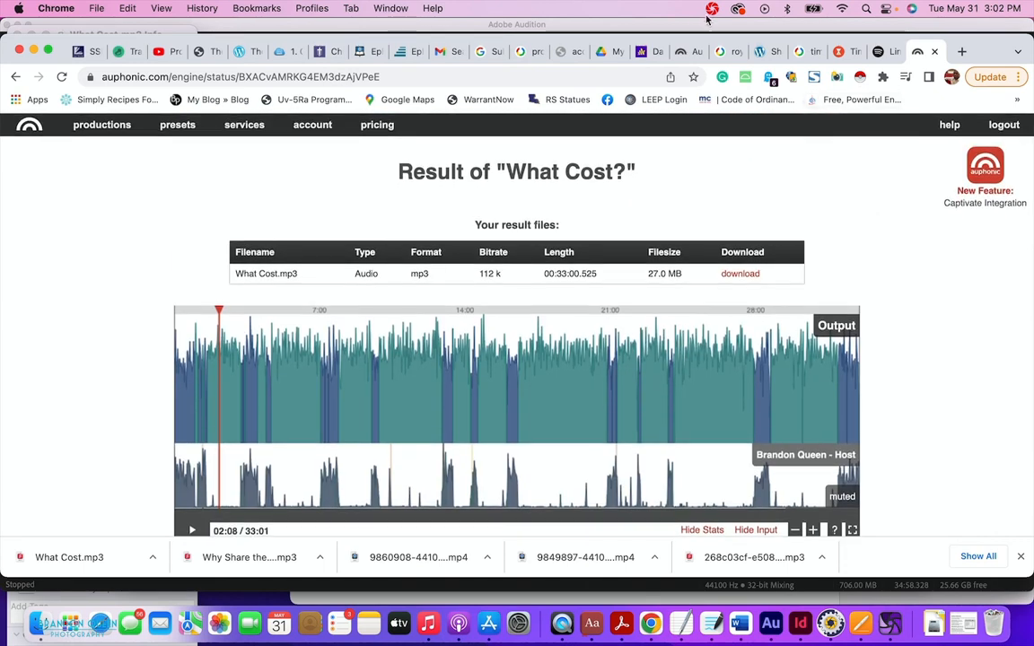
# Close the What Cost? result tab and cancel a reload so the upload keeps running.
pyautogui.click(934, 51)
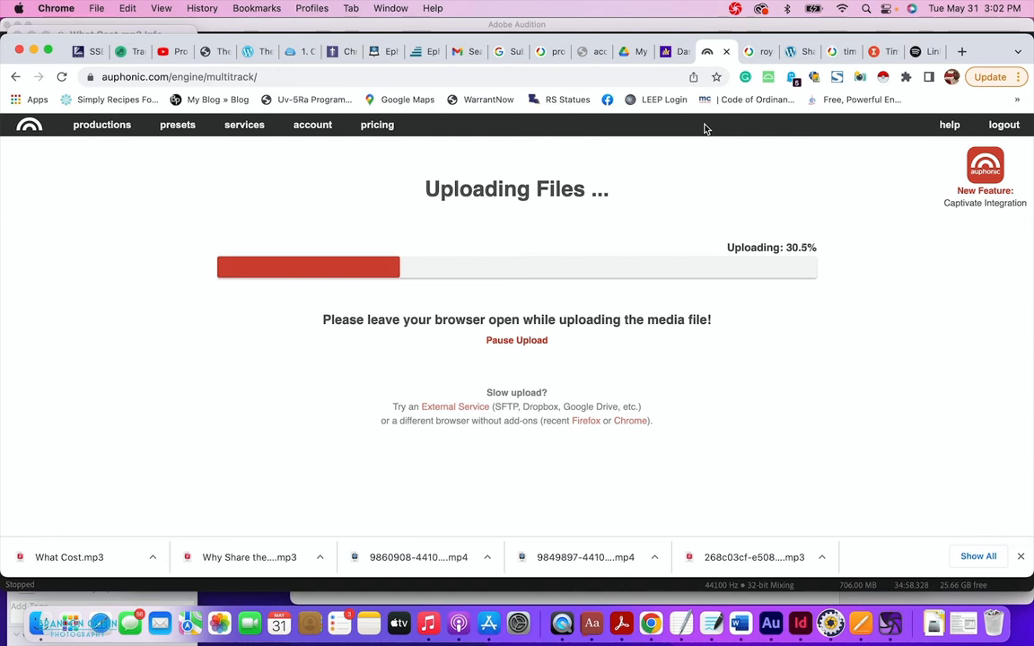
pyautogui.press('super+r')
pyautogui.click(474, 253)
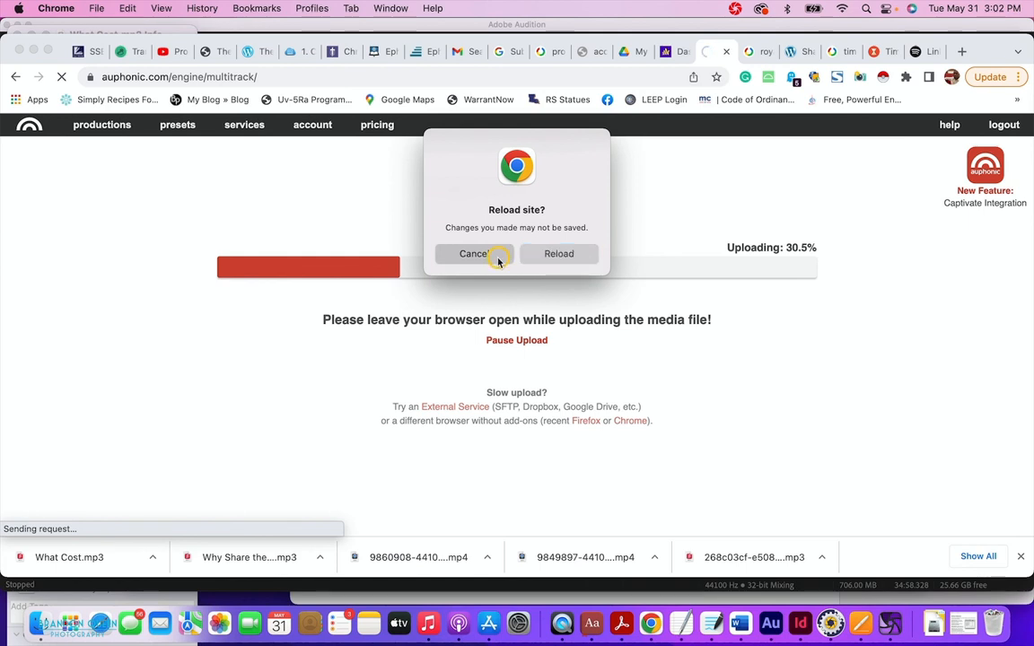
pyautogui.click(736, 8)
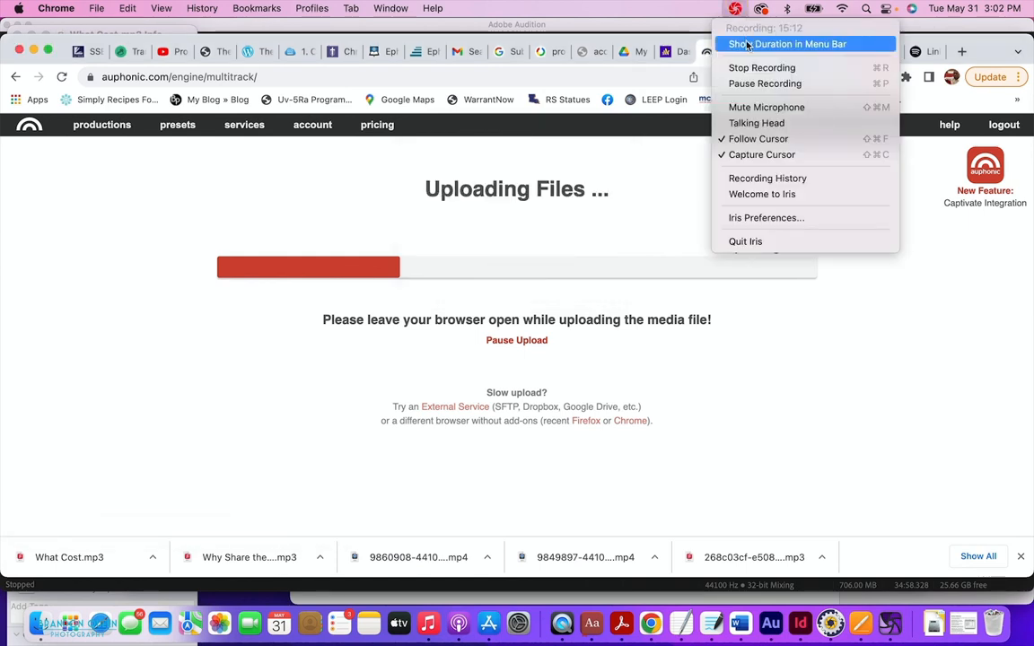